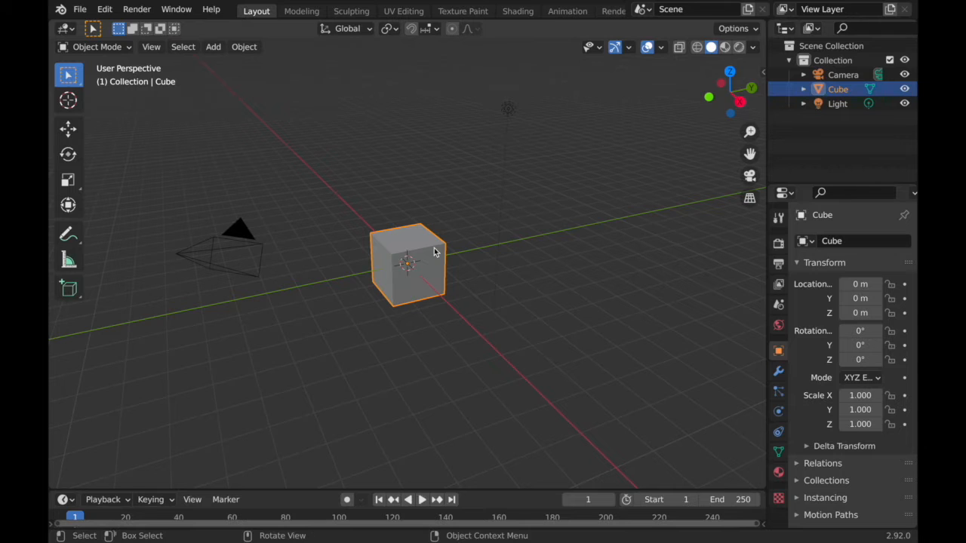
Put the cube in Edit Mode and add two evenly spaced vertical loop cuts dividing it into thirds along Y
key(Tab)
click(464, 207)
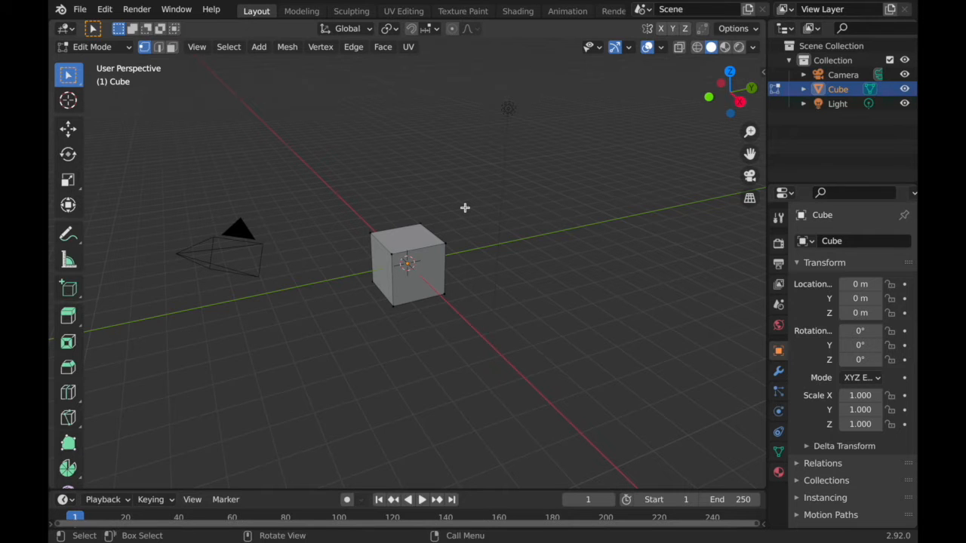
key(super)
key(super+r)
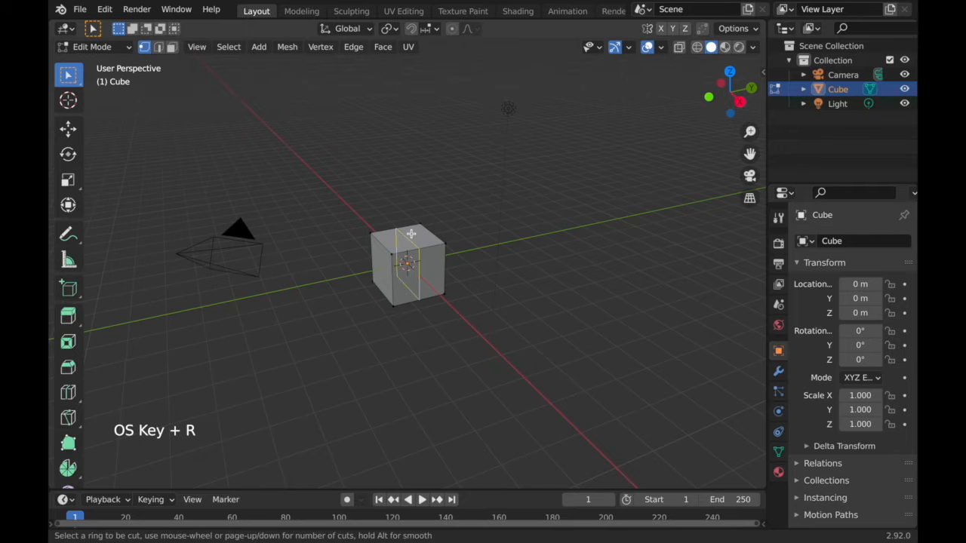
scroll(410, 233, up, 1)
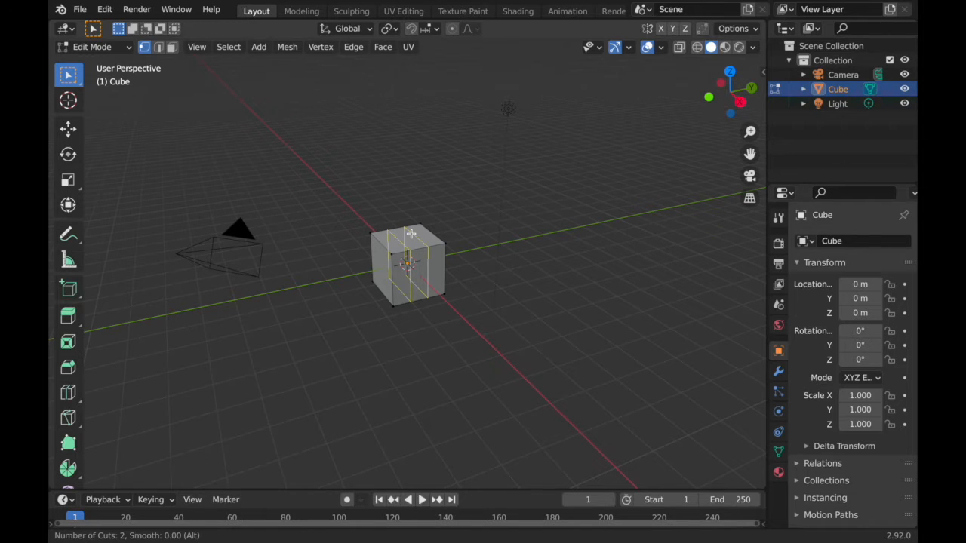
click(410, 233)
click(404, 235)
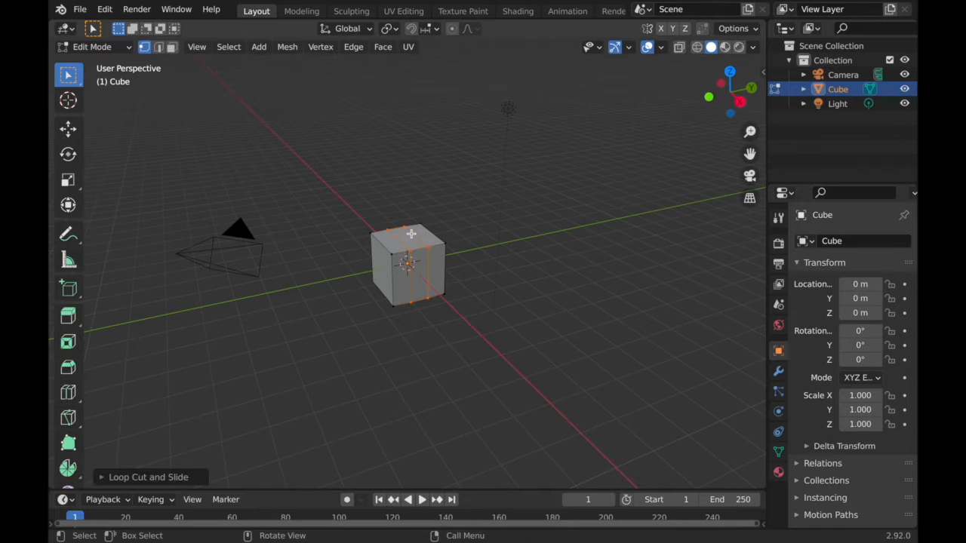
Add two evenly spaced vertical loop cuts perpendicular to the existing ones, dividing the cube into thirds along X
click(451, 233)
middle_drag(451, 233, 470, 229)
click(470, 229)
key(super+r)
scroll(438, 229, up, 4)
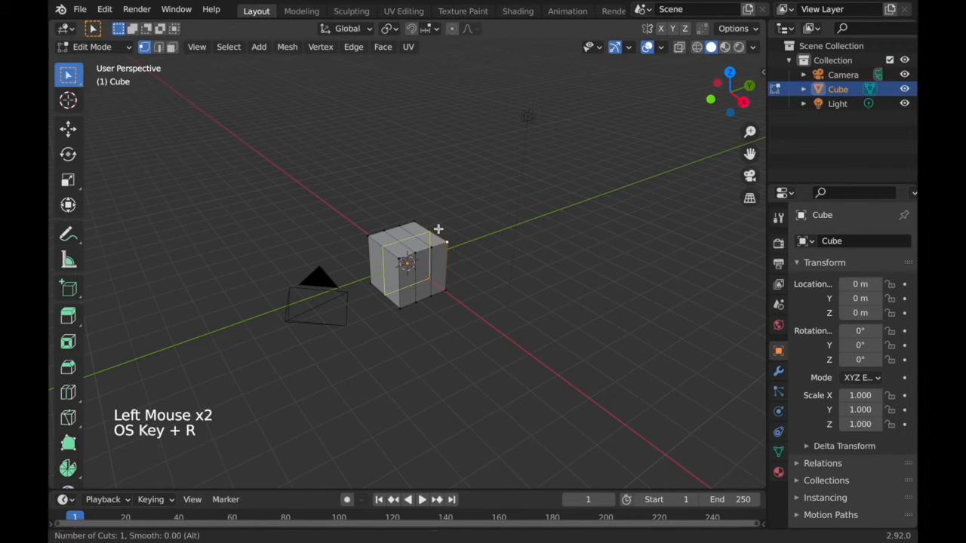
click(438, 229)
click(438, 229)
click(485, 229)
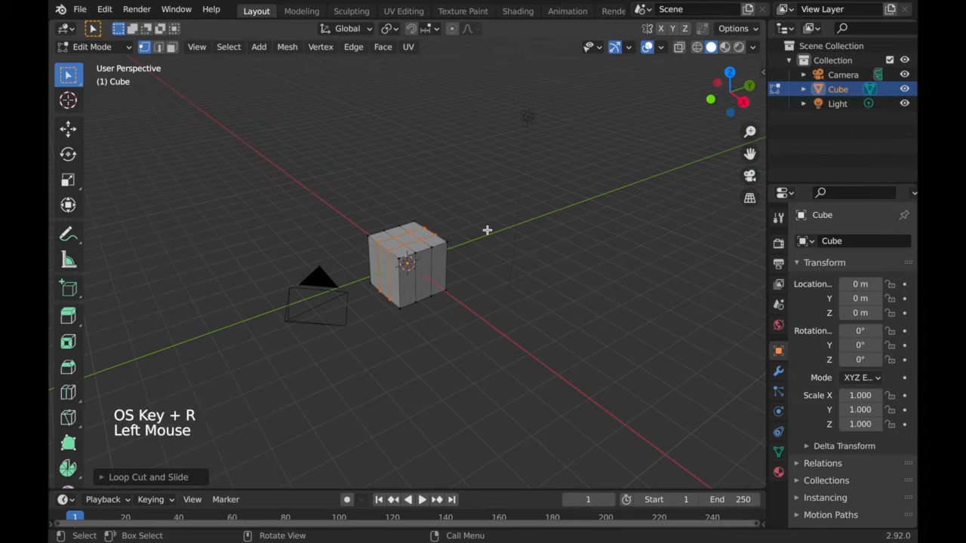
Add two evenly spaced horizontal loop cuts around the cube to complete a 3 by 3 grid on every side
key(super+r)
click(455, 271)
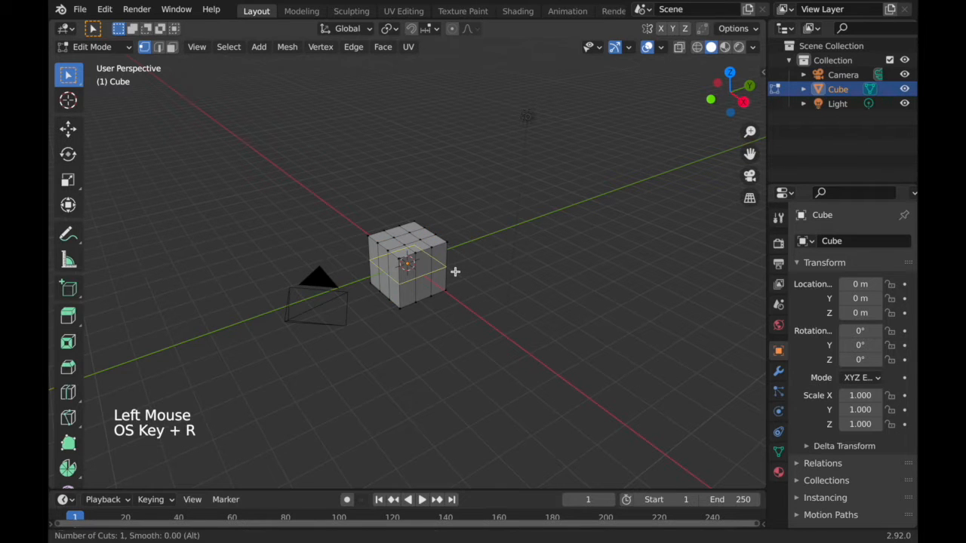
click(455, 272)
click(497, 263)
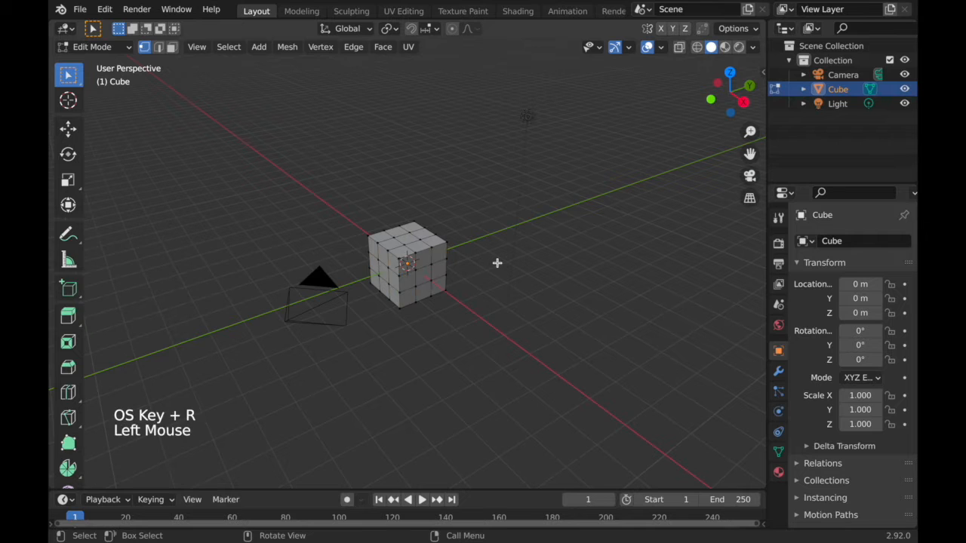
Switch to face selection, select all of the cube's faces and bevel the edges slightly with one segment
click(171, 48)
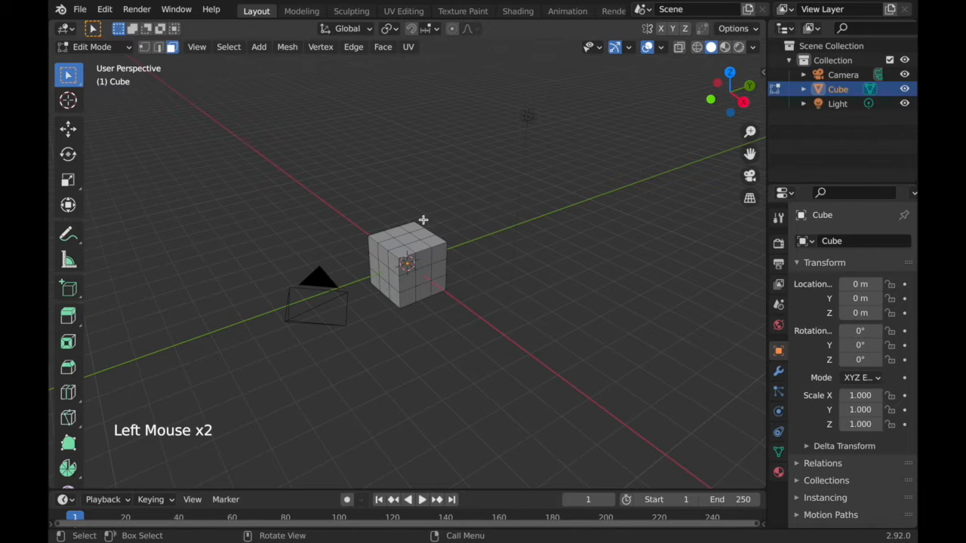
key(a)
key(super)
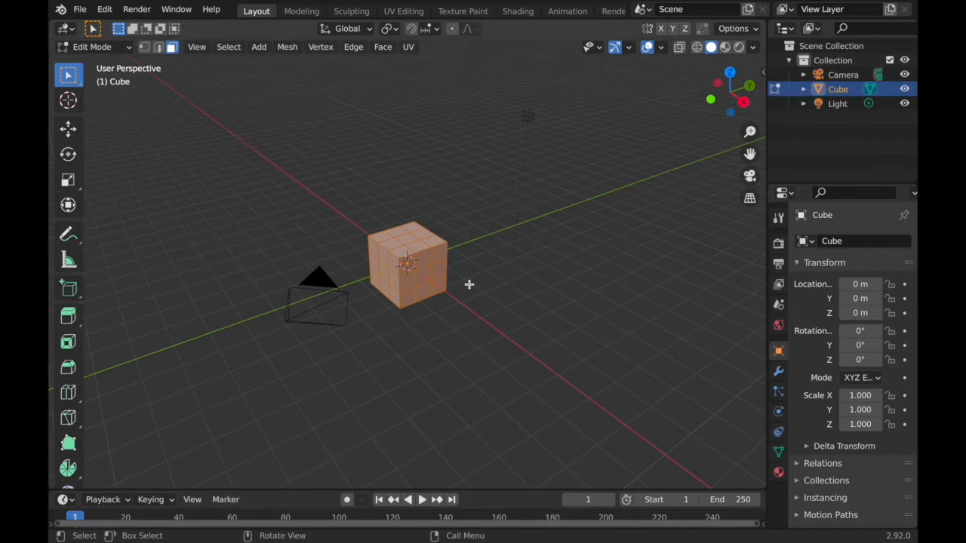
key(super+b)
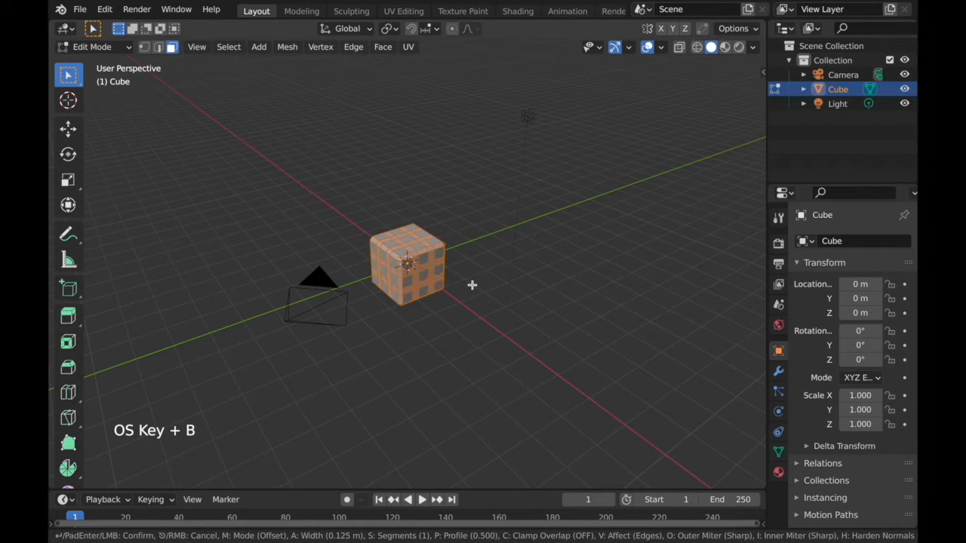
click(472, 284)
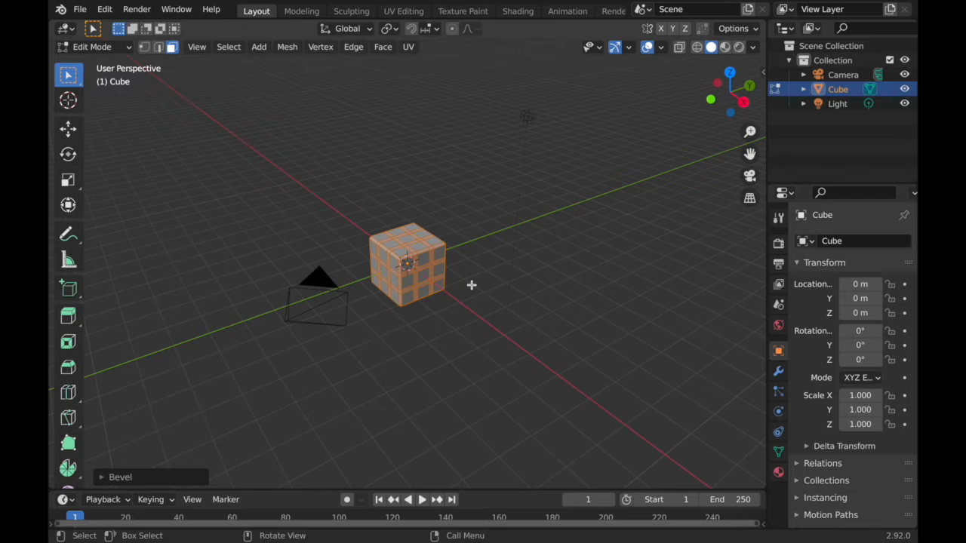
click(471, 285)
scroll(470, 289, up, 2)
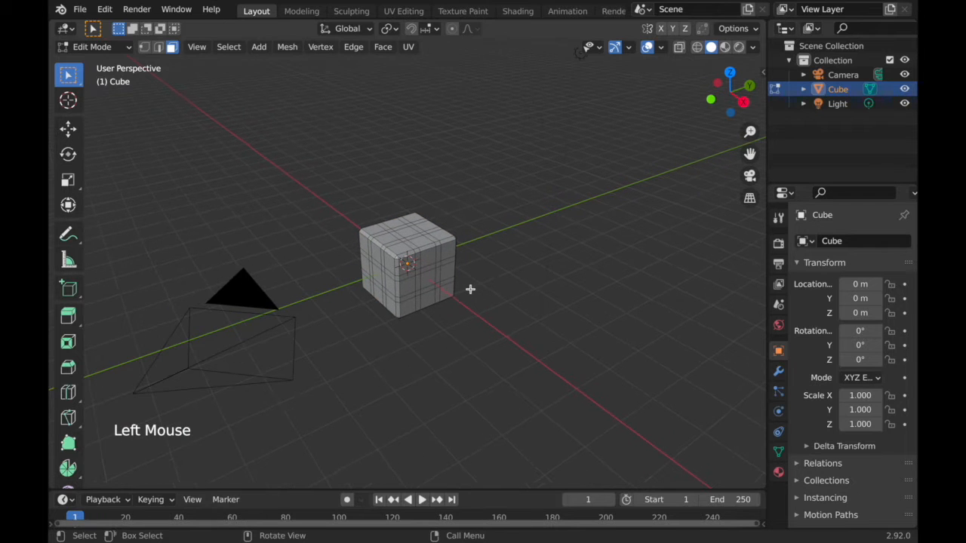
Select the whole mesh and darken the base color of the cube's existing material to near black
key(a)
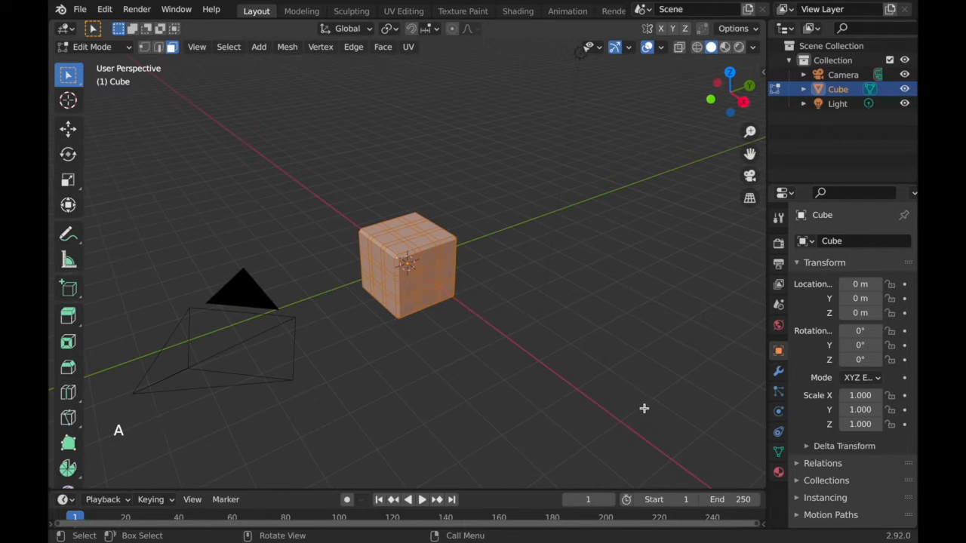
click(779, 472)
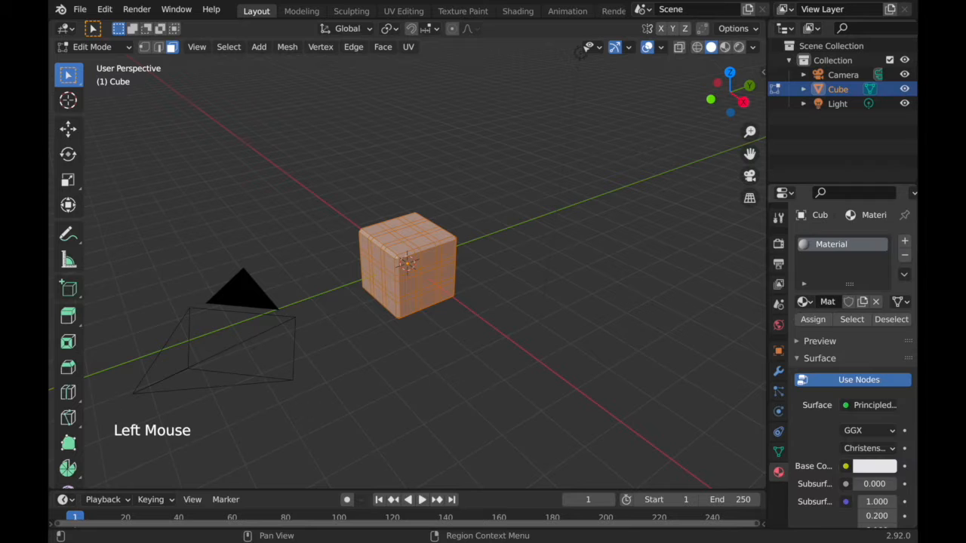
click(872, 465)
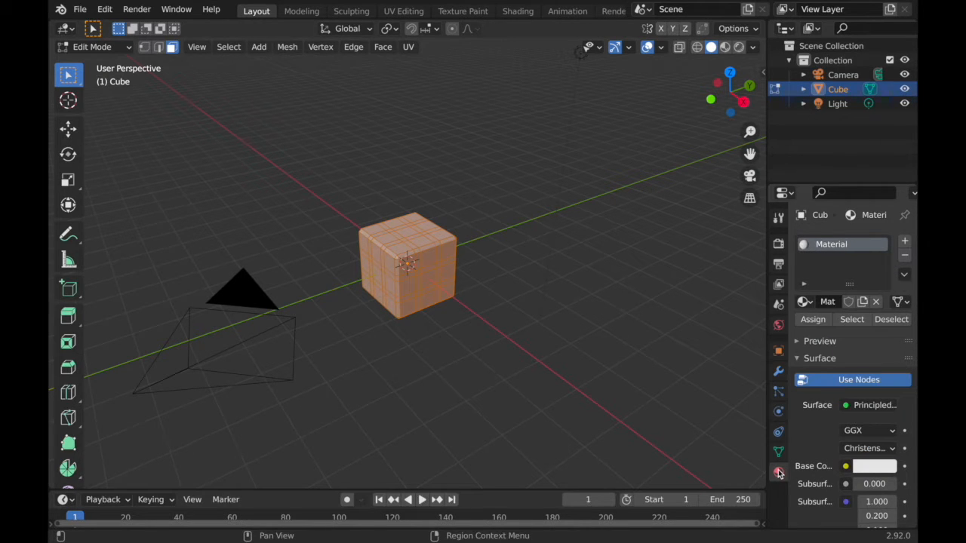
click(862, 468)
drag(884, 266, 884, 364)
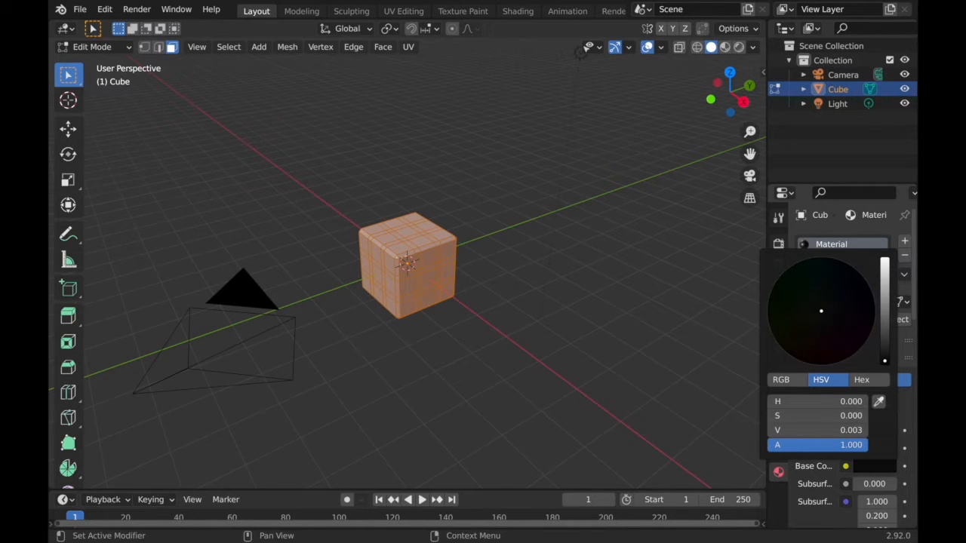
drag(884, 358, 884, 345)
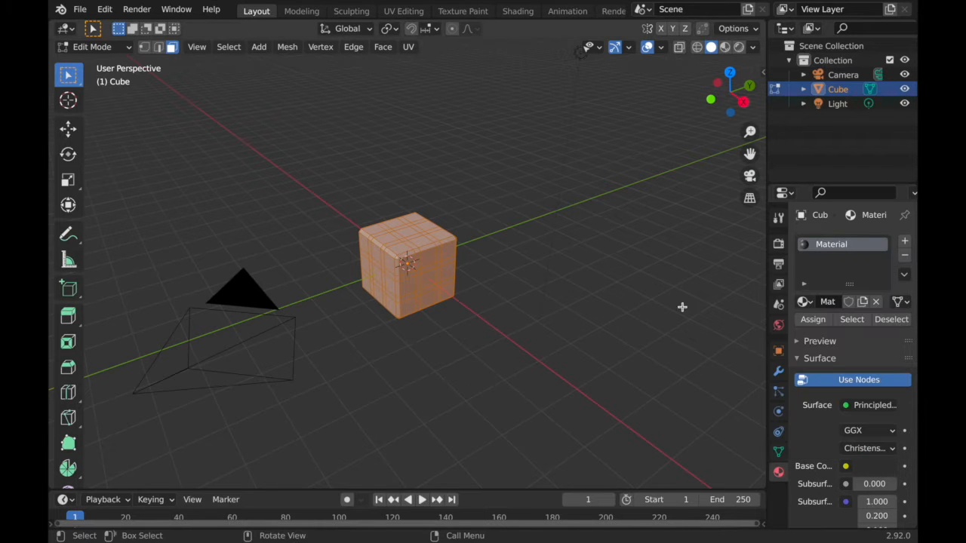
Return to Object Mode and show the viewport in Material Preview shading with the cube deselected
key(grave)
key(Tab)
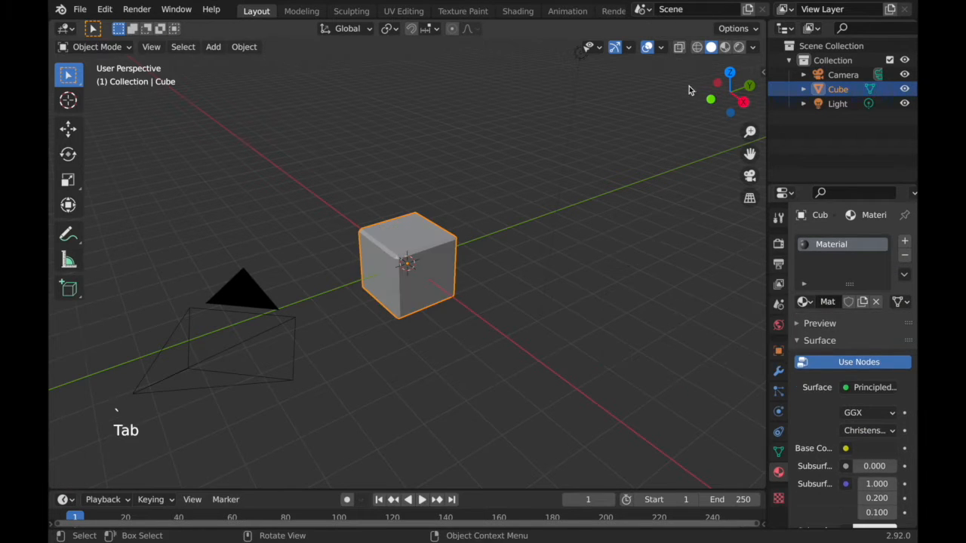
click(724, 48)
click(634, 211)
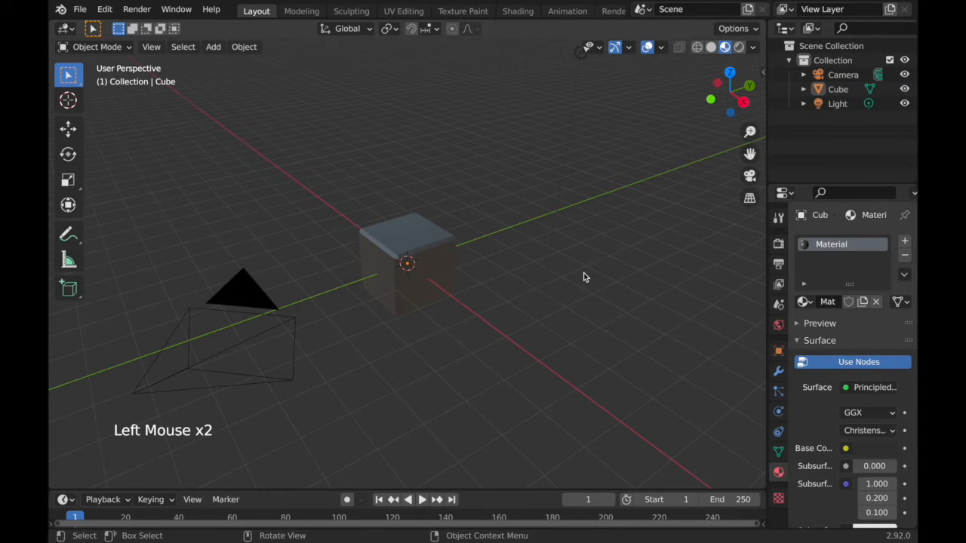
Select the cube and add six empty material slots below its existing material
click(418, 244)
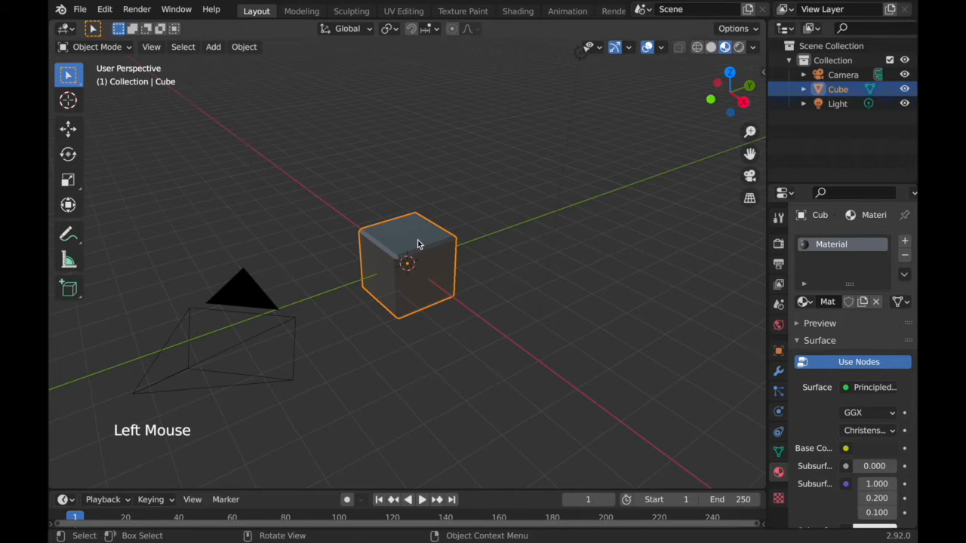
click(904, 245)
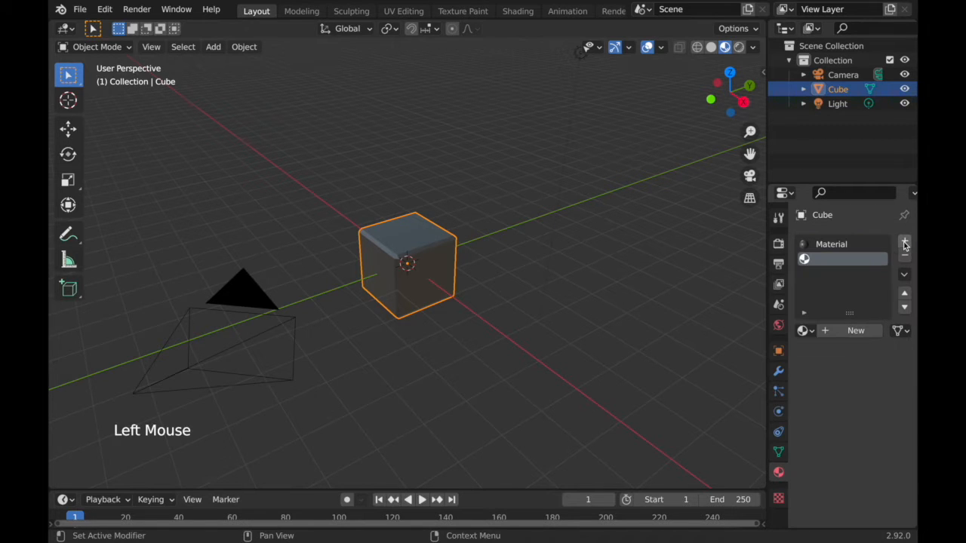
click(904, 245)
click(903, 245)
click(904, 245)
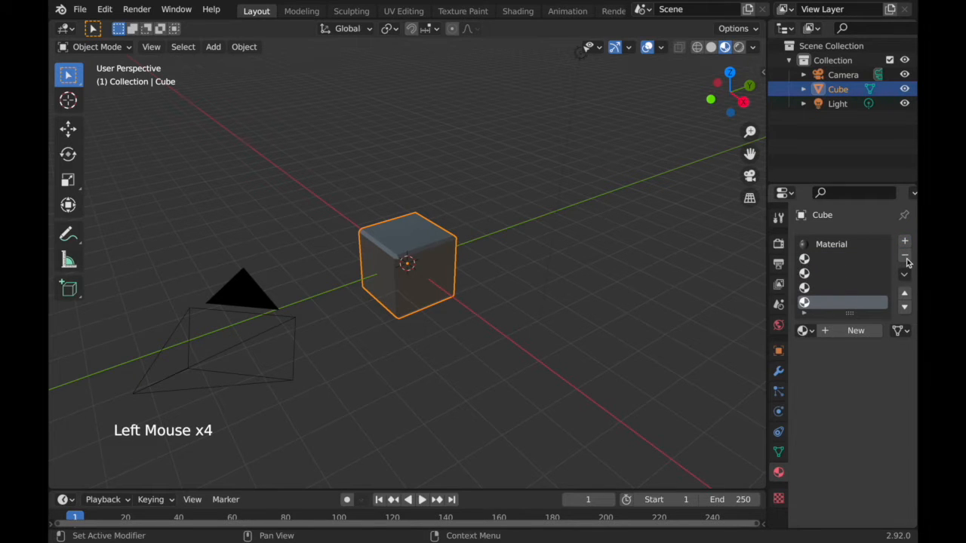
click(905, 240)
click(904, 241)
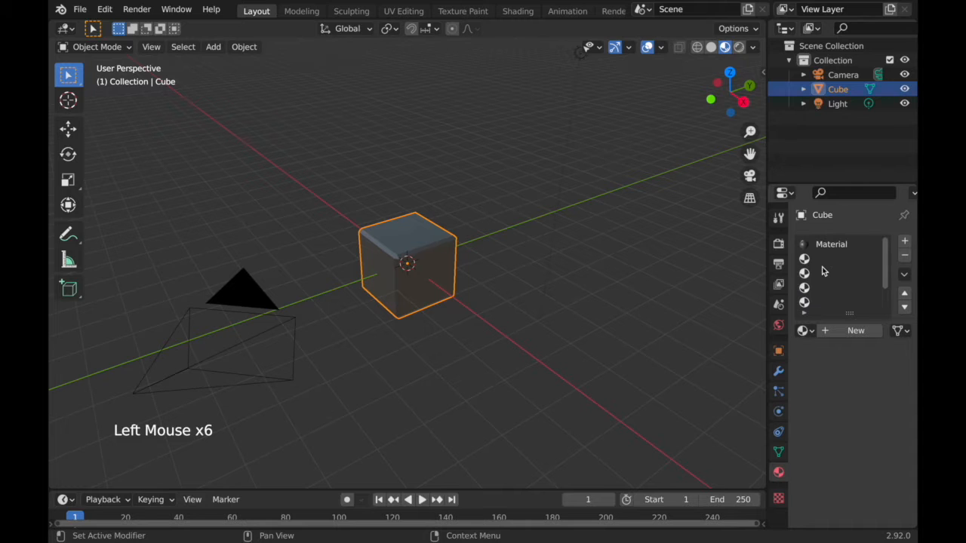
Create a new material in each of the six empty slots of the cube
click(819, 261)
click(833, 331)
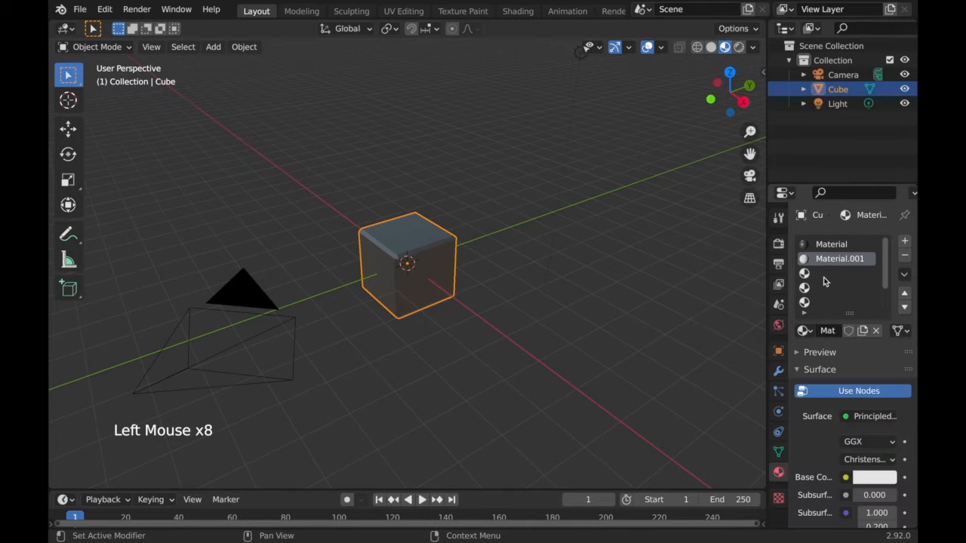
click(823, 274)
click(826, 331)
click(822, 289)
click(827, 331)
scroll(823, 302, down, 2)
click(822, 274)
click(830, 331)
click(822, 289)
click(827, 331)
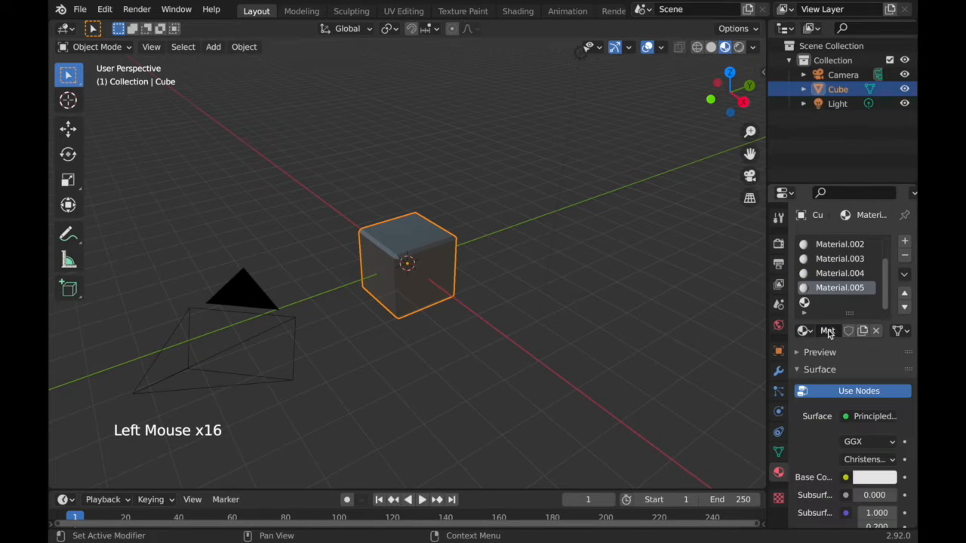
click(824, 301)
click(828, 331)
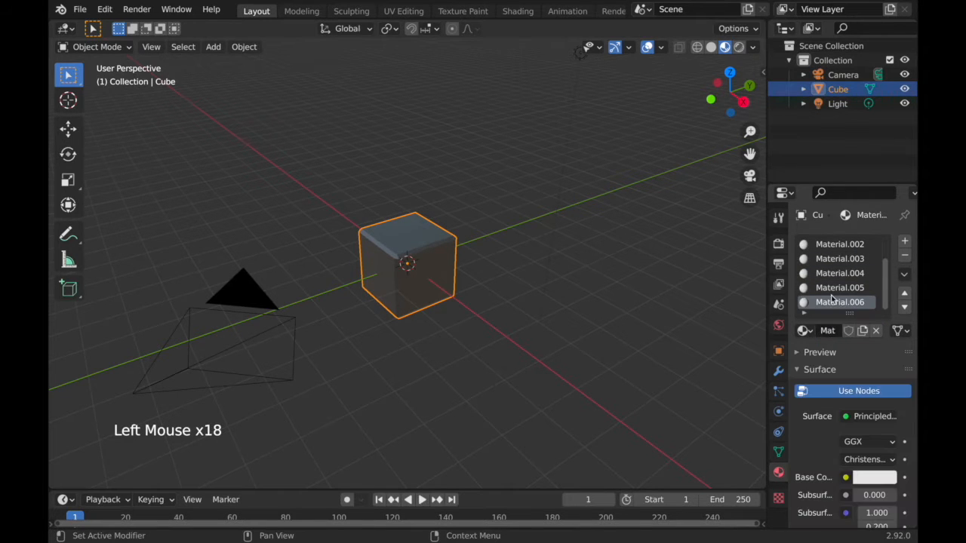
Rename the dark material in the first slot to Base
scroll(832, 299, up, 2)
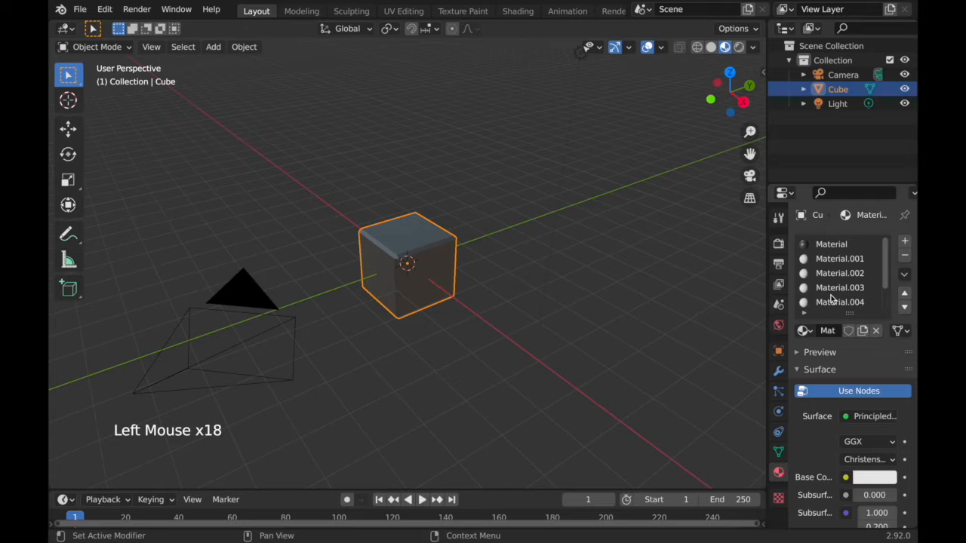
click(840, 247)
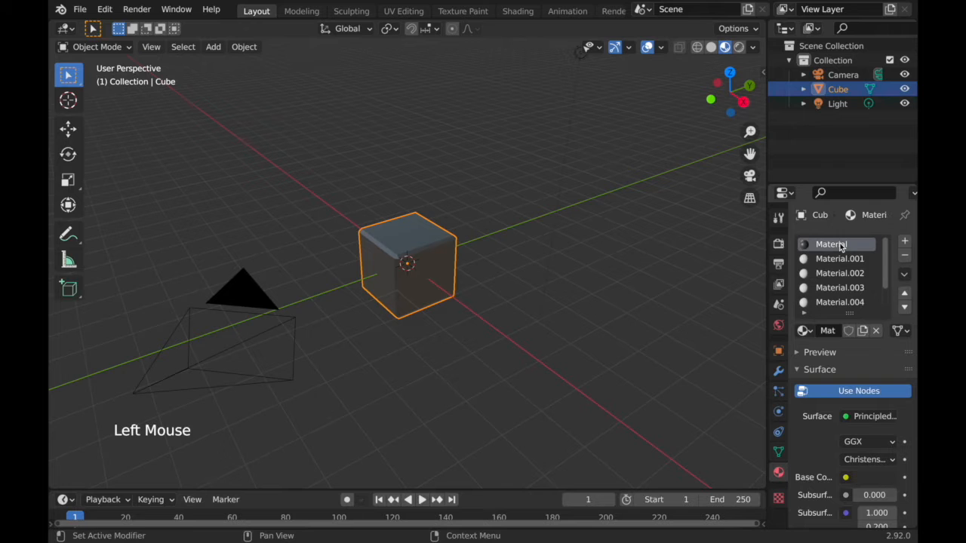
click(828, 333)
key(BackSpace)
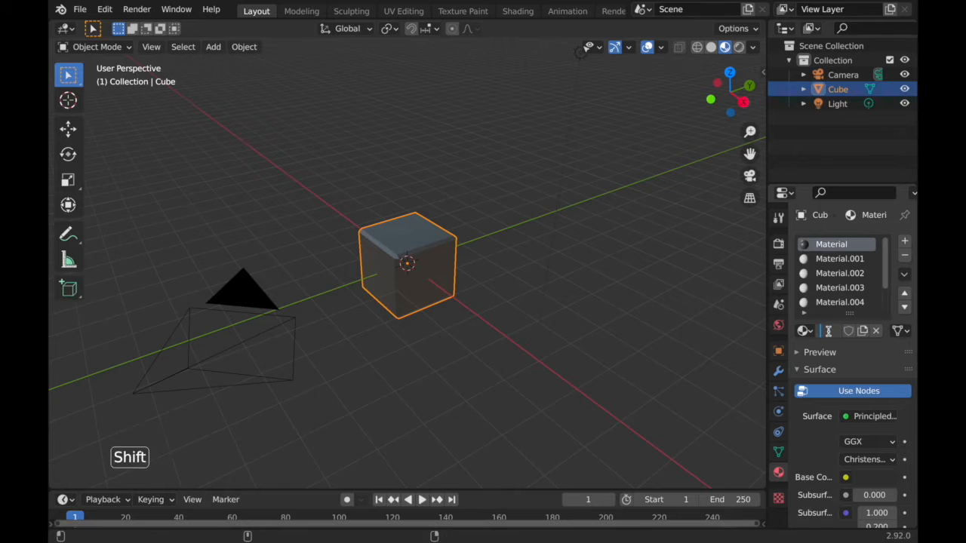
text(ase)
key(Return)
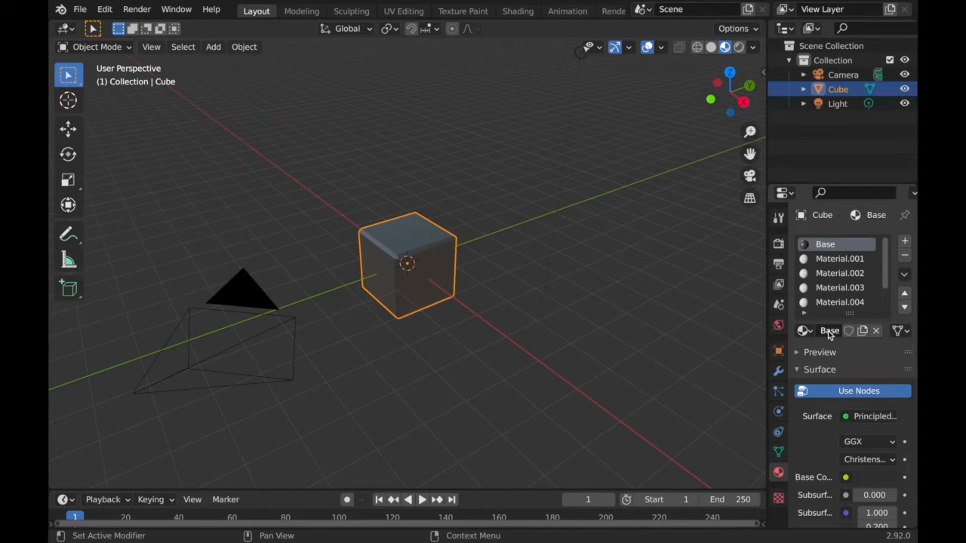
Rename the material in the second slot to White Face
click(831, 261)
double_click(825, 331)
text(Wh)
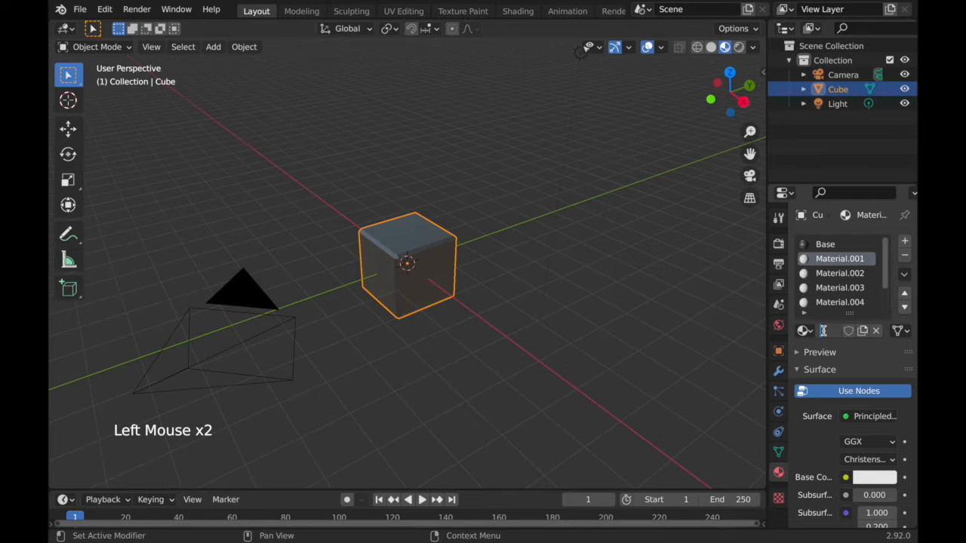
text(ite Face)
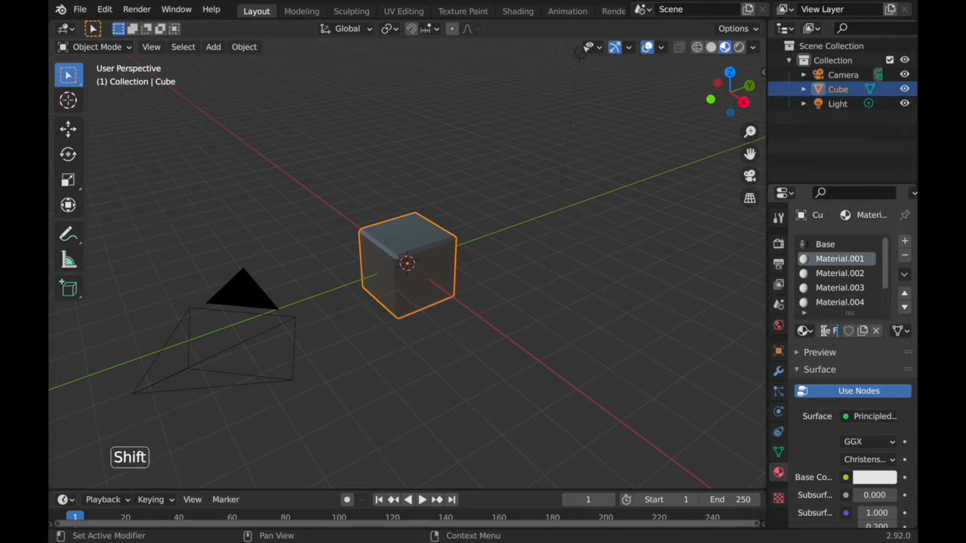
key(Return)
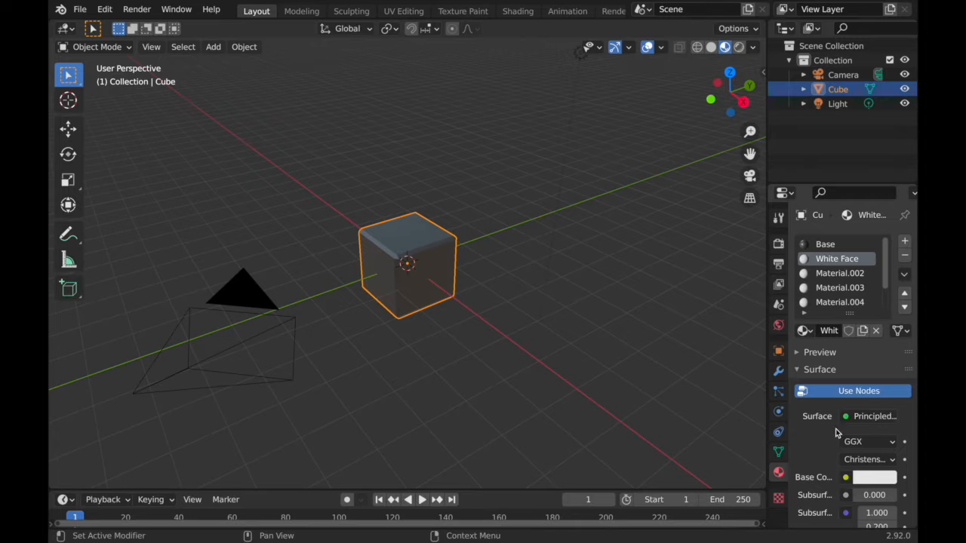
scroll(829, 302, down, 2)
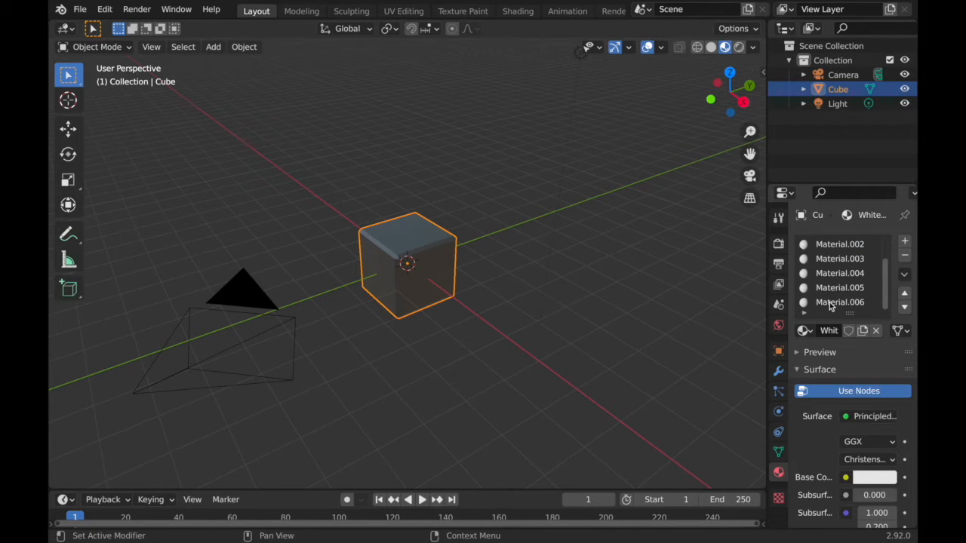
Change the White Face material's surface shader to Emission and set its strength to 5
scroll(829, 302, up, 2)
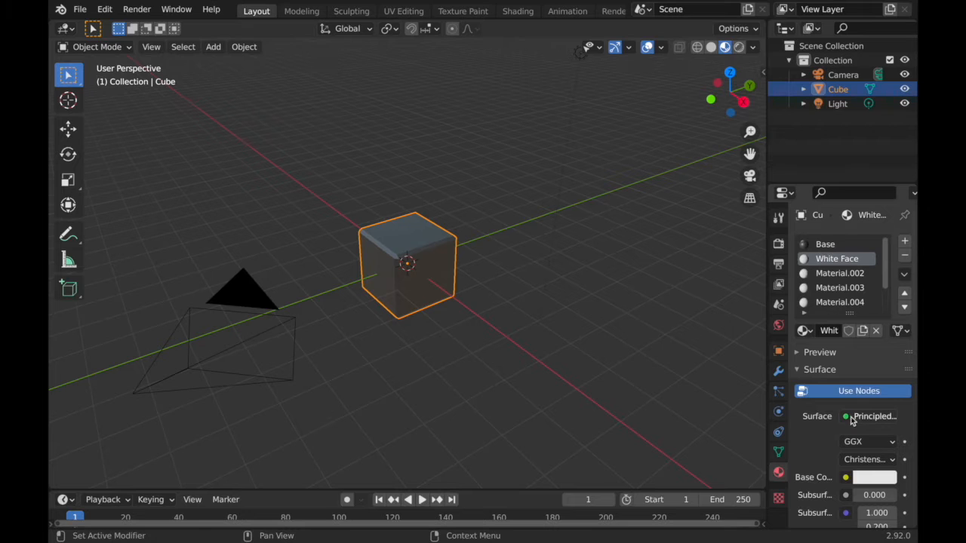
click(848, 419)
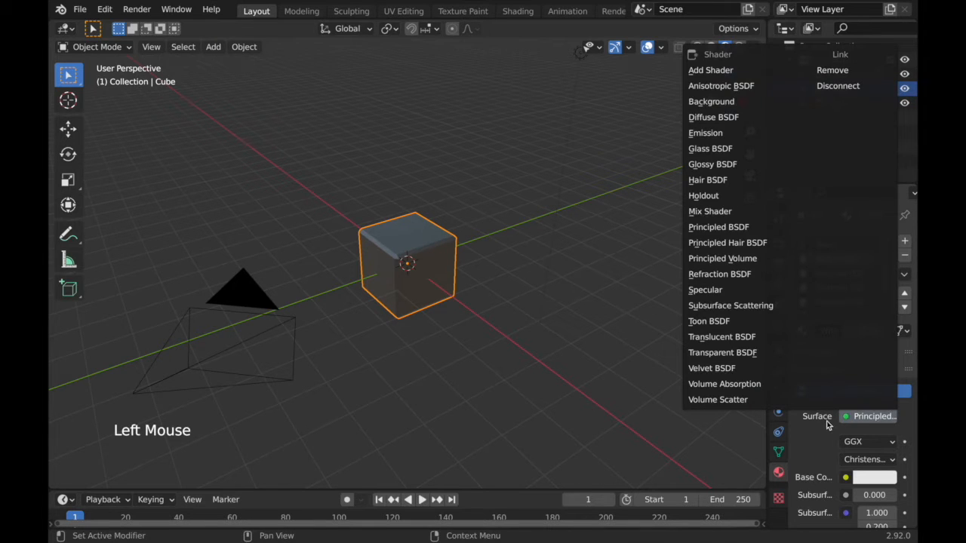
click(700, 133)
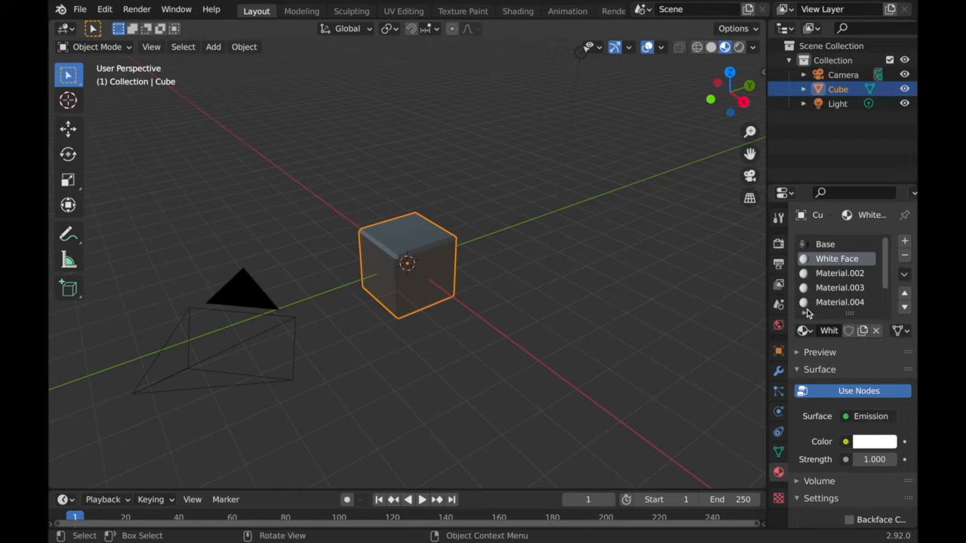
click(871, 460)
text(5)
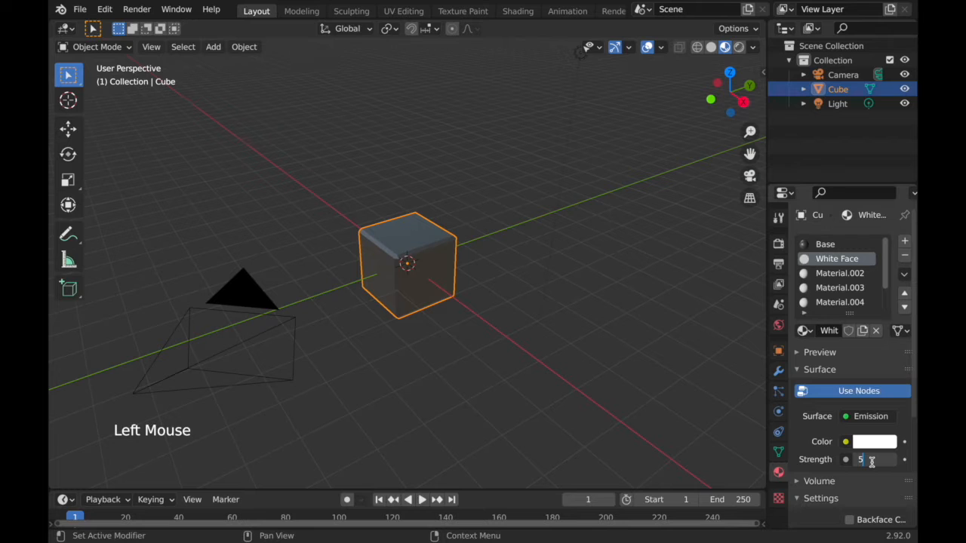
key(Return)
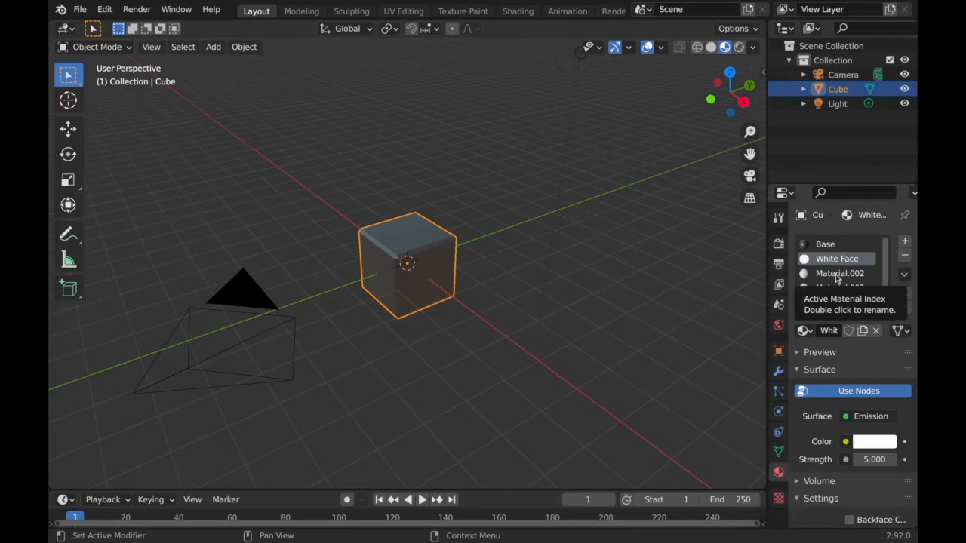
Copy the White Face material's settings and paste them onto Material.002 in the third slot
shift+scroll(854, 270, down, 2)
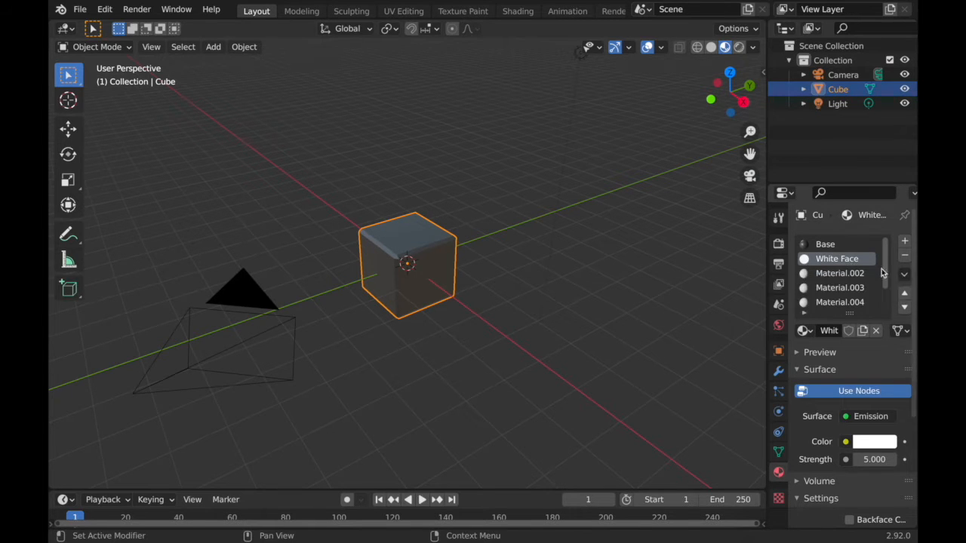
click(904, 277)
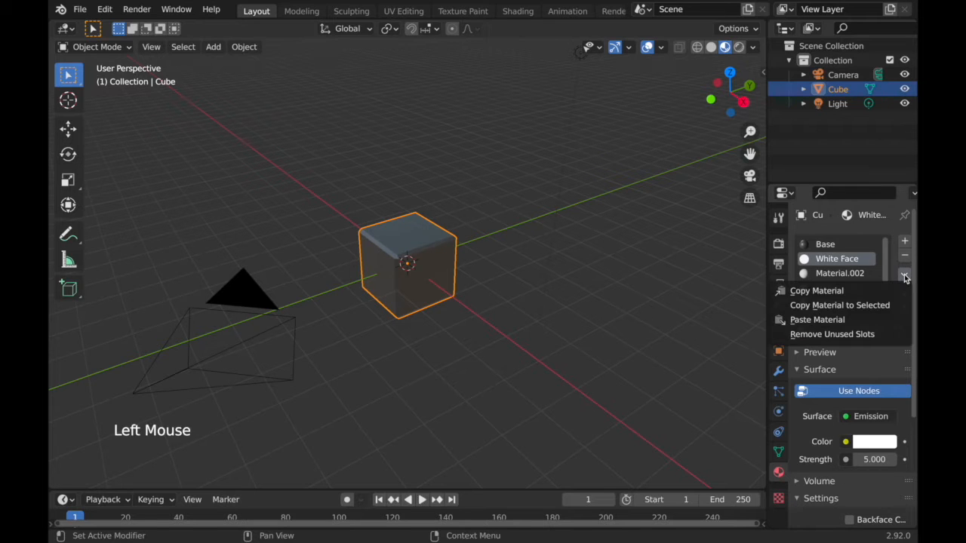
click(847, 291)
click(839, 275)
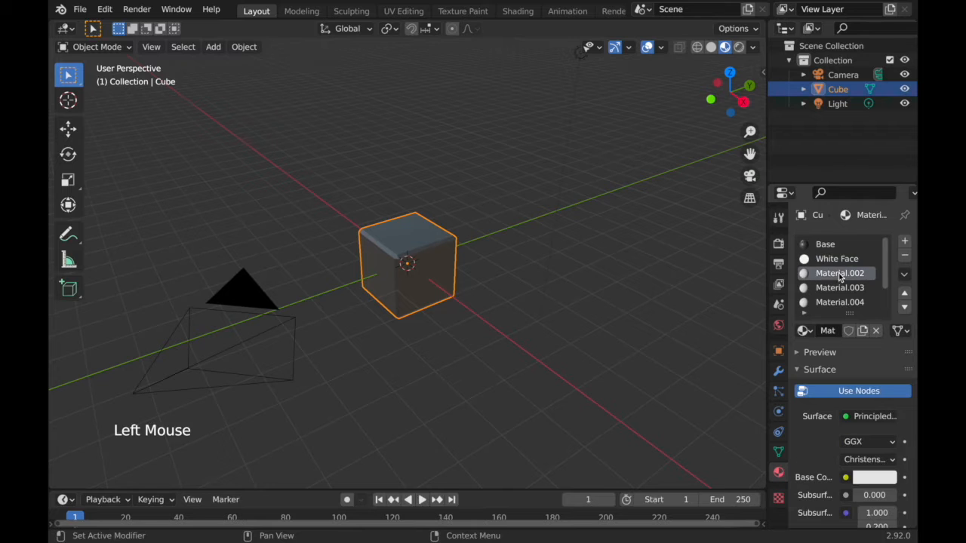
click(904, 276)
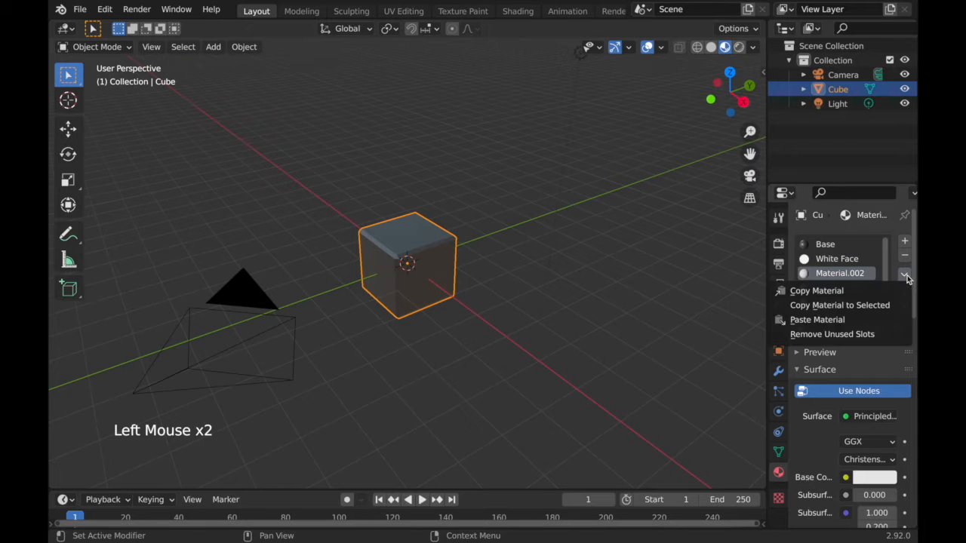
click(853, 320)
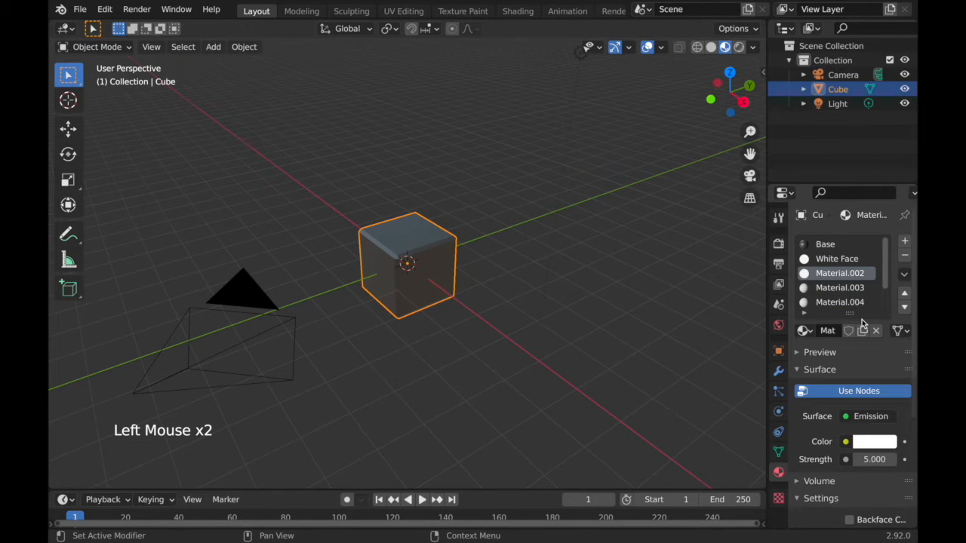
Rename the material in the third slot to Red Face
click(831, 331)
text(Re)
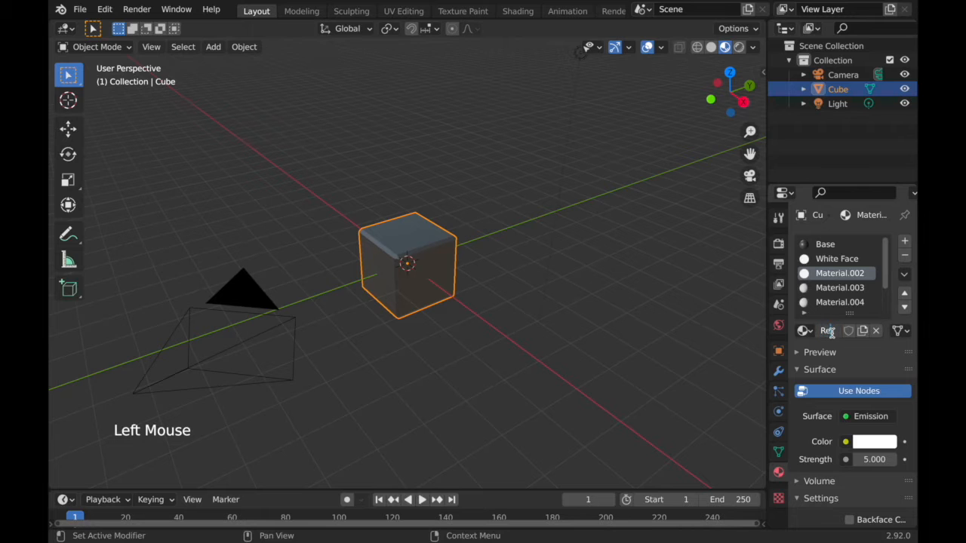
text(d Face)
key(Return)
Set the Red Face emission color to pure red with hue 1.000, saturation 0.997 and value 1.000
click(875, 442)
mouse_move(829, 321)
mouse_down()
mouse_move(820, 280)
mouse_move(825, 333)
mouse_up()
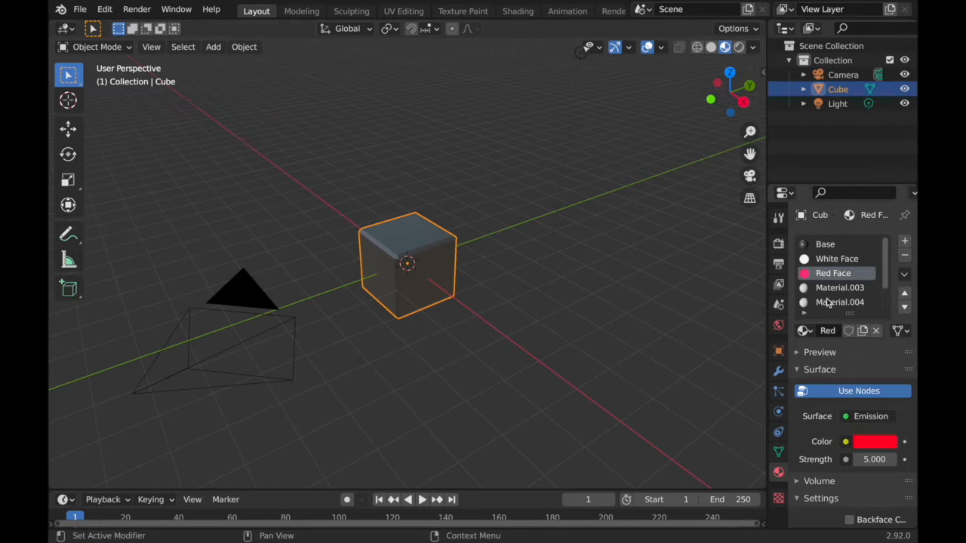
click(835, 289)
click(832, 273)
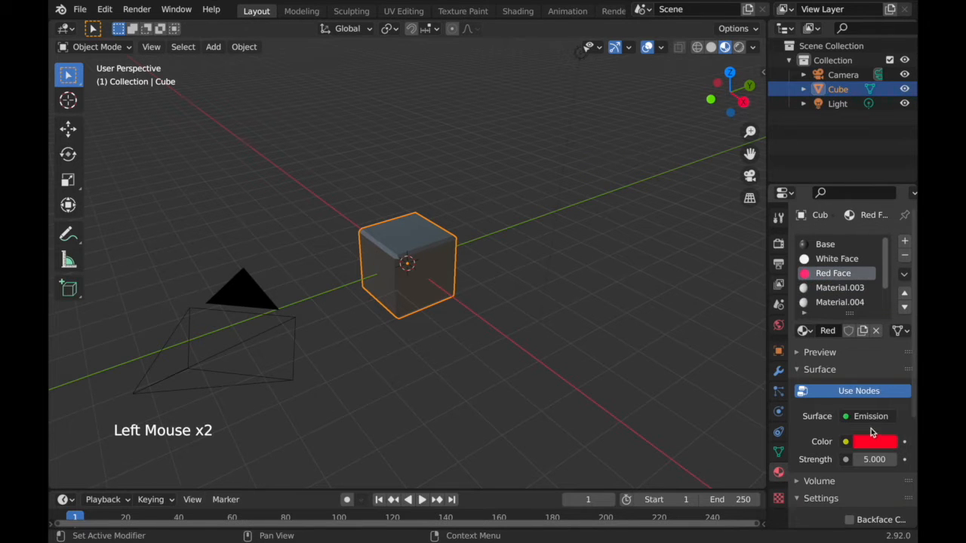
click(874, 441)
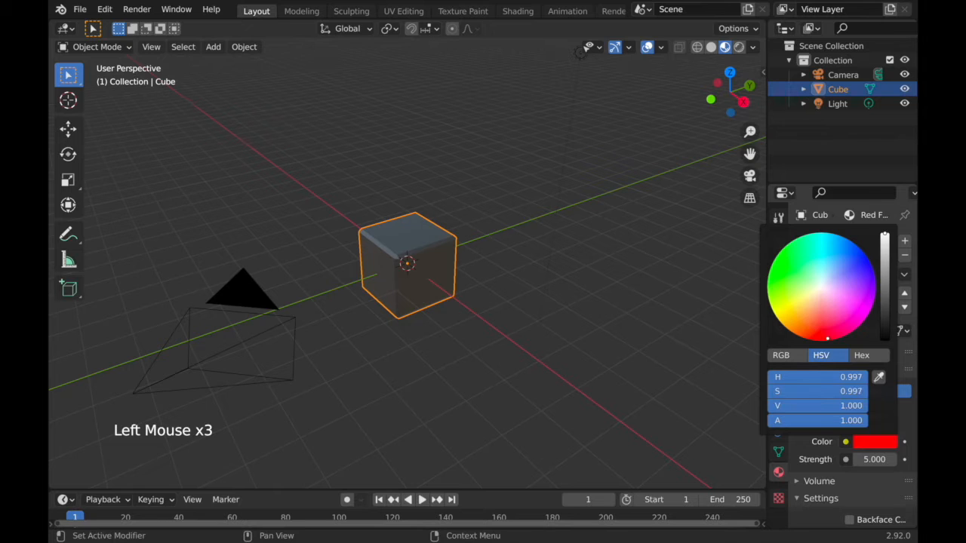
drag(822, 338, 822, 338)
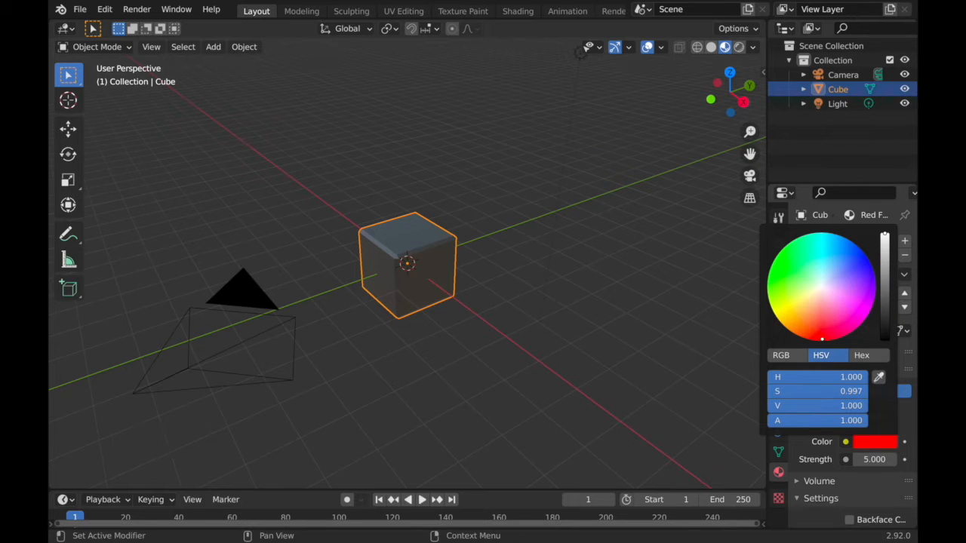
Copy the Red Face material's settings and paste them onto Material.003 in the fourth slot
click(830, 287)
double_click(829, 332)
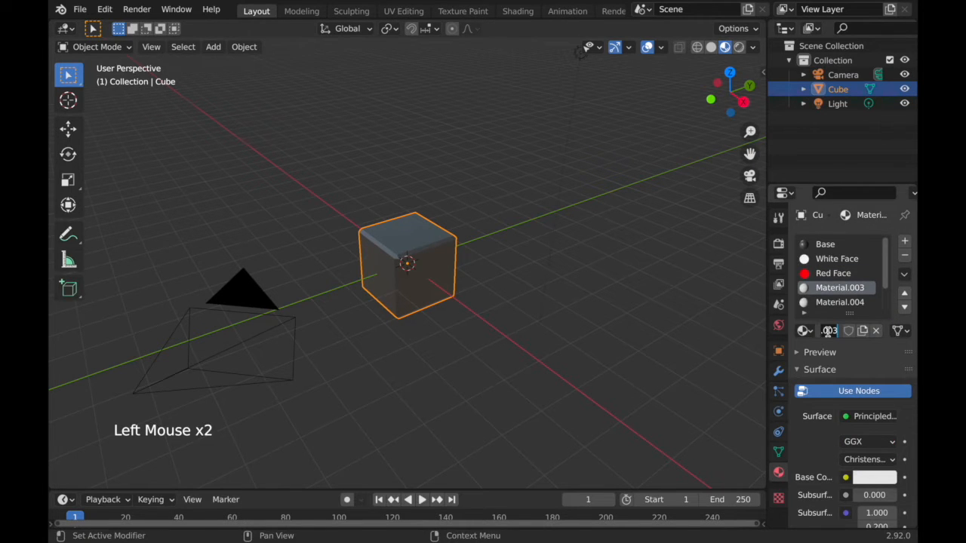
click(824, 276)
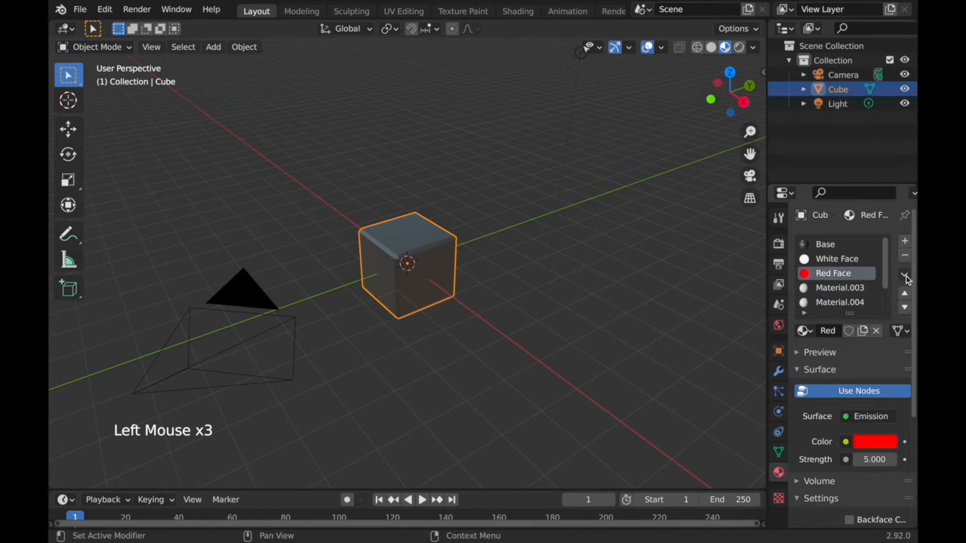
click(905, 275)
click(853, 290)
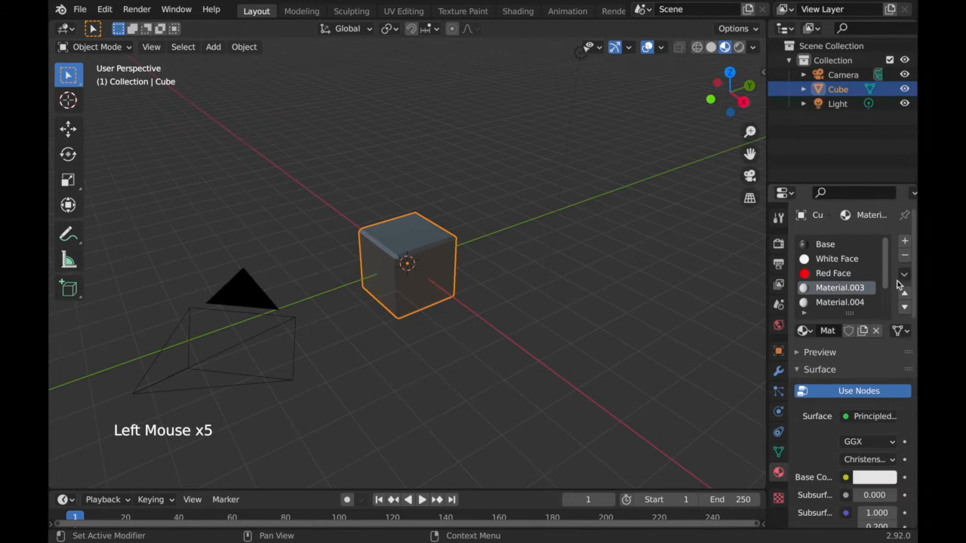
click(904, 275)
click(843, 320)
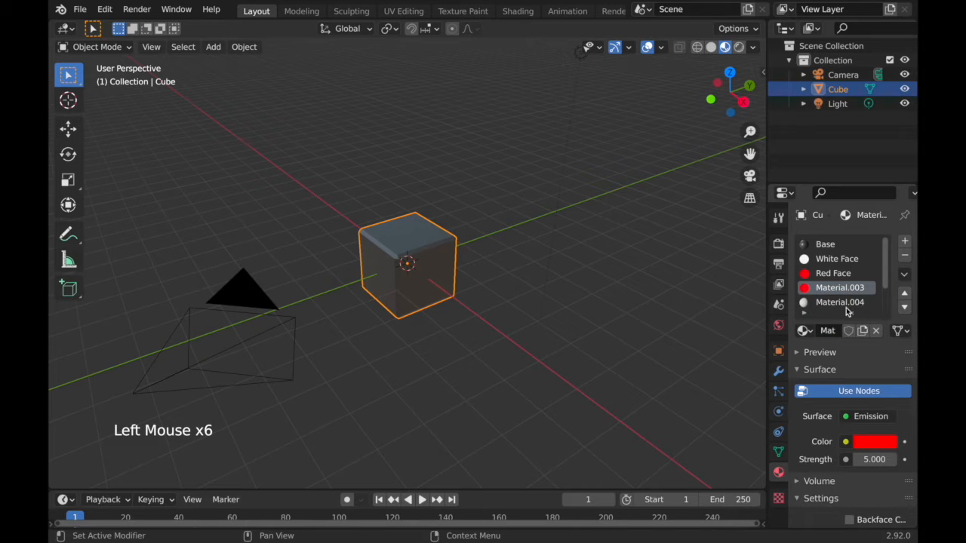
Rename the material in the fourth slot to Orange Face
click(828, 330)
key(BackSpace)
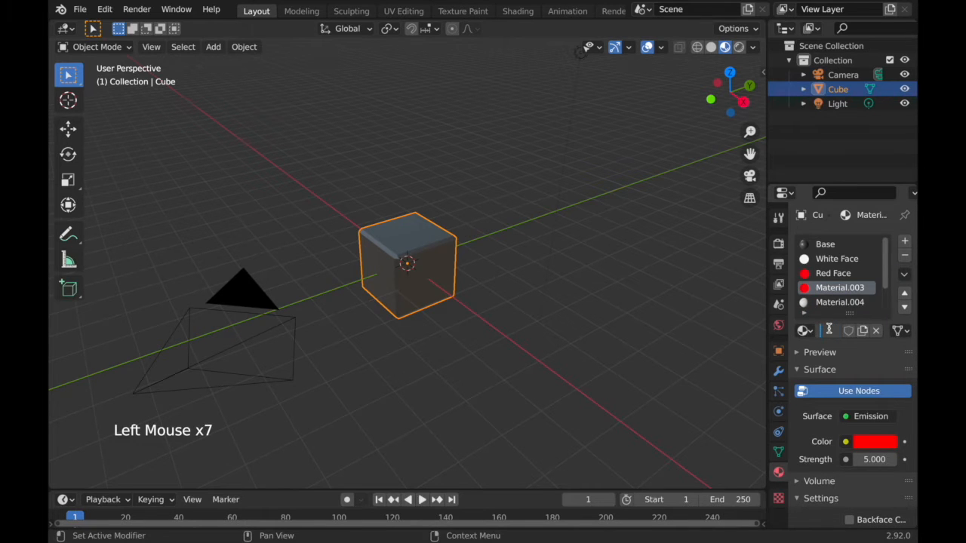
text(gar)
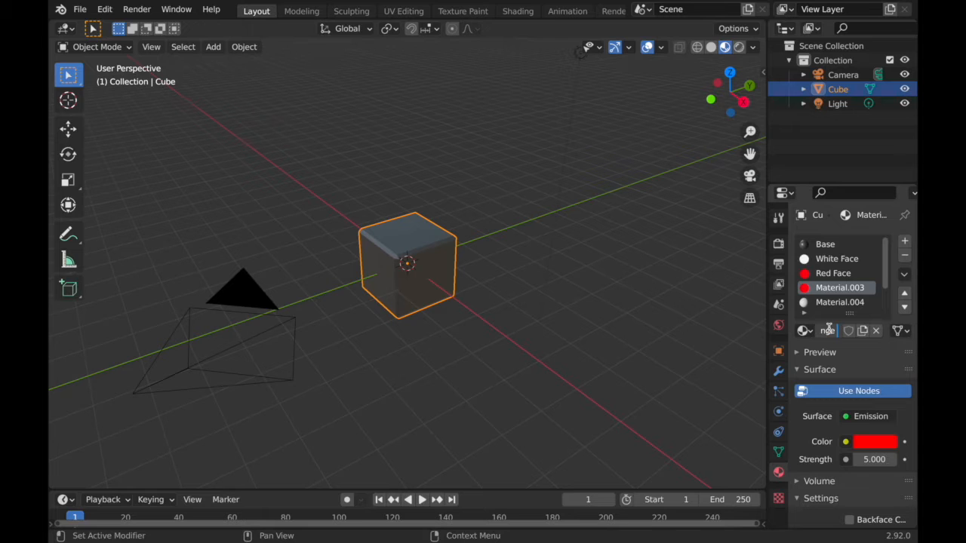
text(ace)
key(Return)
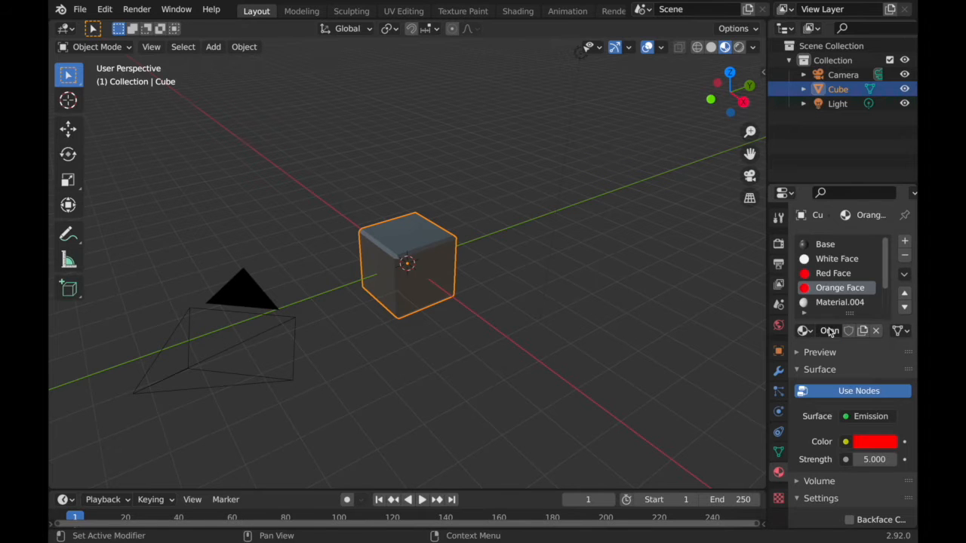
Set the Orange Face emission color to a reddish orange with hue about 0.018 and saturation about 0.977
click(875, 444)
drag(821, 336, 791, 328)
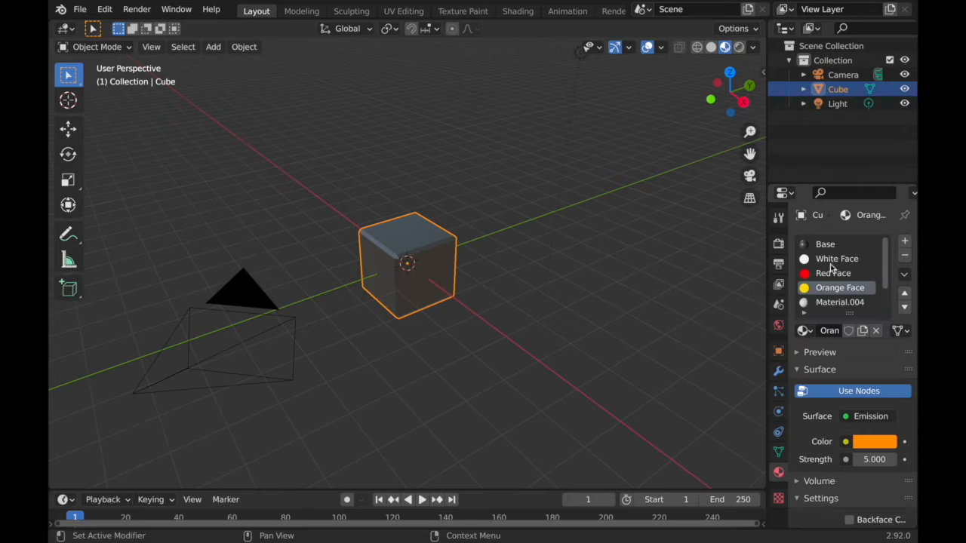
click(858, 444)
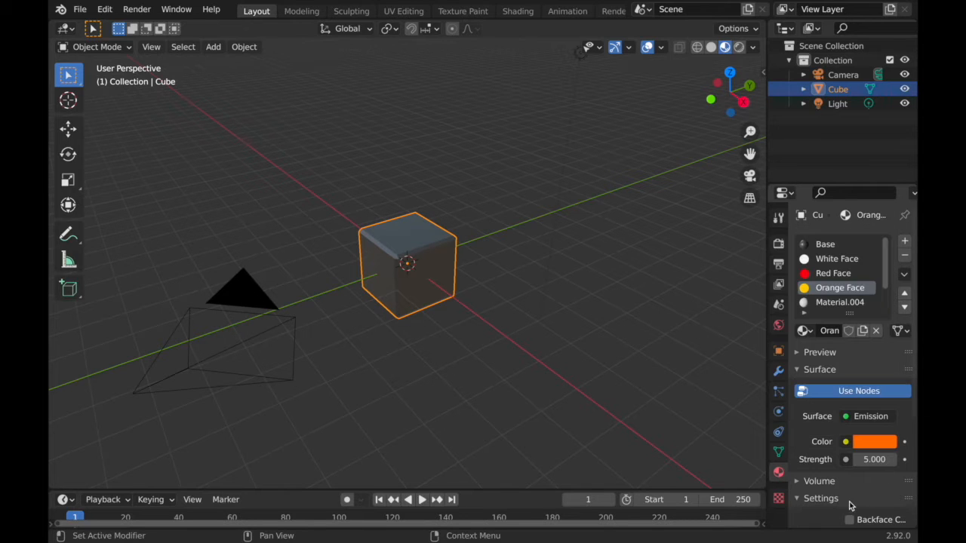
click(864, 442)
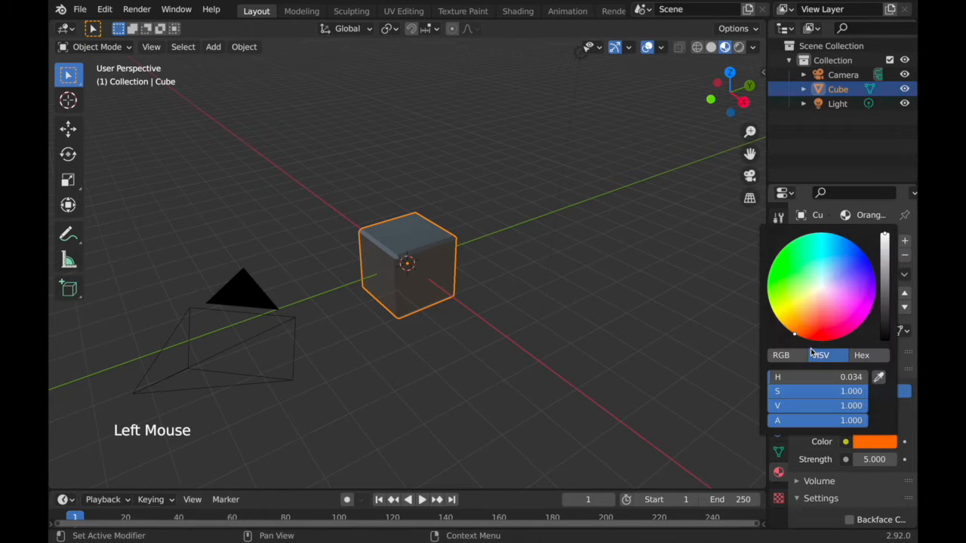
mouse_move(796, 336)
mouse_down()
mouse_move(786, 323)
mouse_move(800, 329)
mouse_up()
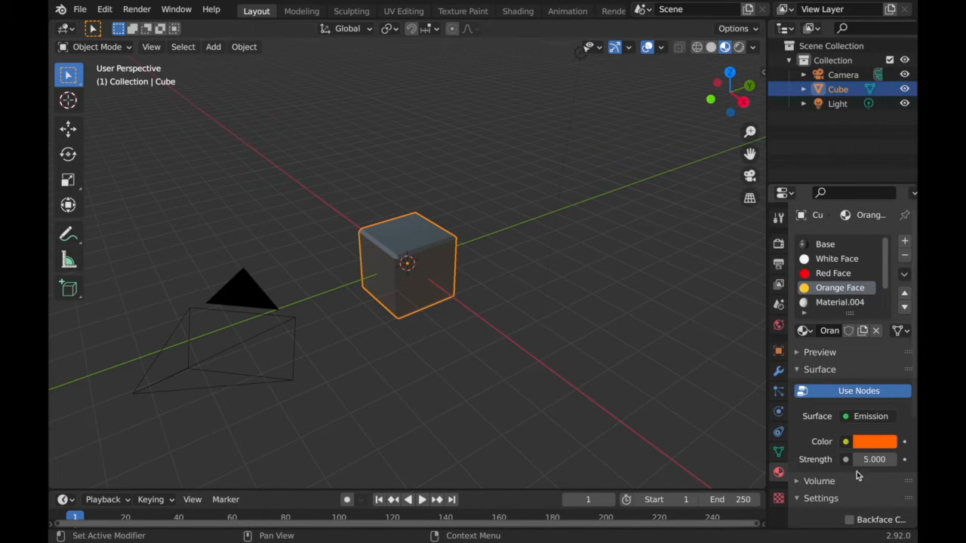
click(874, 442)
drag(801, 328, 807, 330)
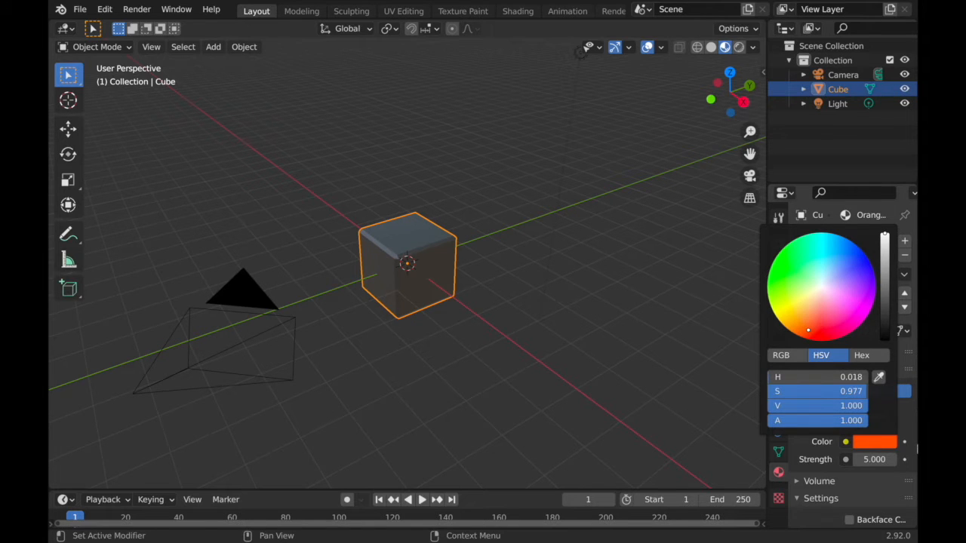
Rename Material.004 in the fifth slot to Yellow Face
click(842, 303)
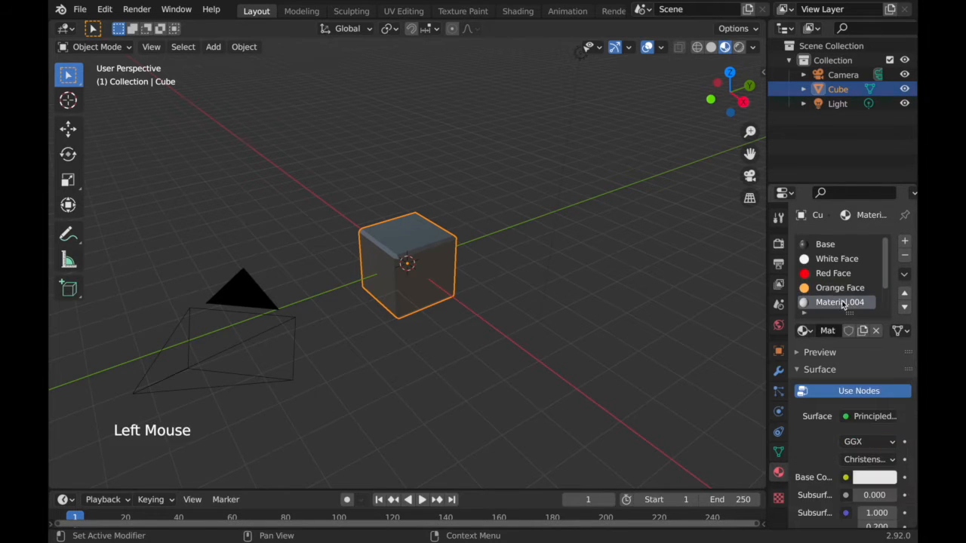
scroll(842, 303, down, 2)
double_click(828, 332)
key(BackSpace)
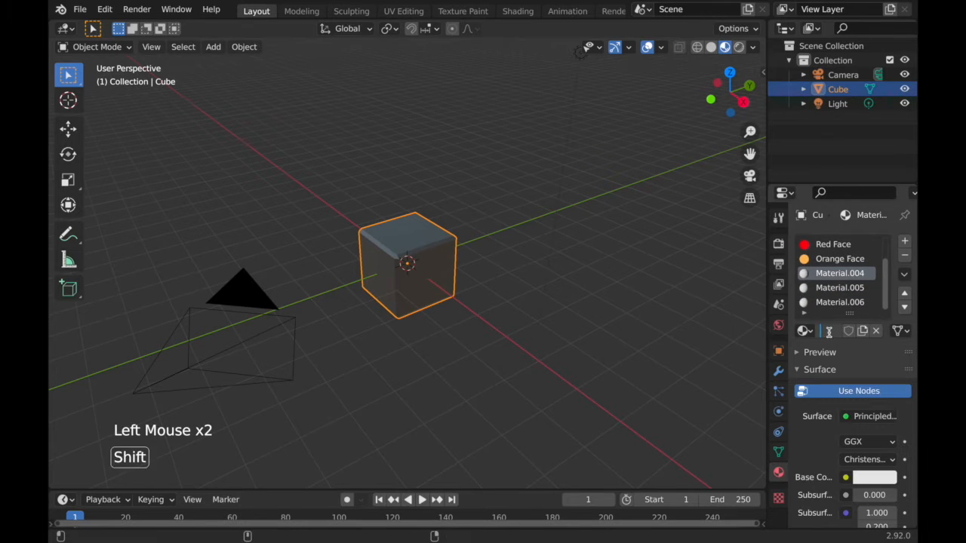
text(Yellow Face)
key(Return)
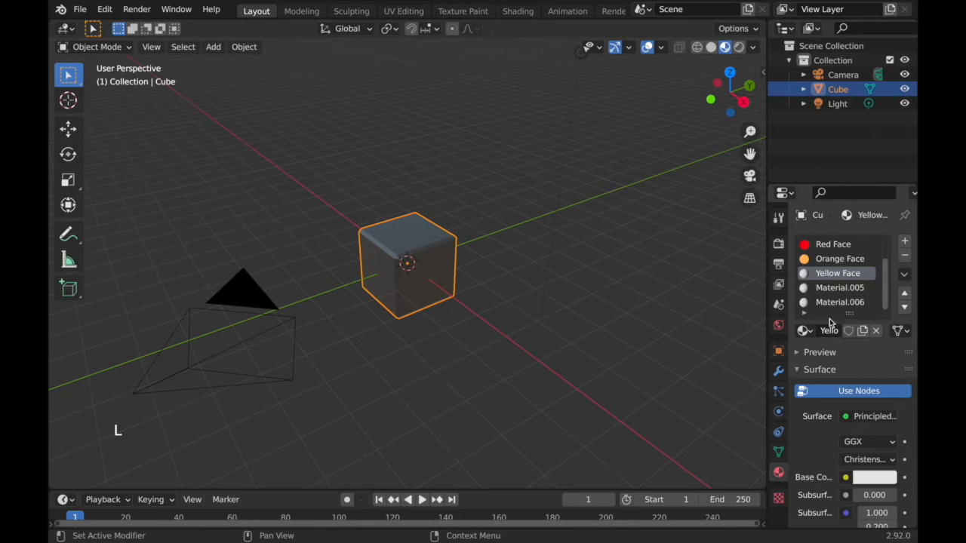
Copy the Orange Face material's settings onto Yellow Face and change the Yellow Face emission color to bright yellow
click(828, 259)
click(903, 275)
click(851, 291)
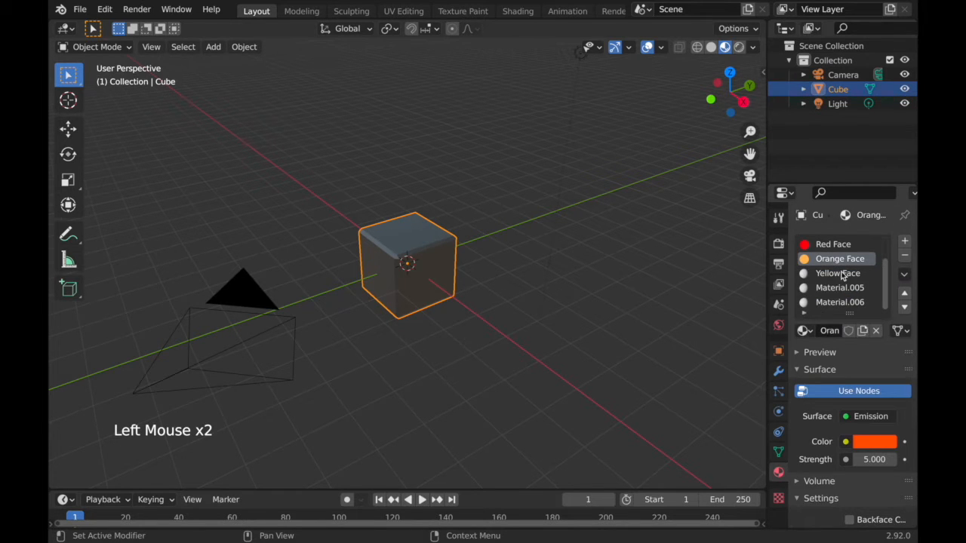
click(843, 274)
click(903, 275)
click(858, 319)
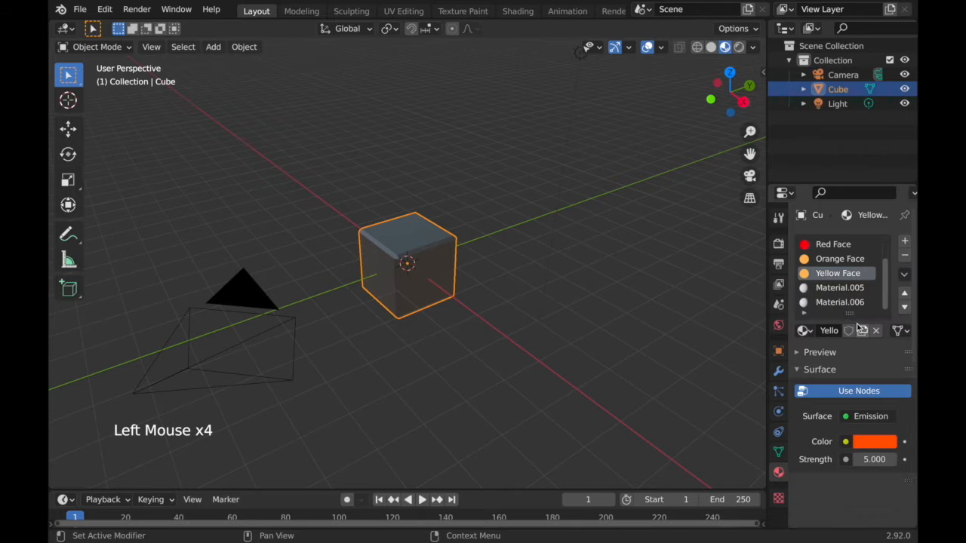
click(873, 441)
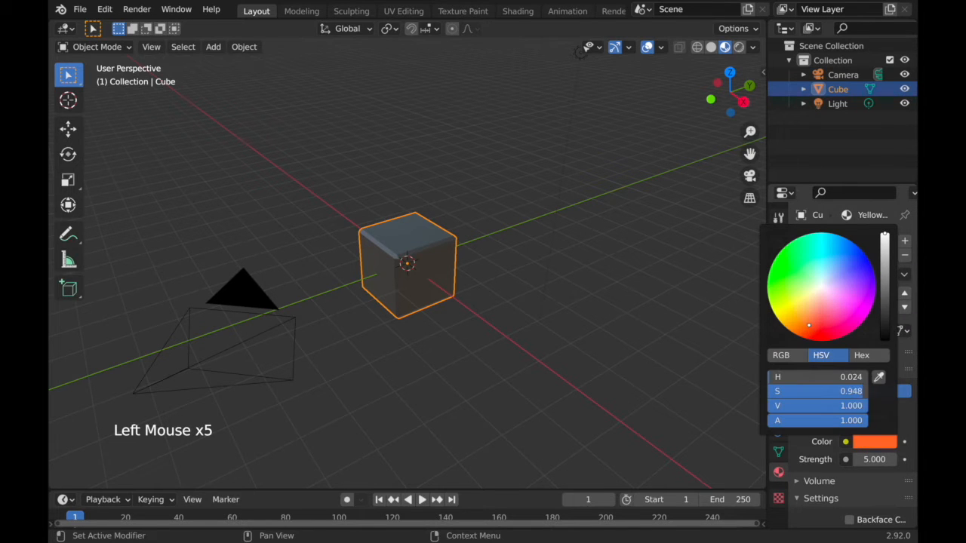
mouse_move(808, 325)
mouse_down()
mouse_move(784, 297)
mouse_move(787, 305)
mouse_up()
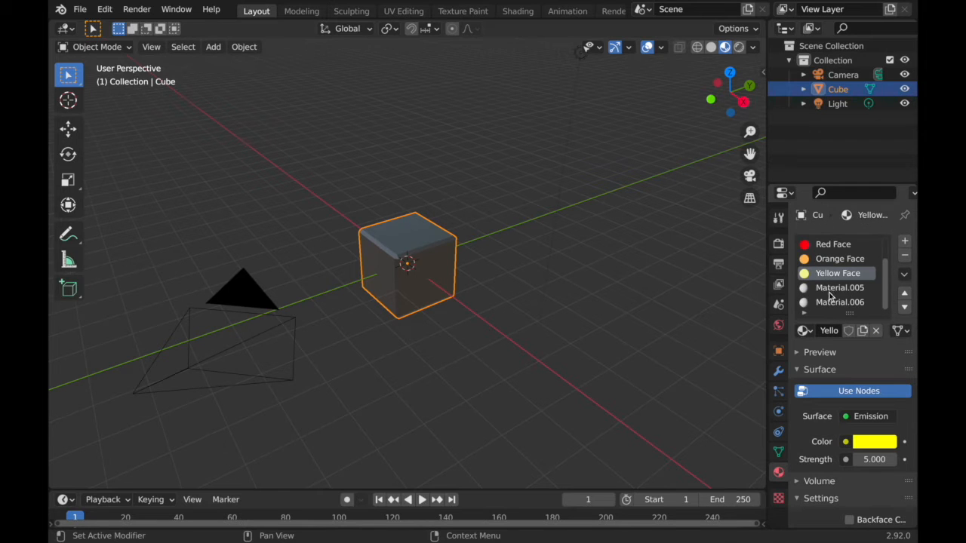
Rename Material.005 in the sixth slot to Green Face
click(833, 288)
scroll(832, 292, up, 2)
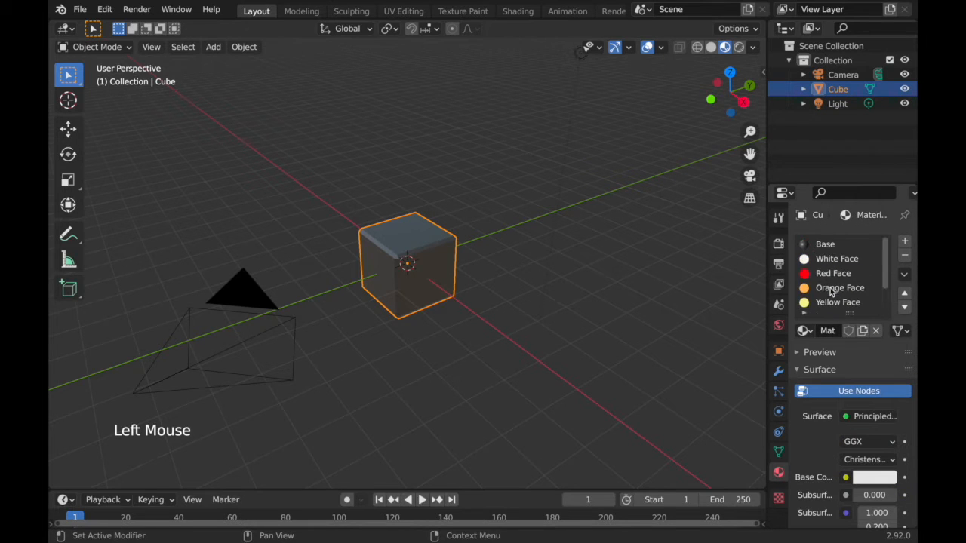
scroll(830, 289, down, 2)
scroll(829, 288, up, 1)
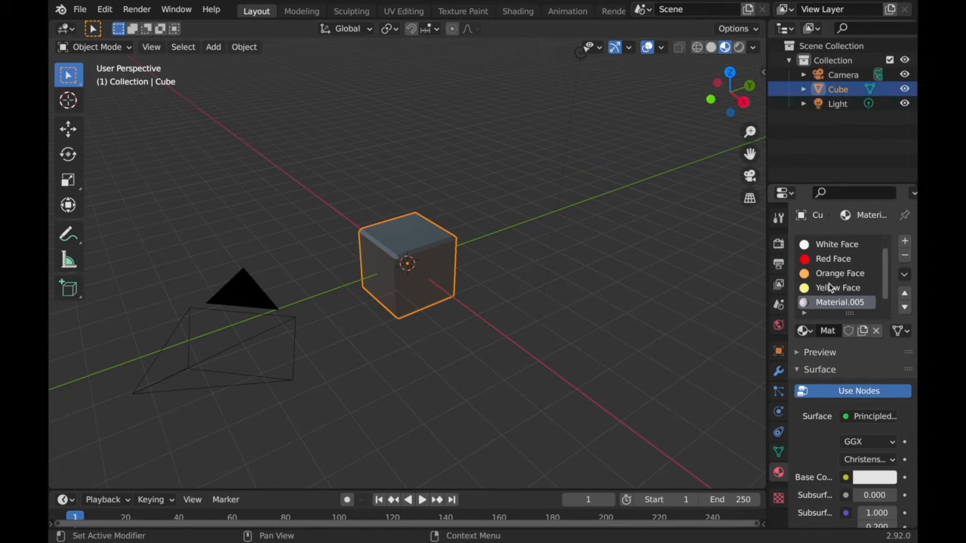
scroll(829, 288, down, 1)
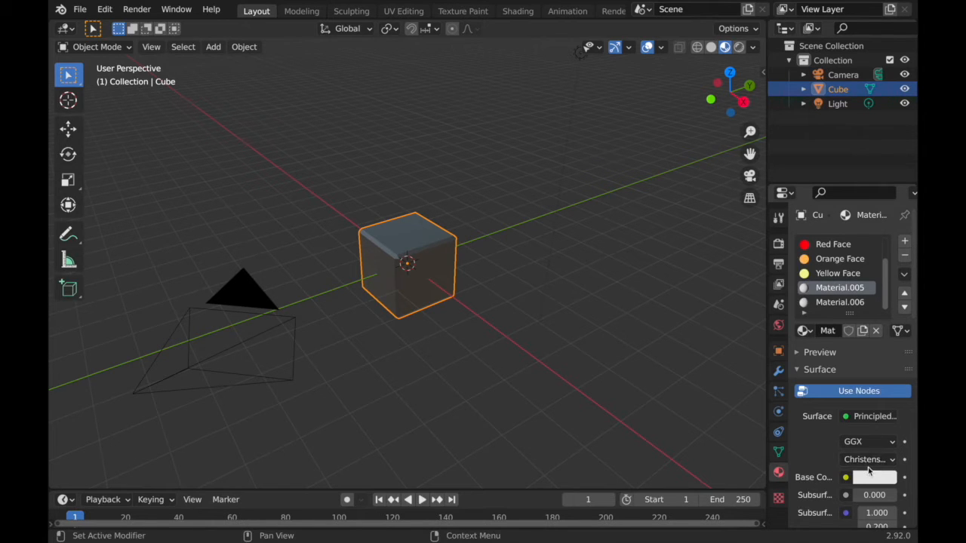
click(821, 332)
text(Ereen F)
key(Return)
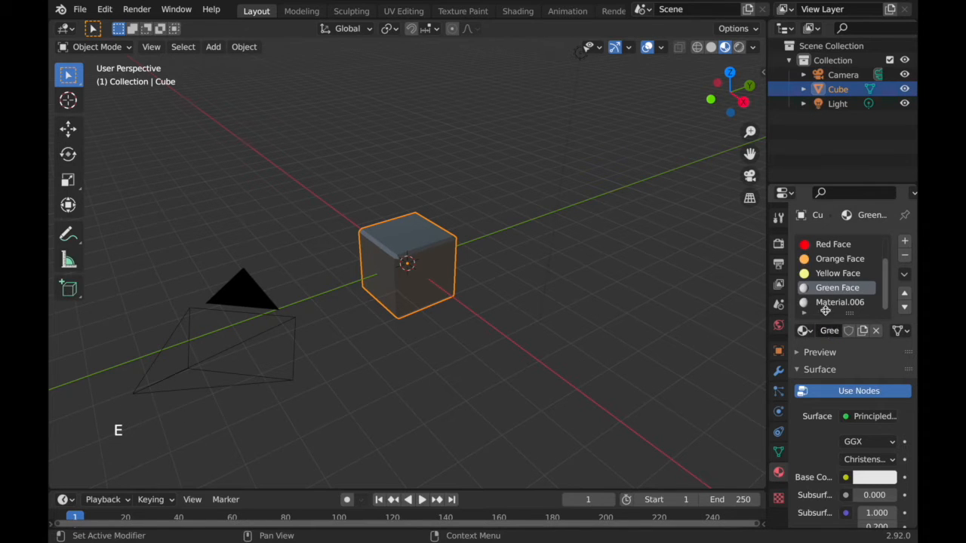
Copy the Yellow Face material's settings onto Green Face and set its emission color to green with hue about 0.341 and saturation about 0.966
click(838, 273)
click(905, 274)
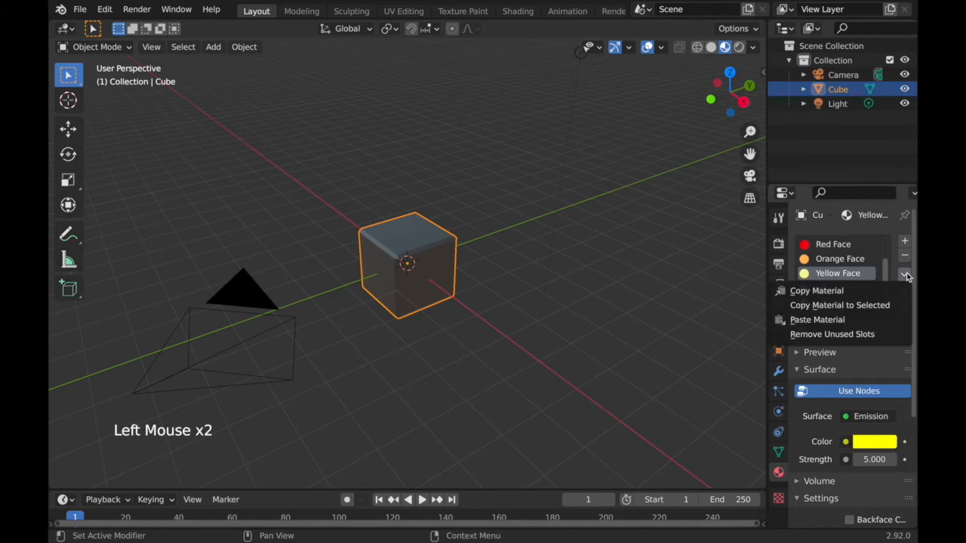
click(848, 293)
click(838, 290)
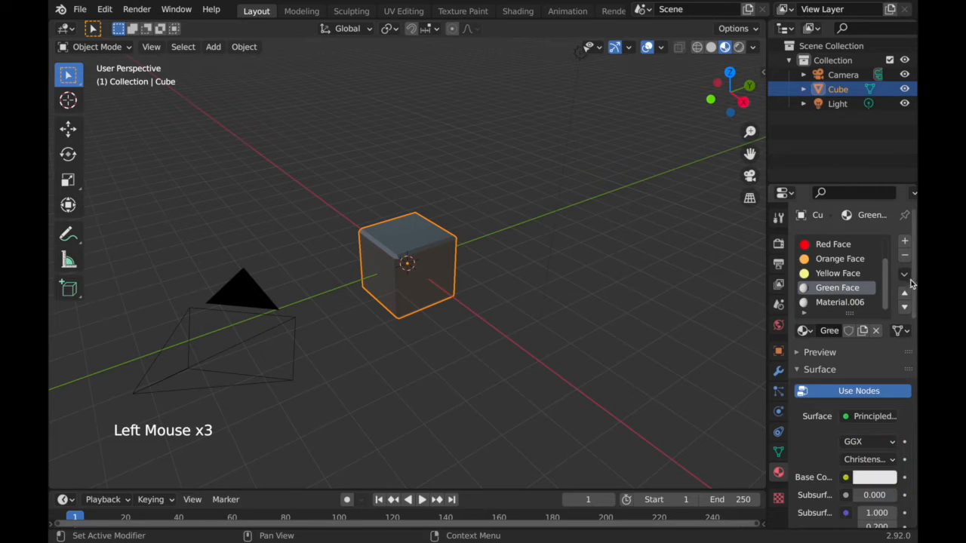
click(904, 275)
click(850, 320)
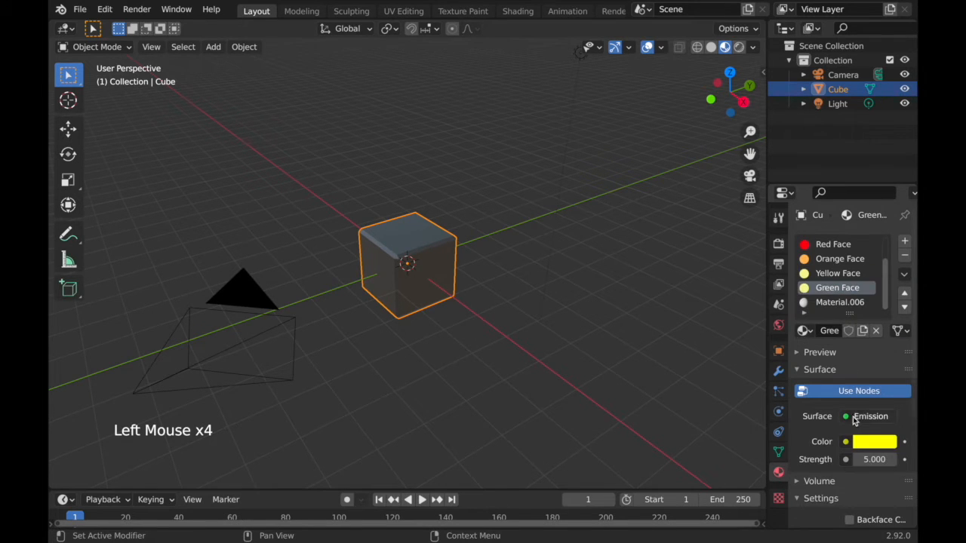
click(861, 443)
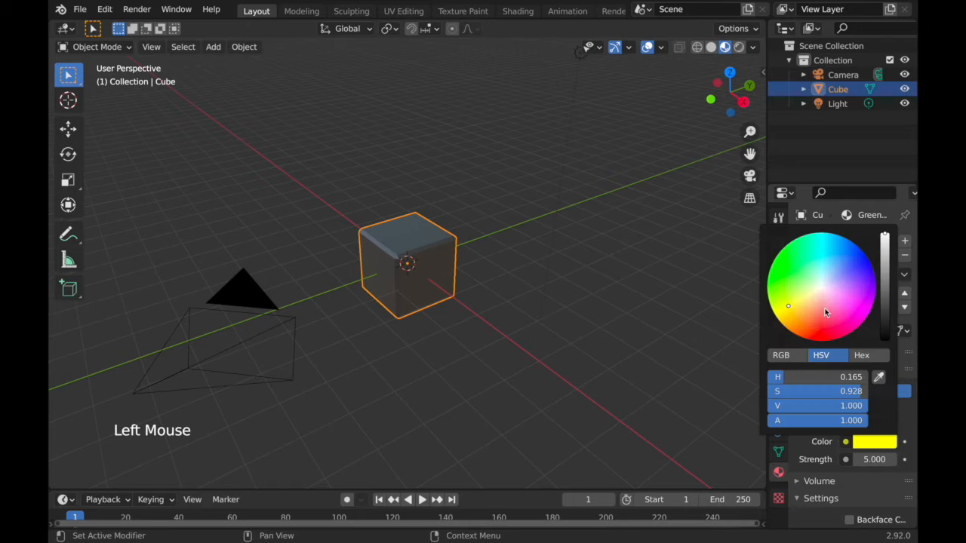
drag(789, 305, 788, 258)
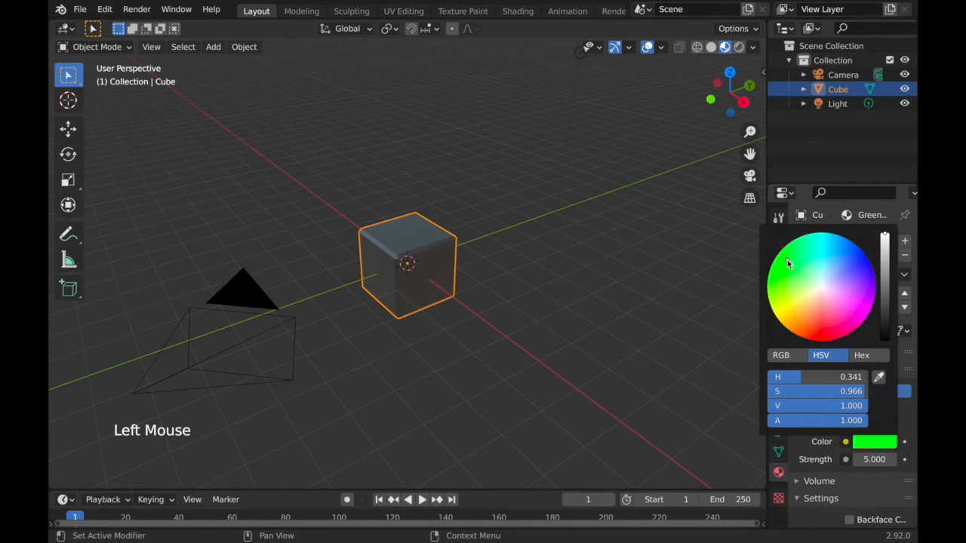
Rename Material.006 in the last slot to Blue Face
click(835, 303)
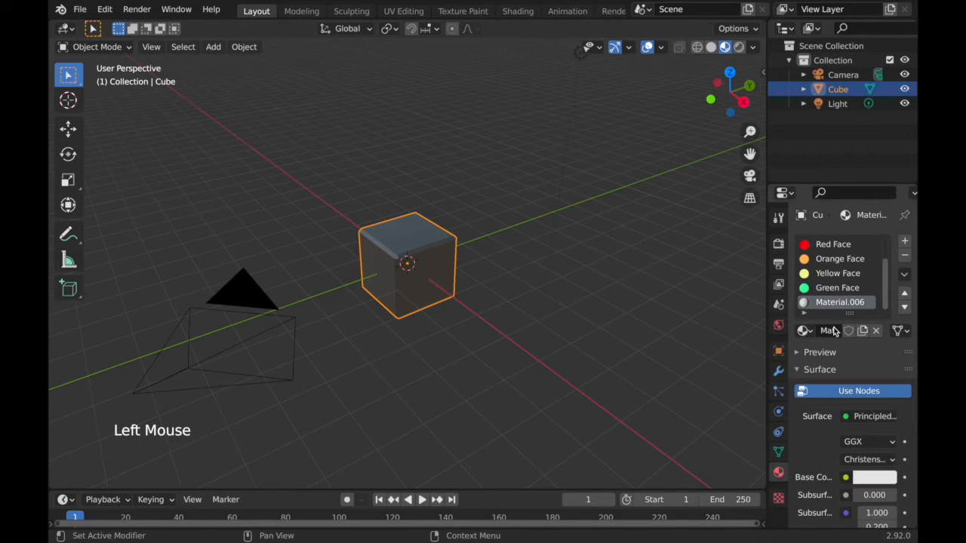
double_click(830, 333)
text(Blue Face)
key(Return)
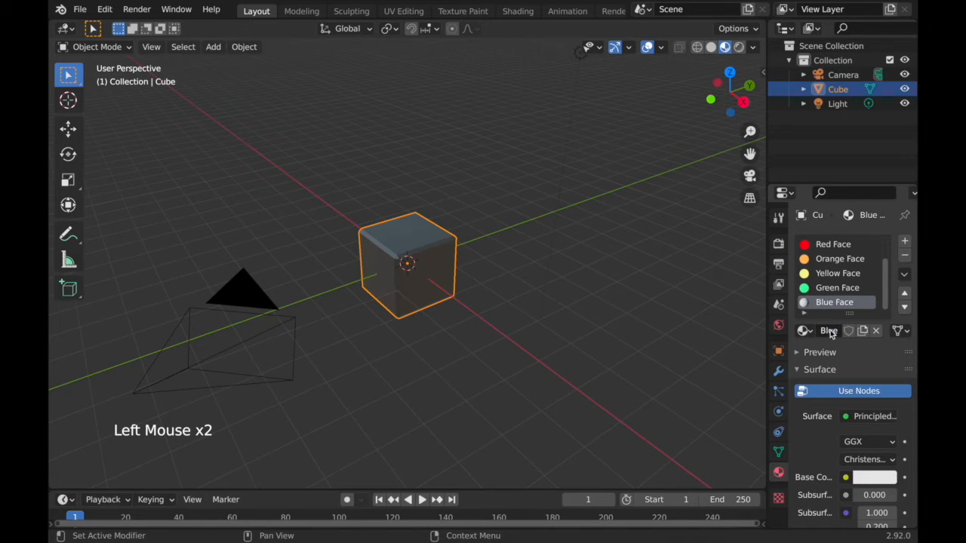
Copy the Green Face material's settings onto Blue Face and change the Blue Face emission color to a bright azure blue
click(832, 290)
click(904, 274)
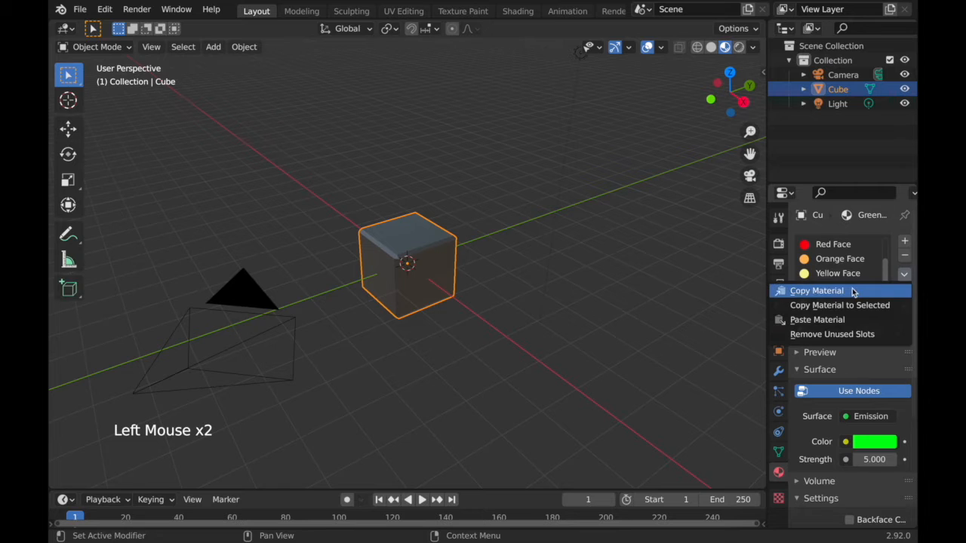
click(834, 302)
click(903, 274)
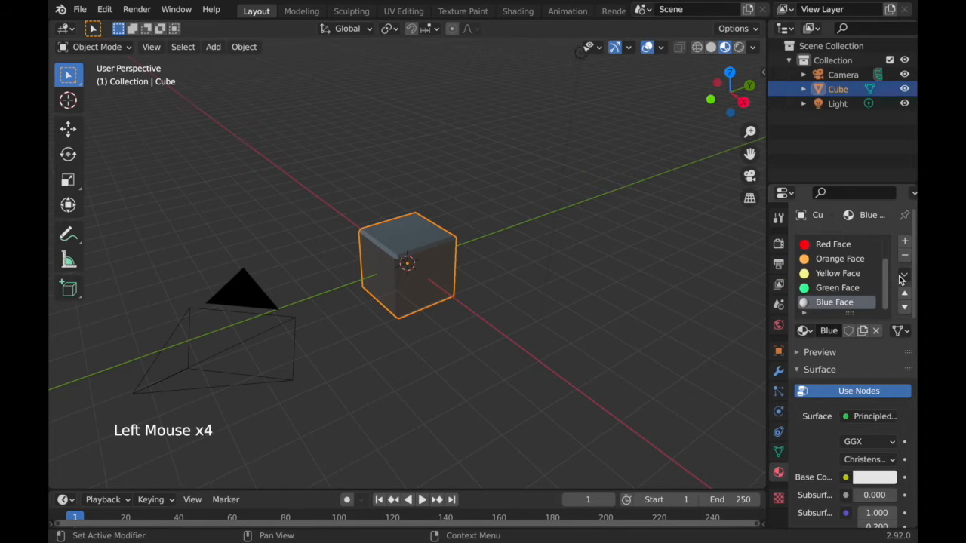
click(904, 274)
click(863, 316)
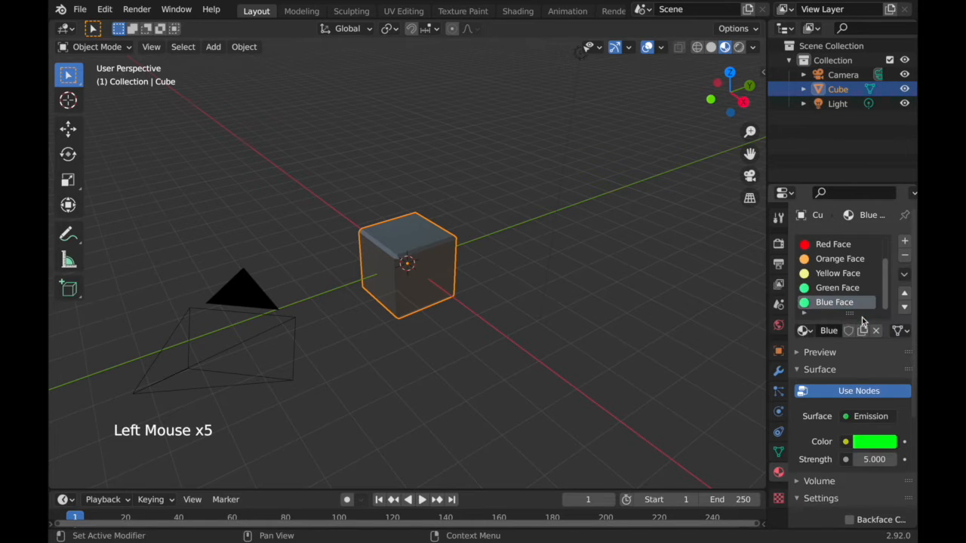
click(865, 442)
drag(786, 261, 840, 253)
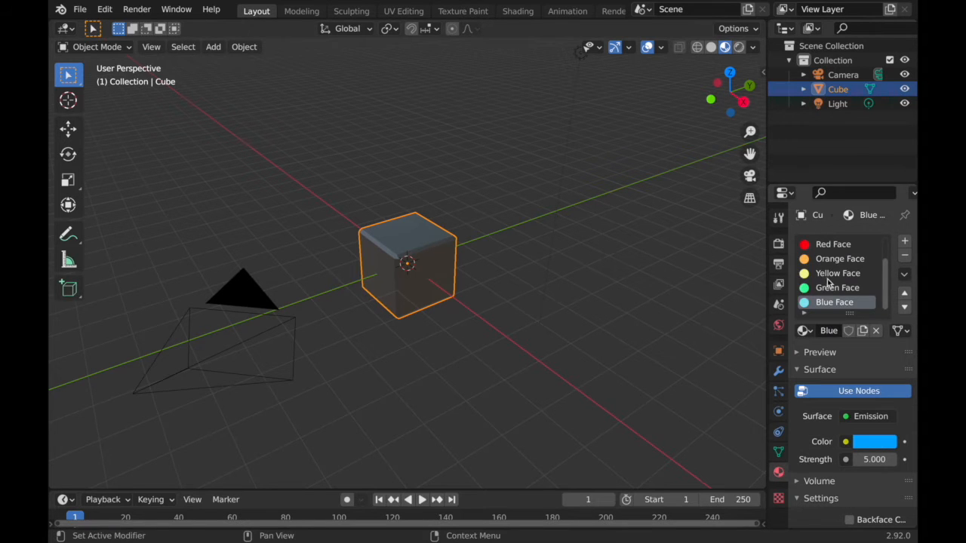
click(832, 289)
scroll(832, 278, up, 2)
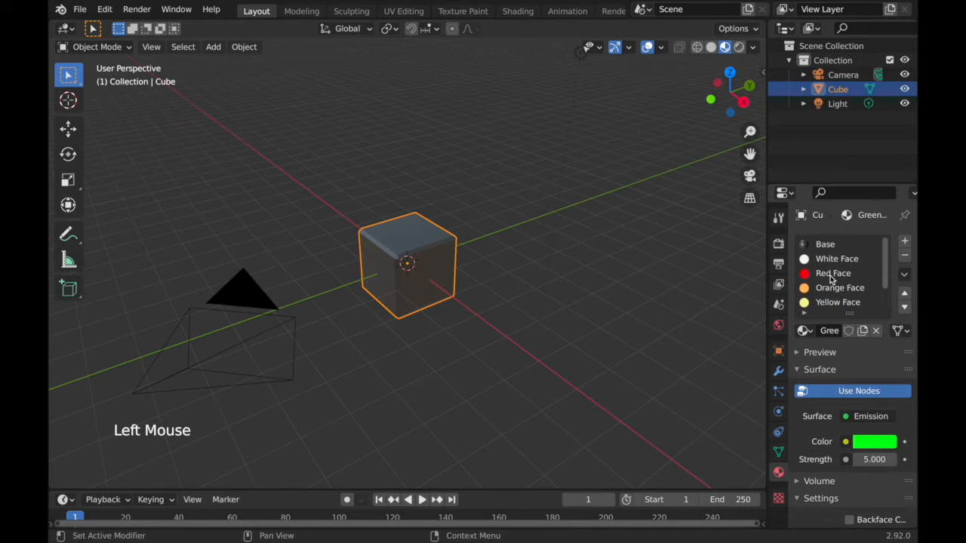
scroll(830, 268, down, 2)
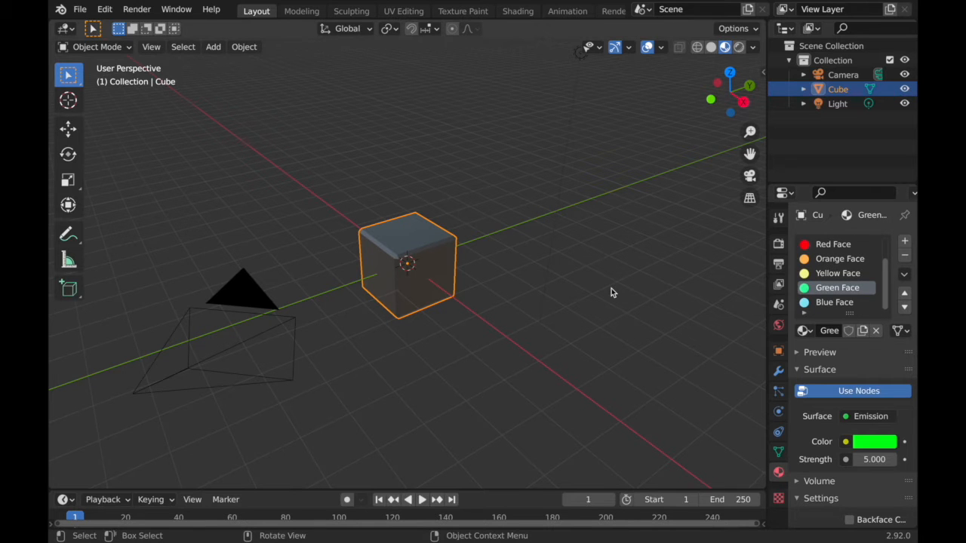
In Edit Mode, assign the White Face material to the nine large squares on the cube's negative Y side
scroll(611, 289, up, 1)
scroll(611, 291, up, 1)
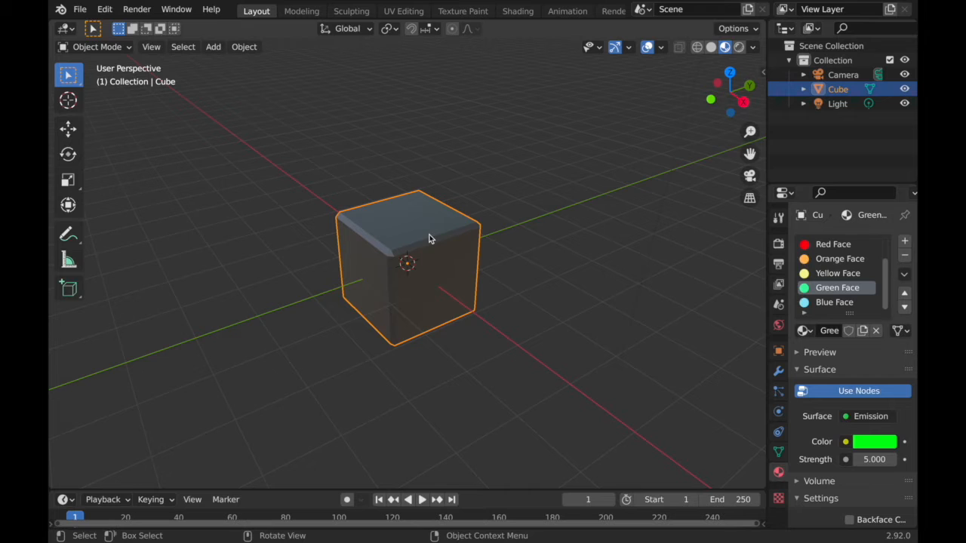
key(Tab)
middle_drag(428, 234, 429, 234)
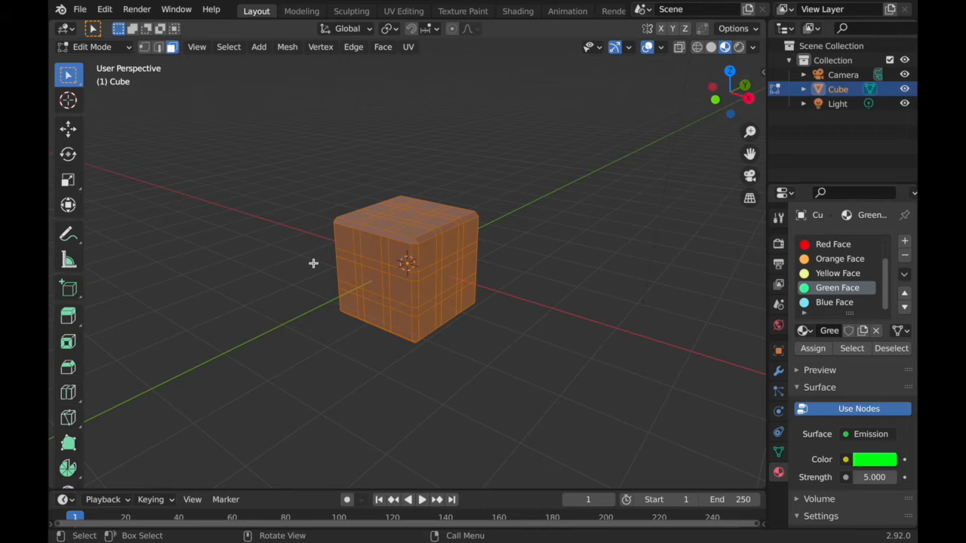
scroll(339, 266, right, 3)
click(353, 240)
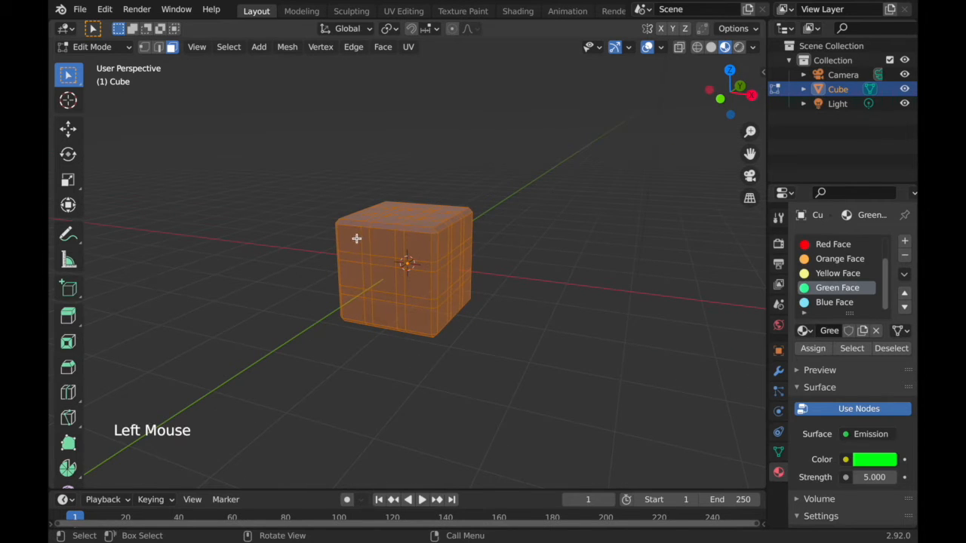
shift+click(382, 243)
shift+click(416, 245)
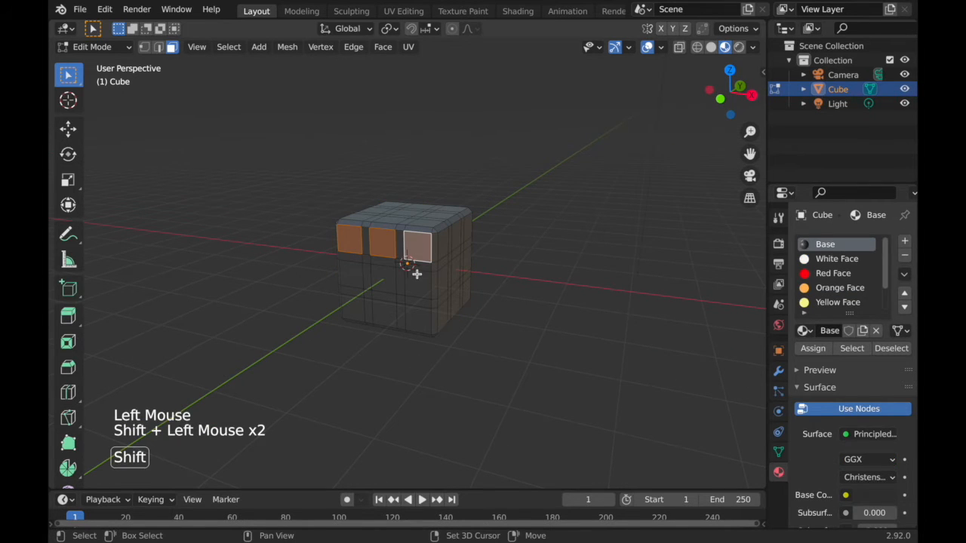
shift+click(387, 277)
shift+click(352, 275)
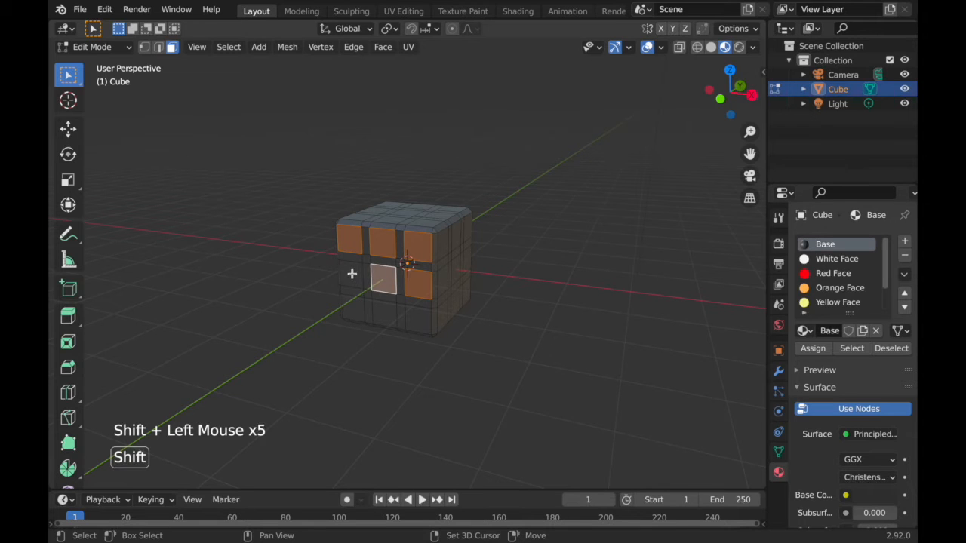
shift+click(352, 309)
shift+click(386, 309)
shift+click(420, 310)
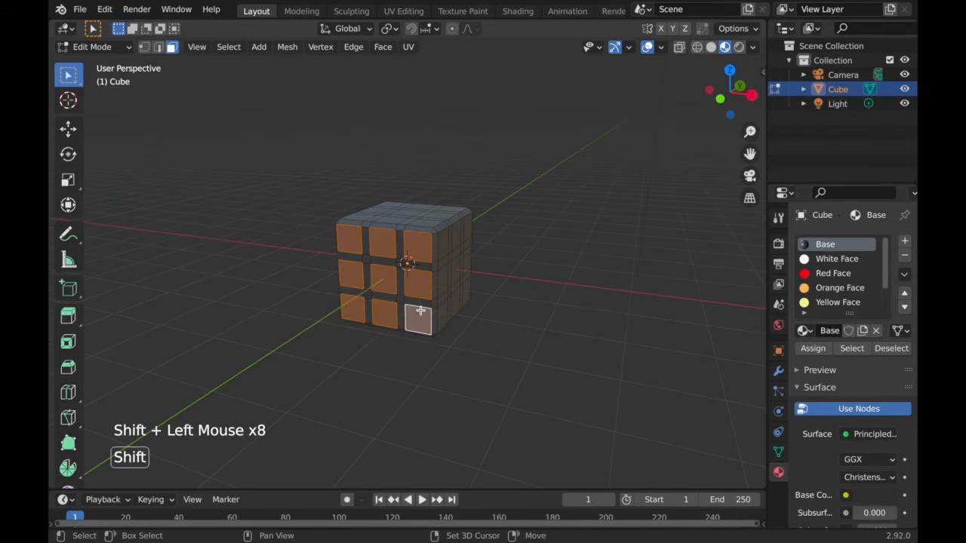
click(826, 259)
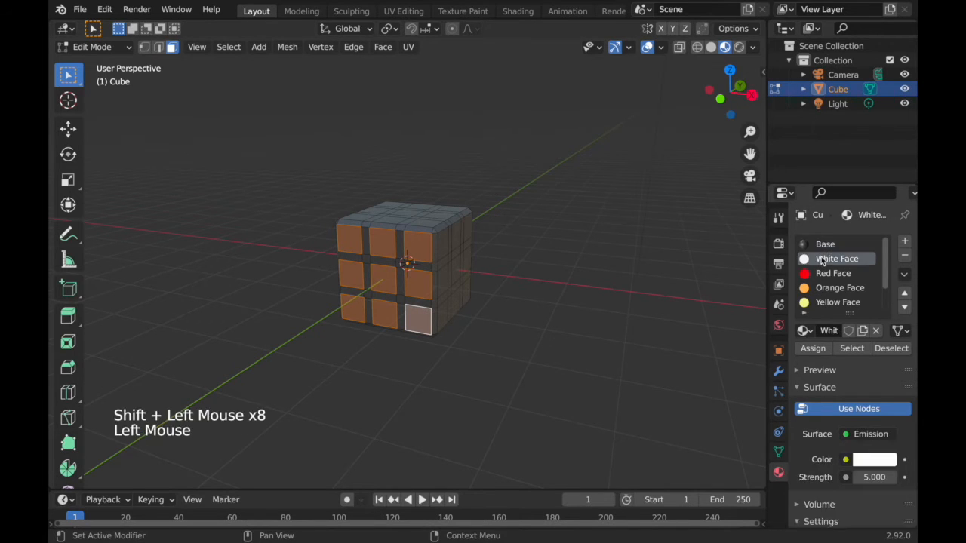
click(812, 348)
click(571, 297)
Assign the Red Face material to the nine large squares on the cube's positive X side
scroll(568, 296, right, 10)
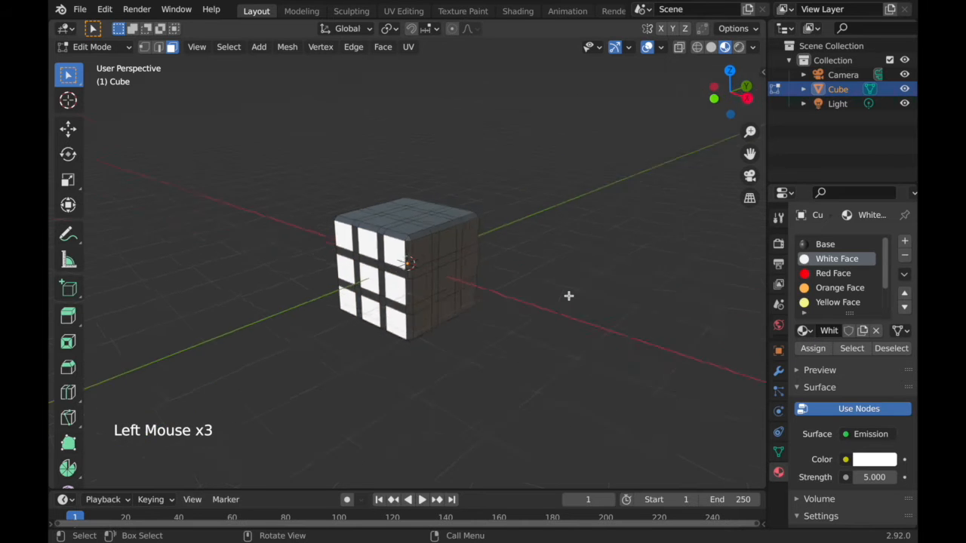
scroll(569, 295, right, 10)
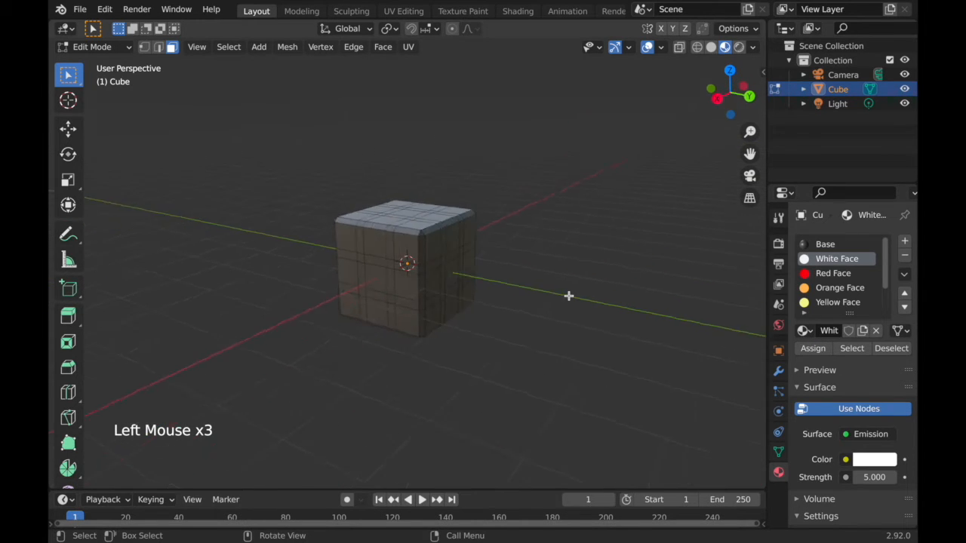
key(shift)
shift+click(363, 239)
shift+click(355, 274)
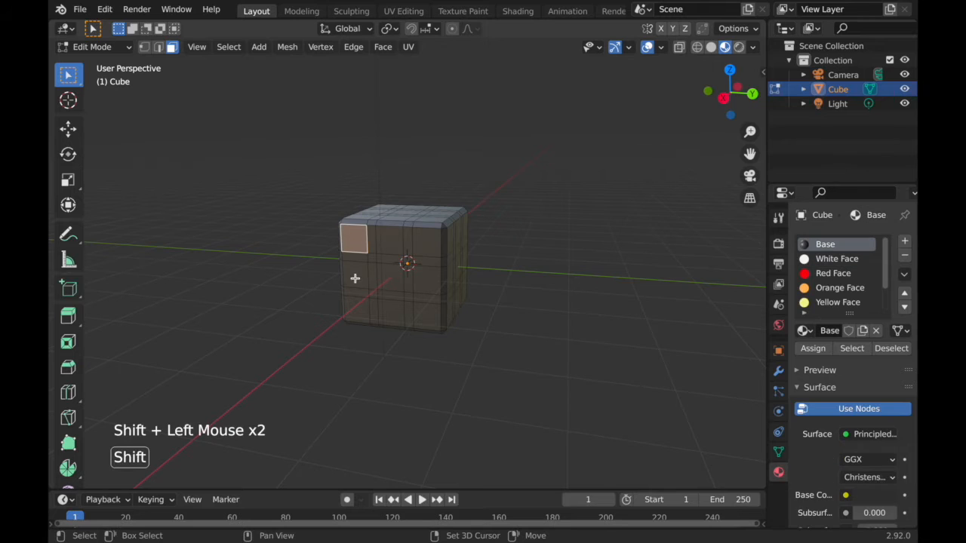
shift+click(356, 307)
shift+click(386, 313)
shift+click(389, 277)
shift+click(389, 241)
shift+click(428, 242)
shift+click(427, 281)
shift+click(427, 317)
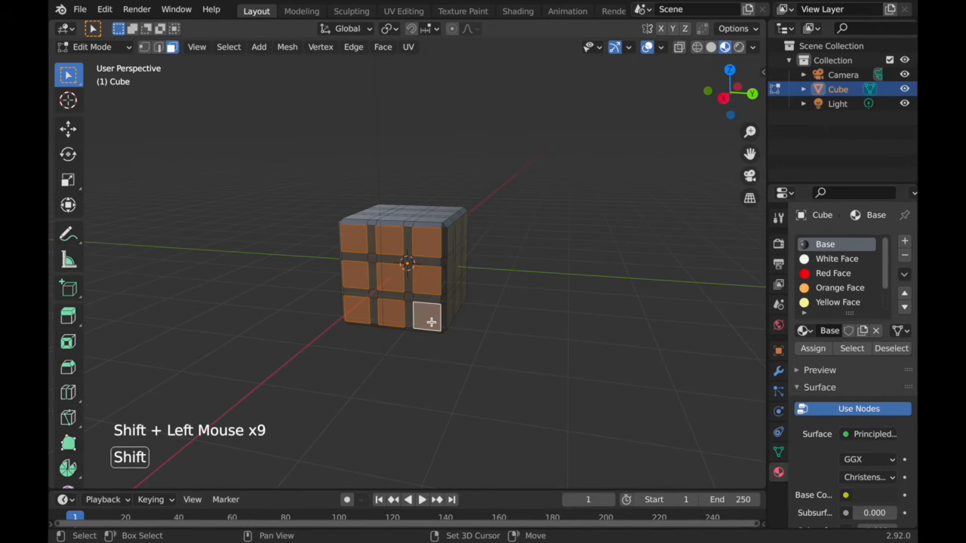
click(852, 274)
click(812, 348)
Assign the Orange Face material to the nine large squares on the cube's positive Y side
middle_drag(591, 316, 424, 270)
click(422, 250)
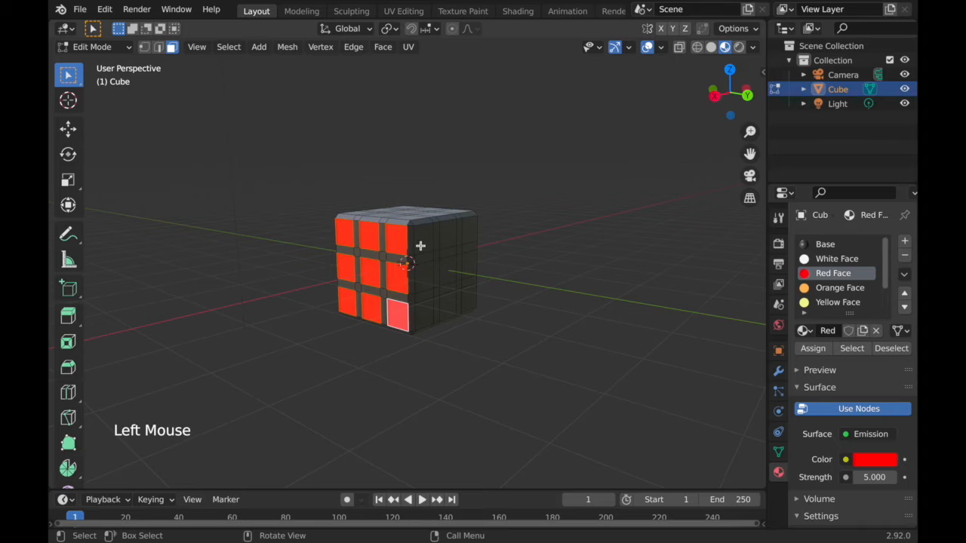
shift+click(425, 277)
shift+click(426, 302)
shift+click(447, 303)
shift+click(448, 273)
shift+click(448, 240)
shift+click(469, 230)
shift+click(470, 265)
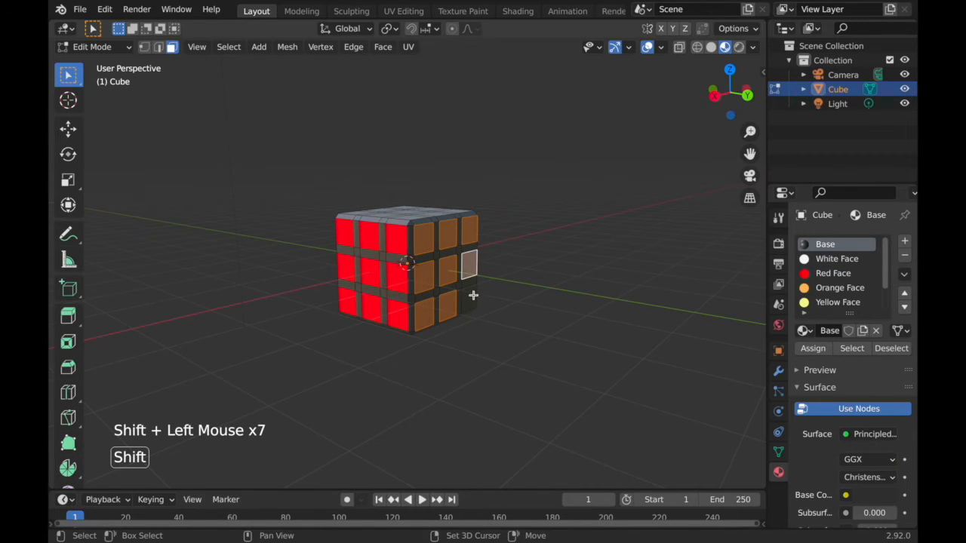
shift+click(470, 299)
click(818, 291)
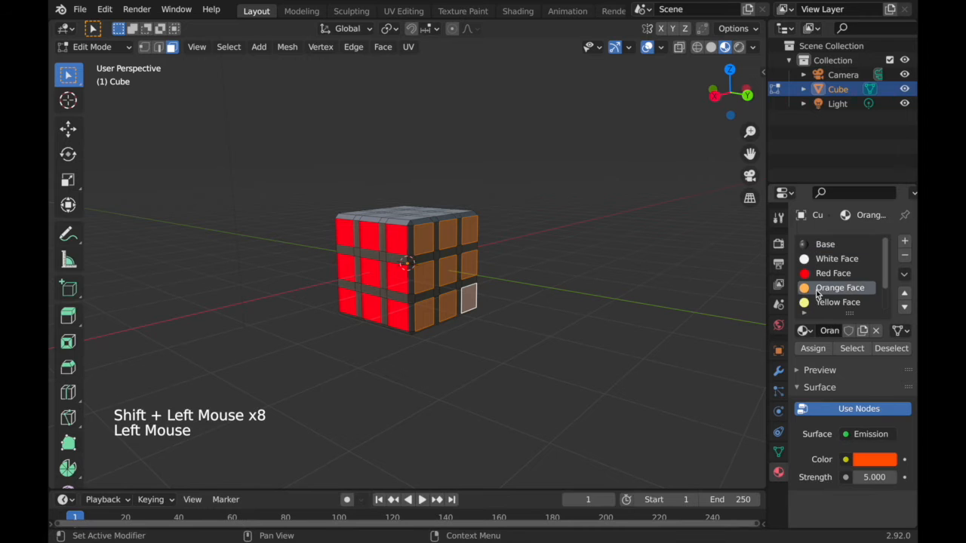
click(807, 346)
Assign the Yellow Face material to the nine large squares on the cube's negative X side
scroll(598, 286, left, 5)
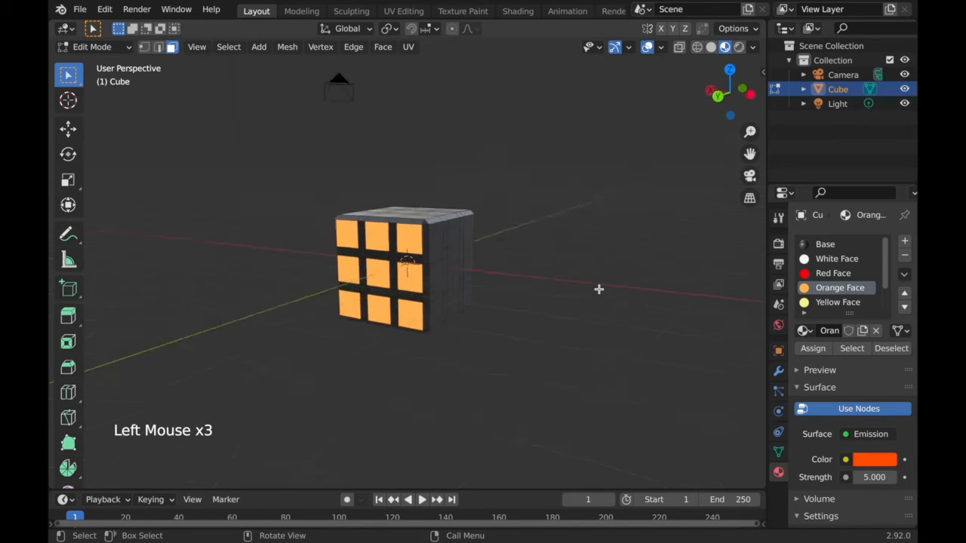
shift+click(428, 233)
shift+click(430, 266)
shift+click(429, 303)
shift+click(449, 302)
shift+click(449, 269)
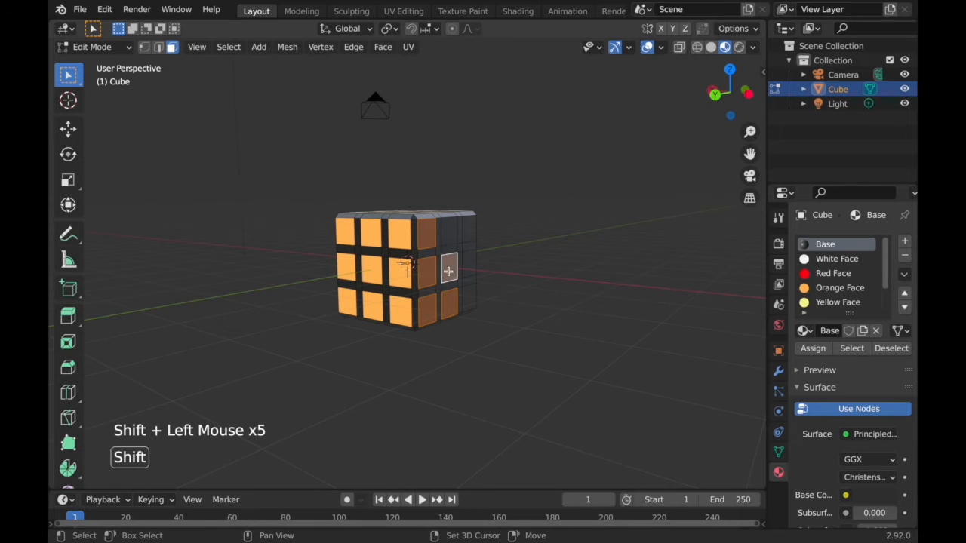
shift+click(448, 238)
shift+click(465, 232)
shift+click(467, 263)
shift+click(468, 297)
scroll(843, 302, down, 2)
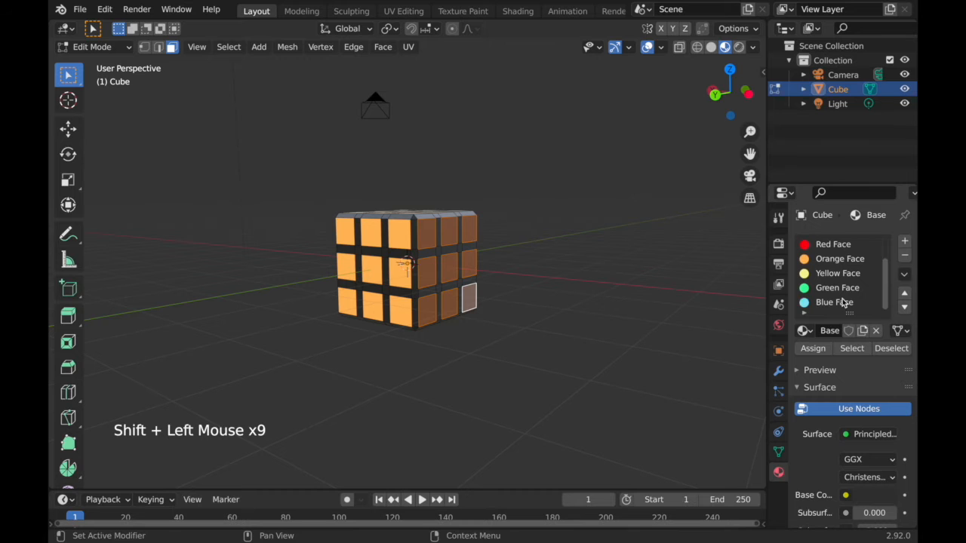
click(831, 272)
click(812, 348)
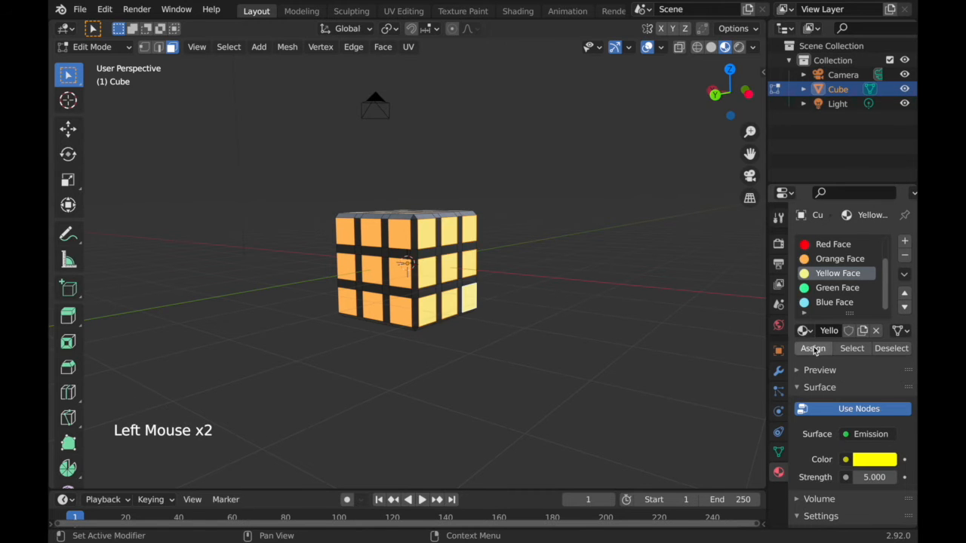
Assign the Green Face material to the nine large squares on the cube's positive Z side
click(604, 297)
scroll(604, 297, up, 5)
scroll(604, 297, right, 10)
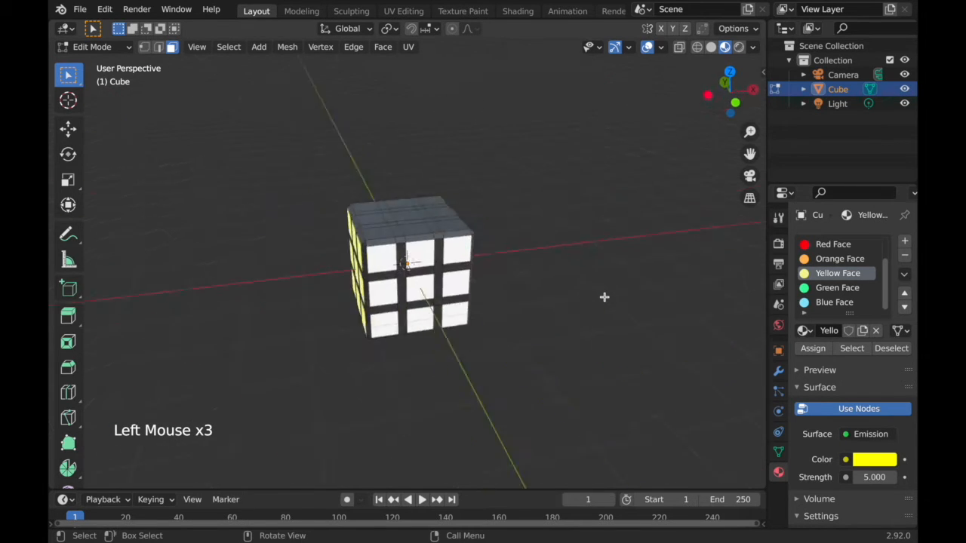
shift+click(430, 257)
shift+click(395, 246)
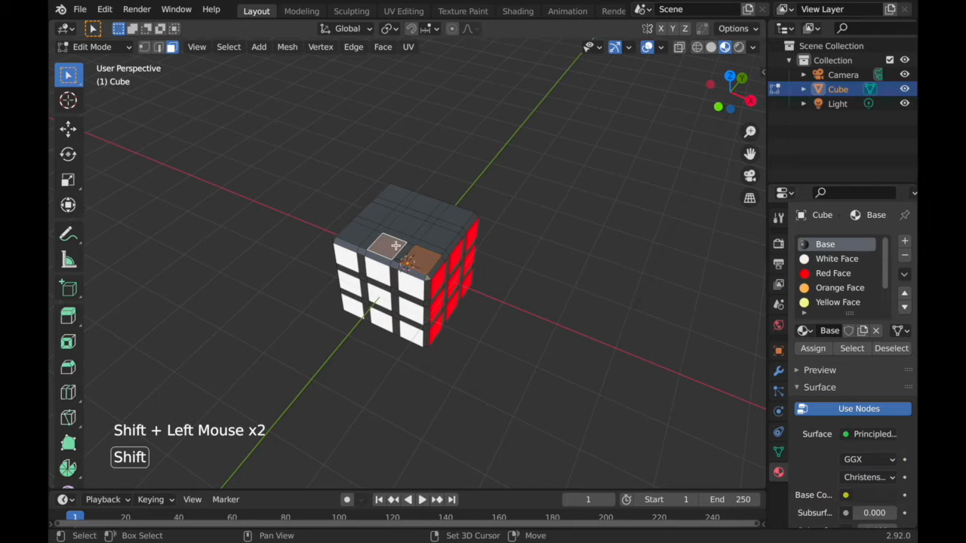
shift+click(360, 232)
shift+click(369, 213)
shift+click(410, 217)
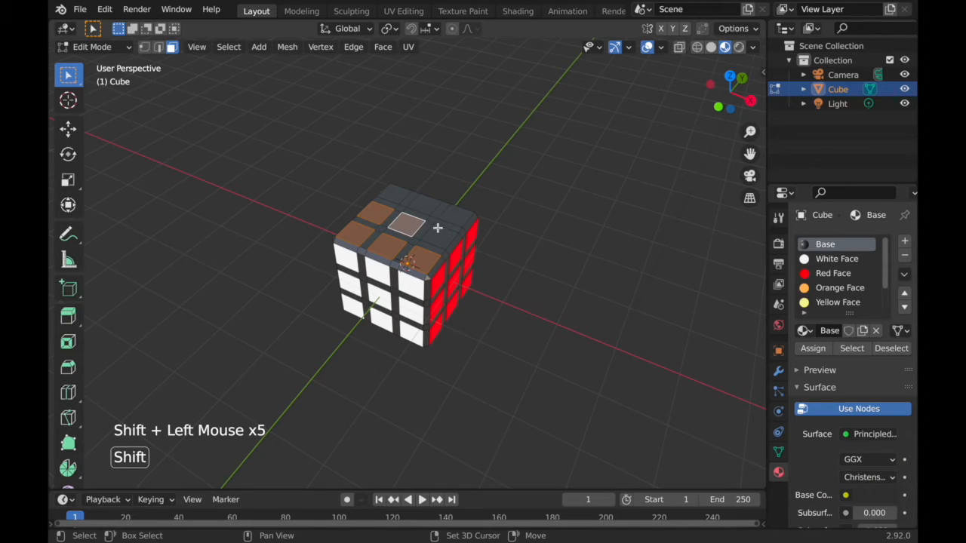
shift+click(439, 230)
shift+click(462, 210)
shift+click(423, 198)
shift+click(394, 194)
scroll(866, 292, down, 2)
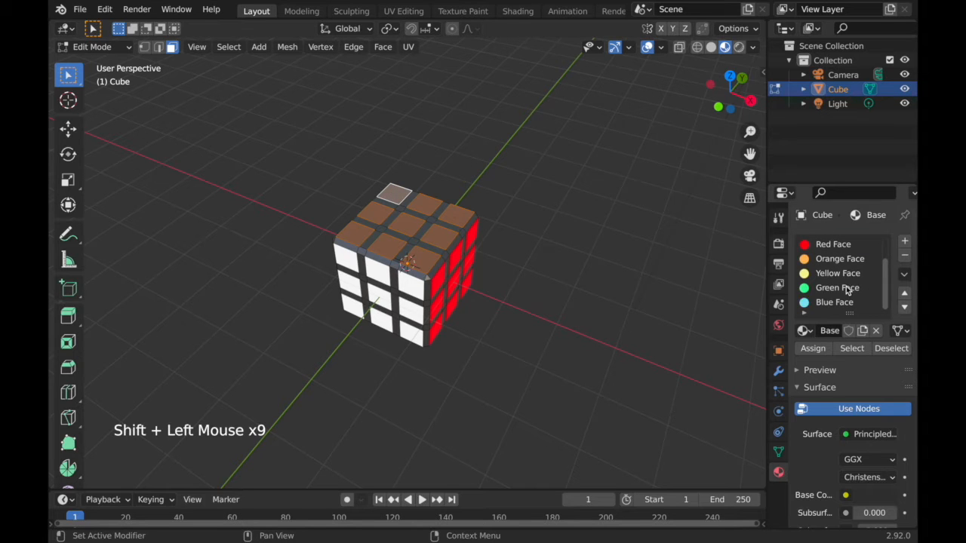
click(847, 289)
click(815, 348)
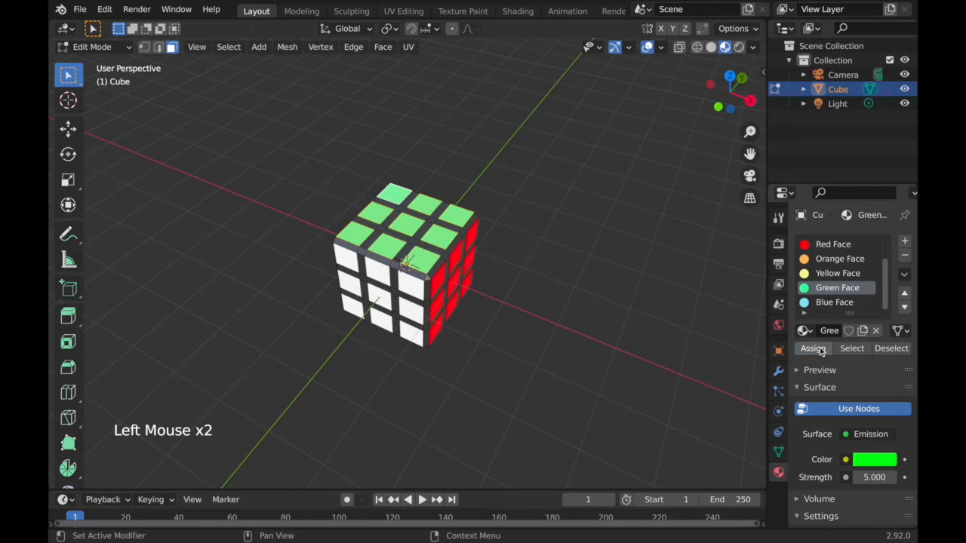
middle_drag(408, 261, 538, 271)
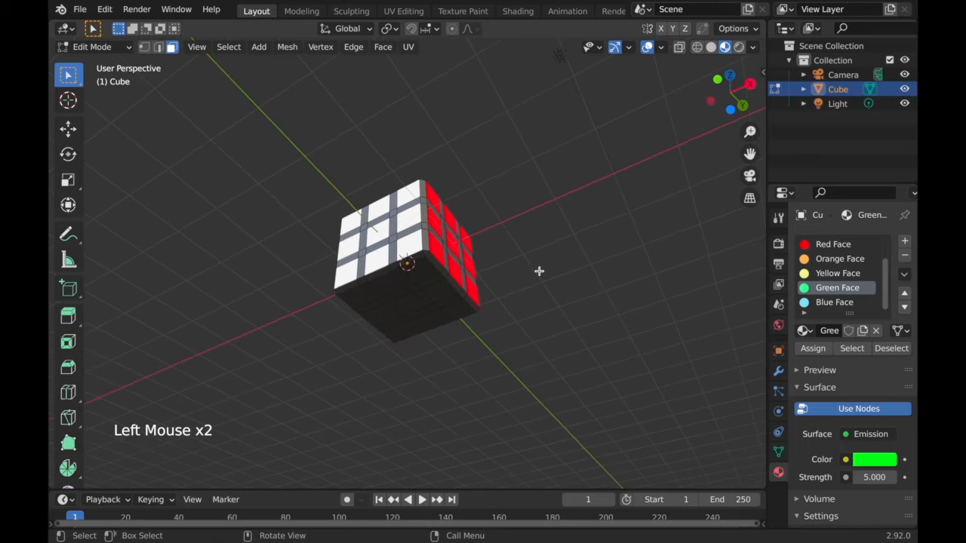
click(422, 261)
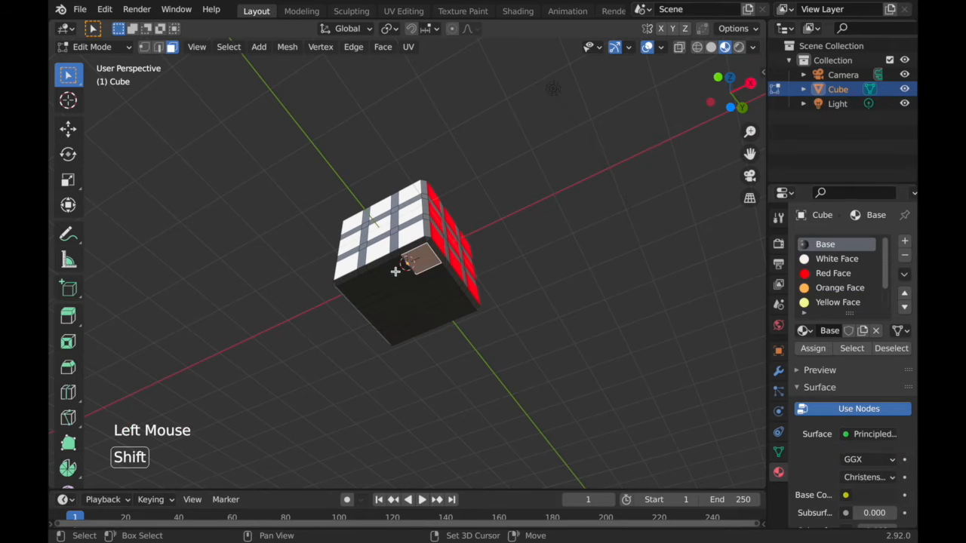
shift+click(390, 273)
shift+click(361, 290)
shift+click(376, 317)
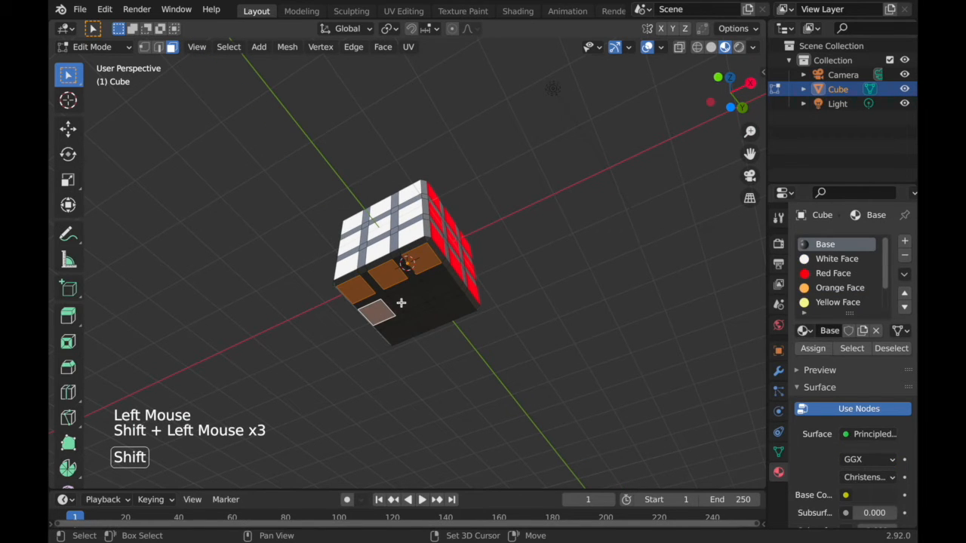
shift+click(402, 300)
shift+click(429, 295)
Assign the Blue Face material to the nine large squares on the cube's negative Z side, then clear the face selection
click(435, 283)
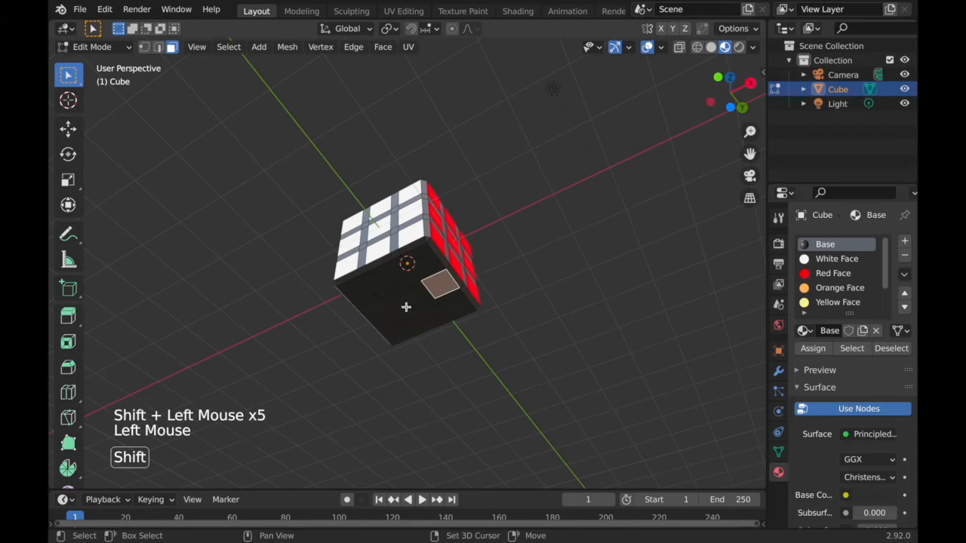
shift+click(405, 301)
shift+click(377, 311)
shift+click(366, 290)
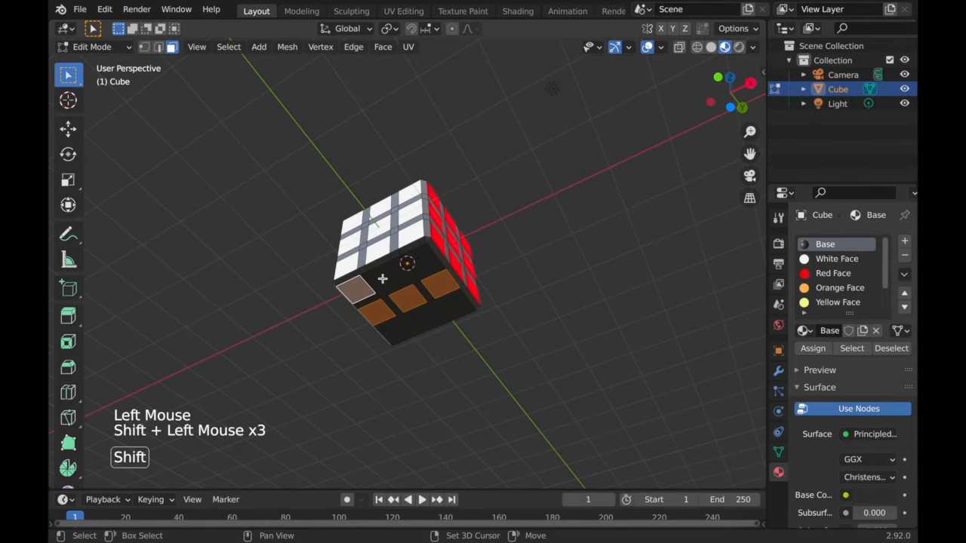
shift+click(383, 278)
shift+click(418, 266)
shift+click(398, 330)
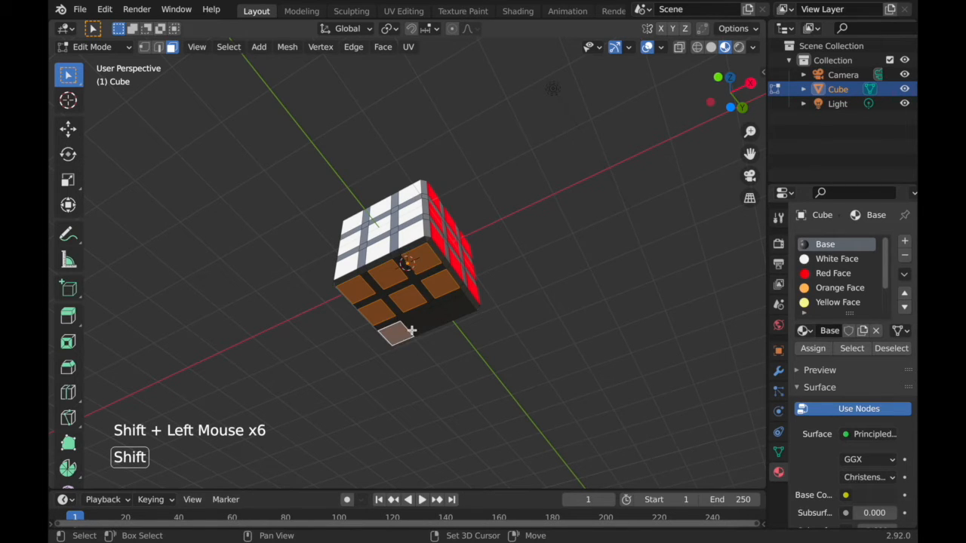
shift+click(420, 327)
shift+click(446, 310)
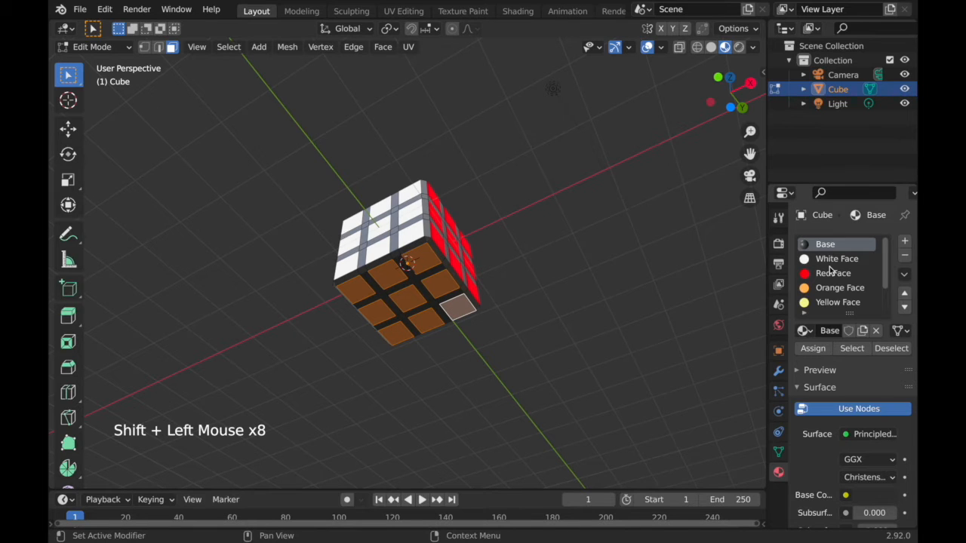
scroll(828, 269, down, 2)
click(826, 305)
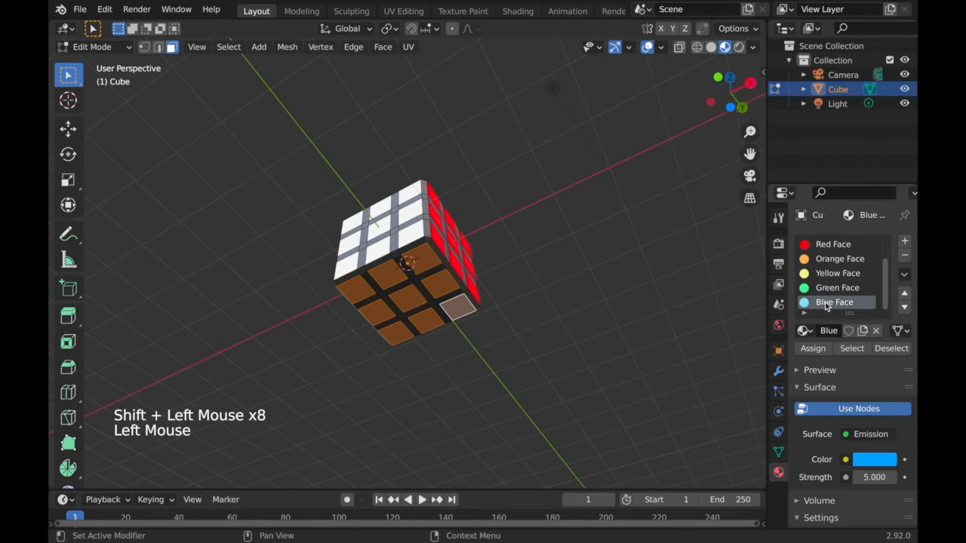
click(807, 348)
click(578, 258)
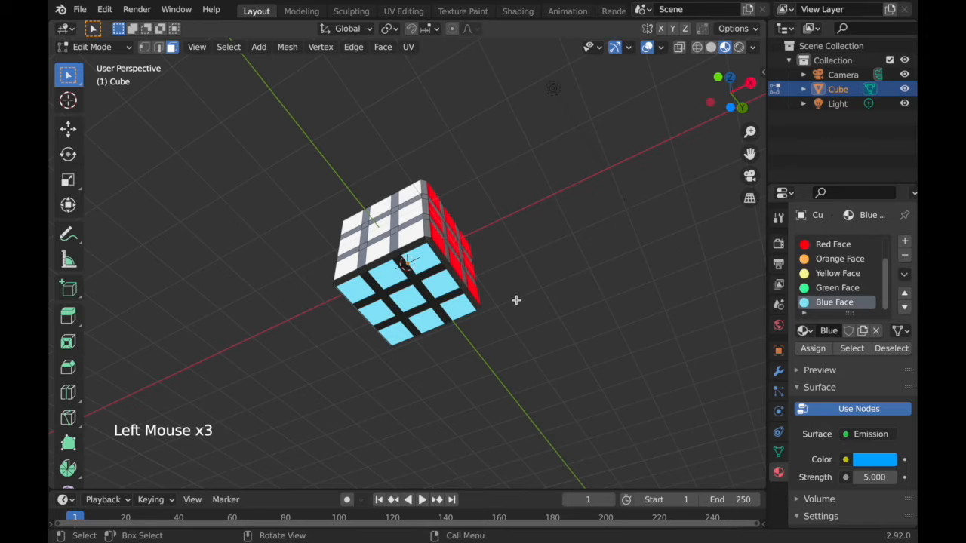
Return to Object Mode, deselect the cube and switch the viewport to rendered shading
middle_drag(426, 290, 424, 287)
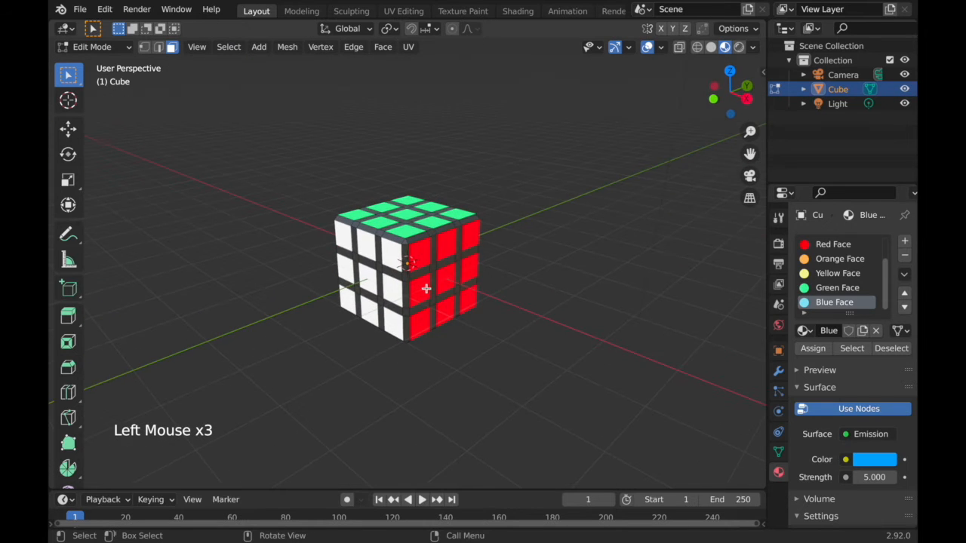
key(Tab)
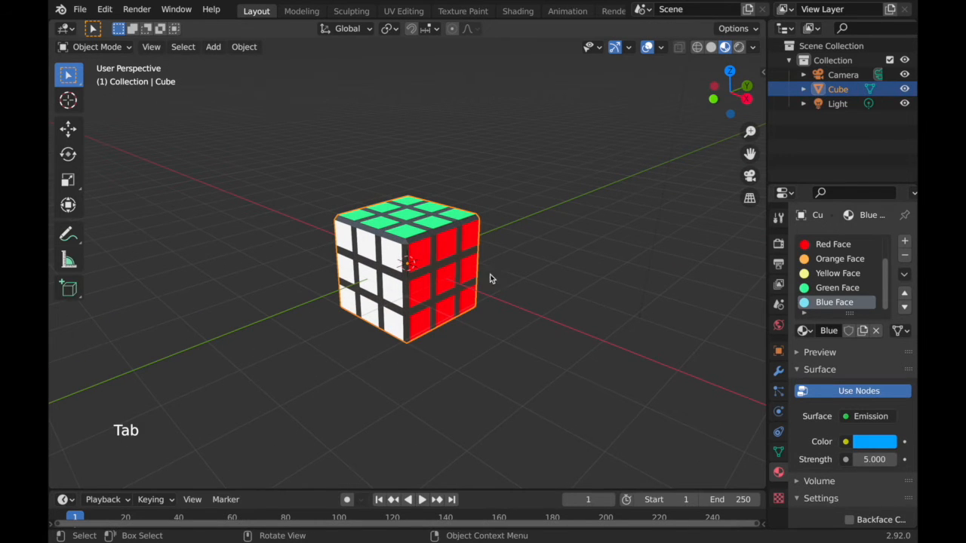
click(501, 272)
scroll(630, 169, down, 2)
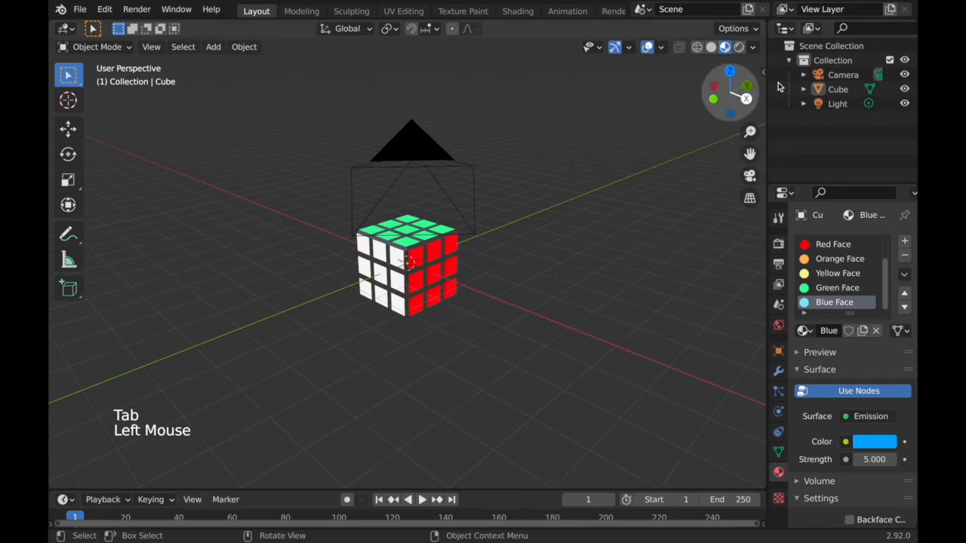
double_click(739, 46)
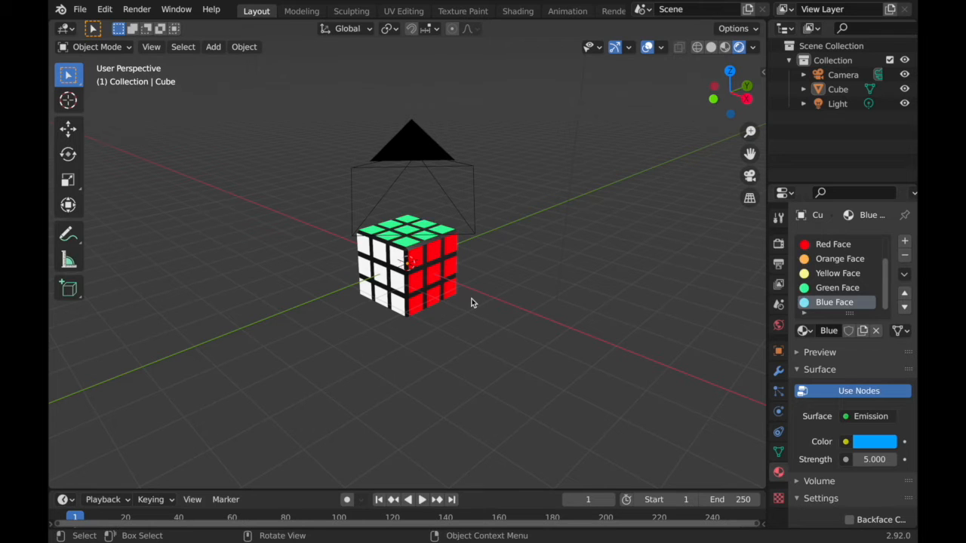
click(778, 371)
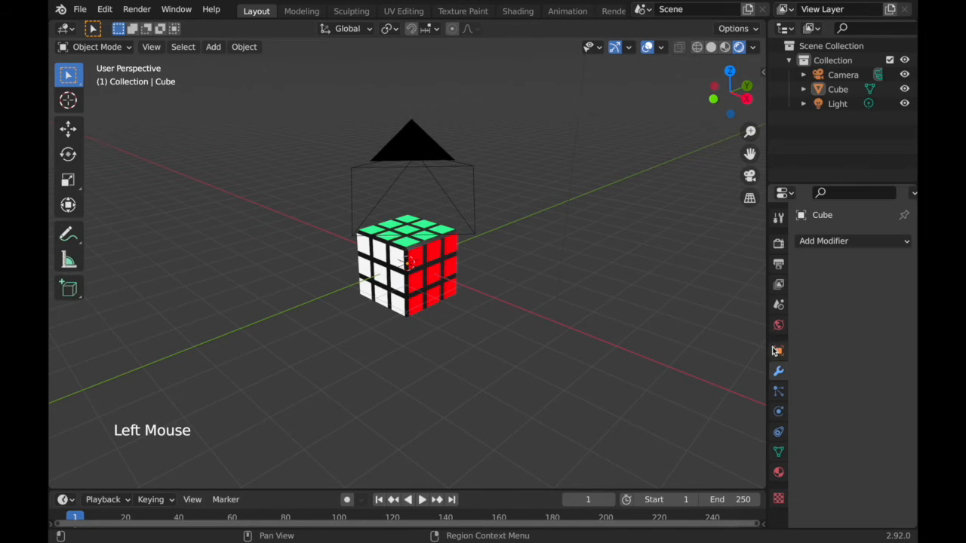
double_click(778, 247)
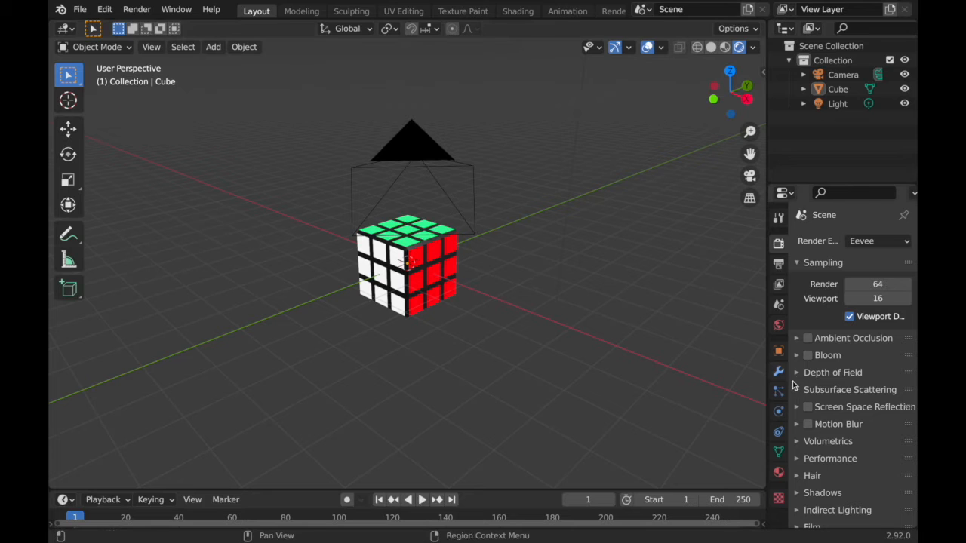
key(super+q)
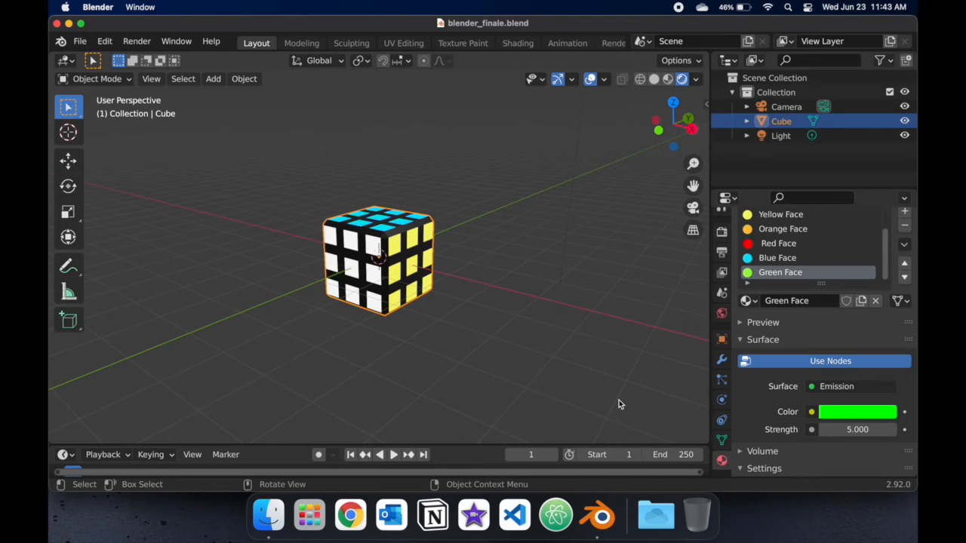
In blender_finale.blend, enable Bloom for the Eevee render engine and deselect the cube
click(722, 361)
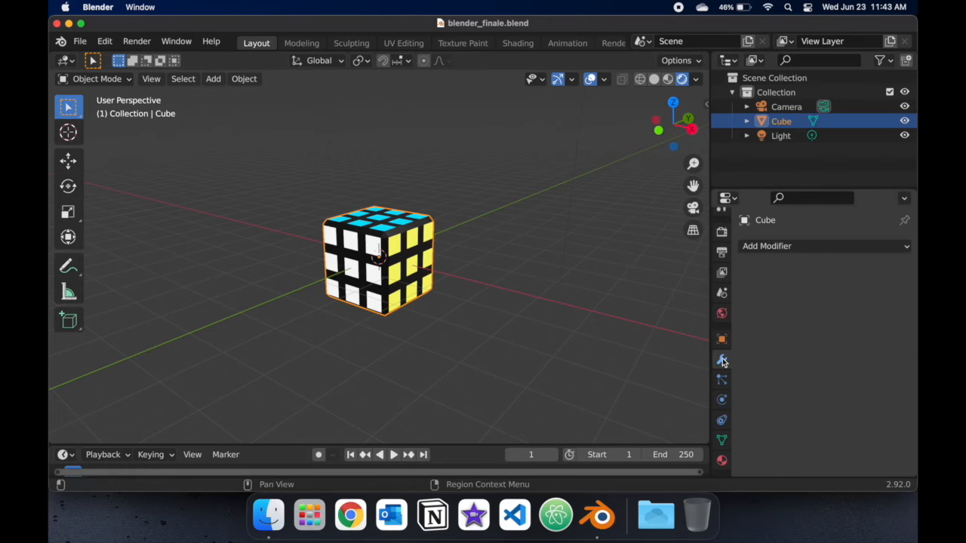
click(721, 232)
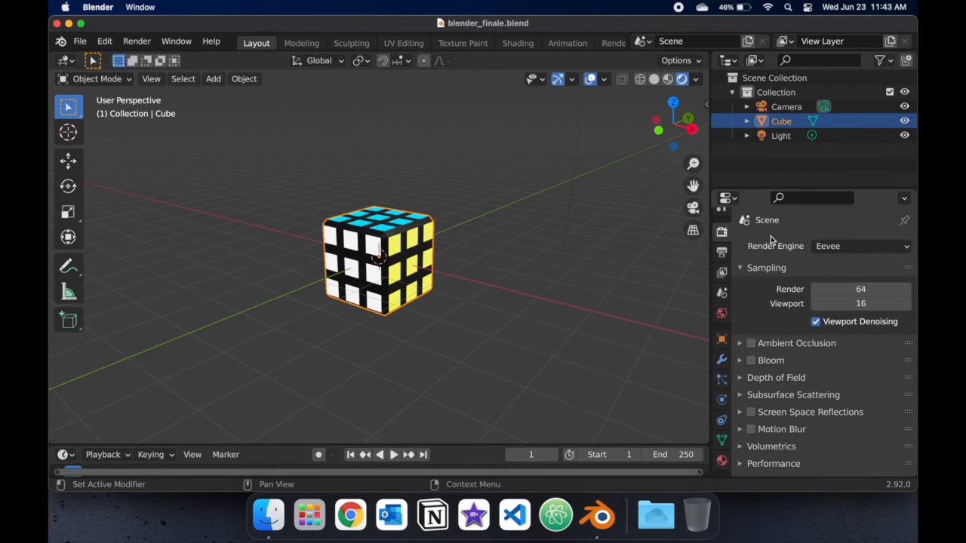
click(751, 361)
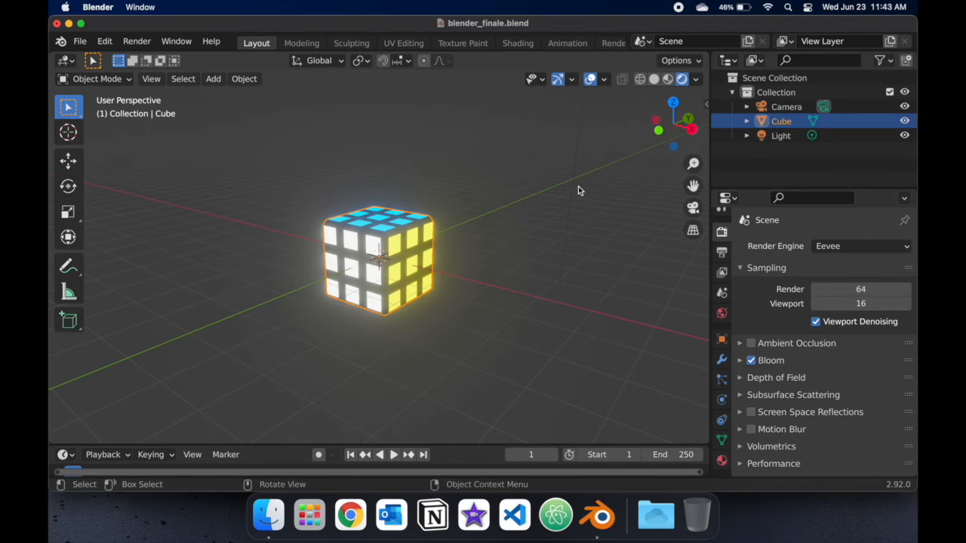
scroll(478, 251, down, 10)
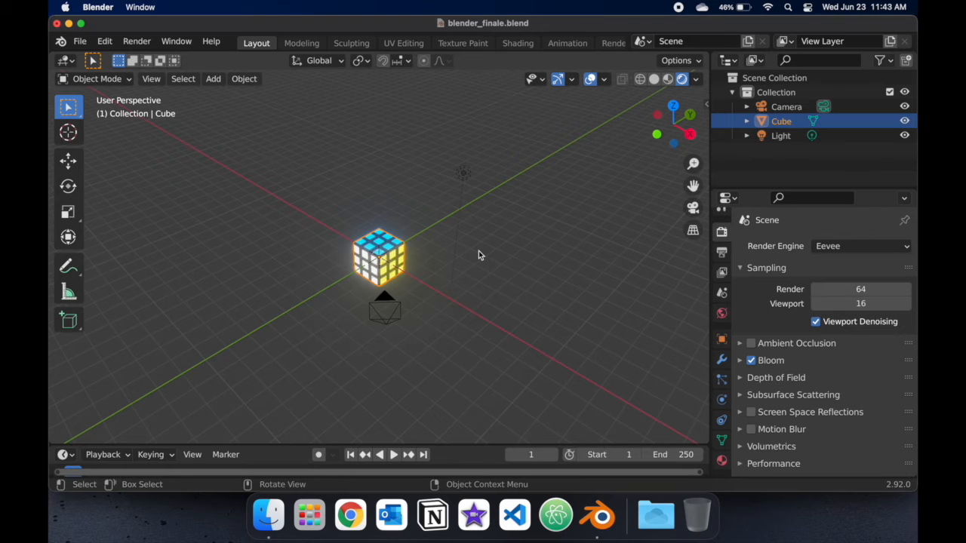
scroll(478, 255, up, 2)
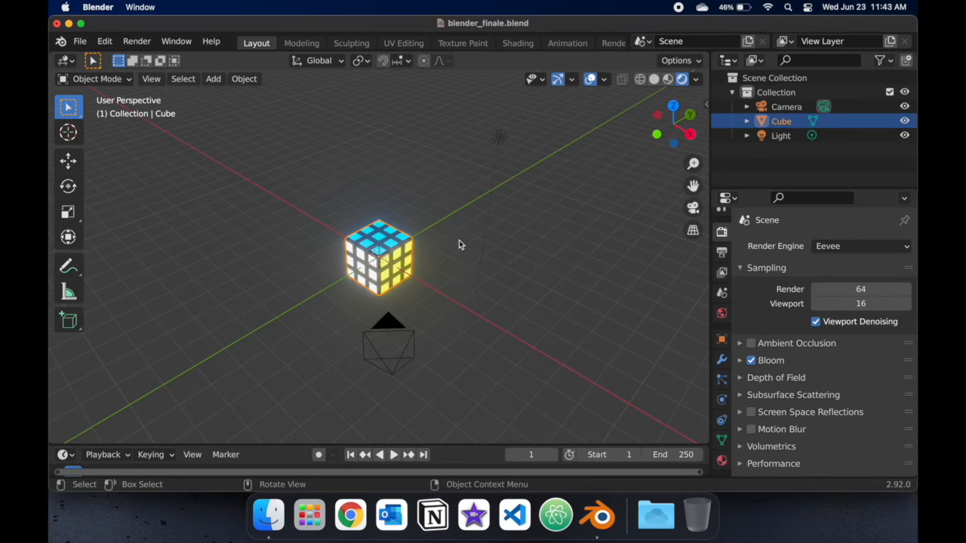
click(458, 244)
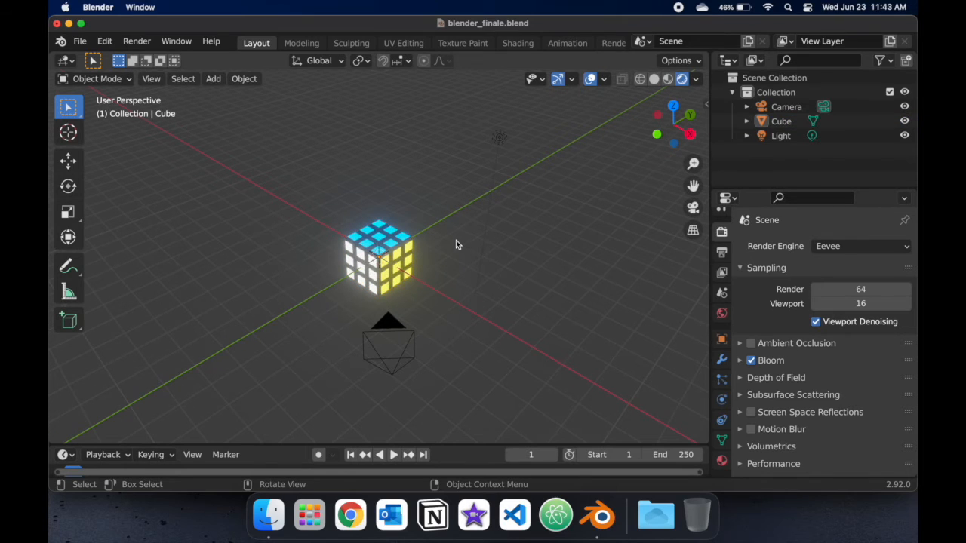
Insert keyframes for the cube's rotation at frame 1 with 0° on all axes, and enlarge the timeline area
click(387, 243)
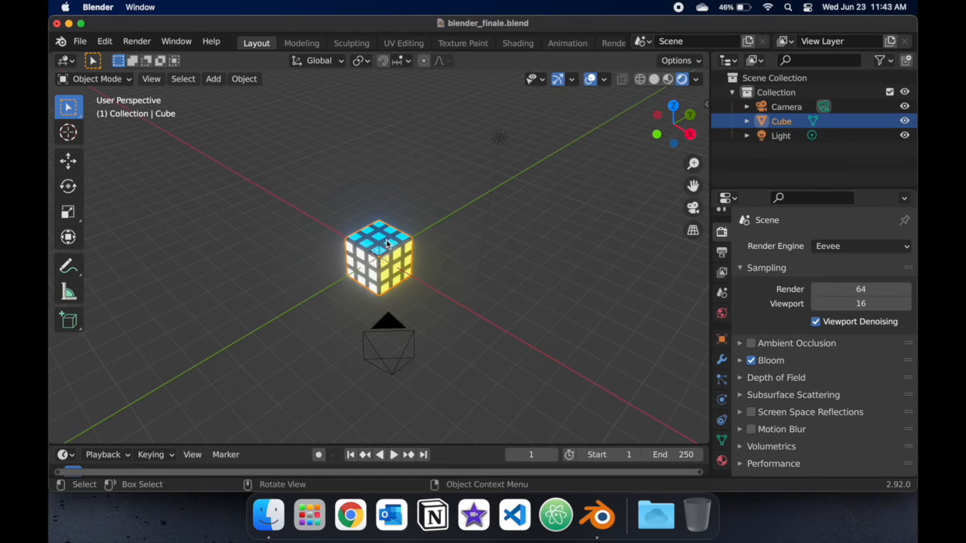
key(n)
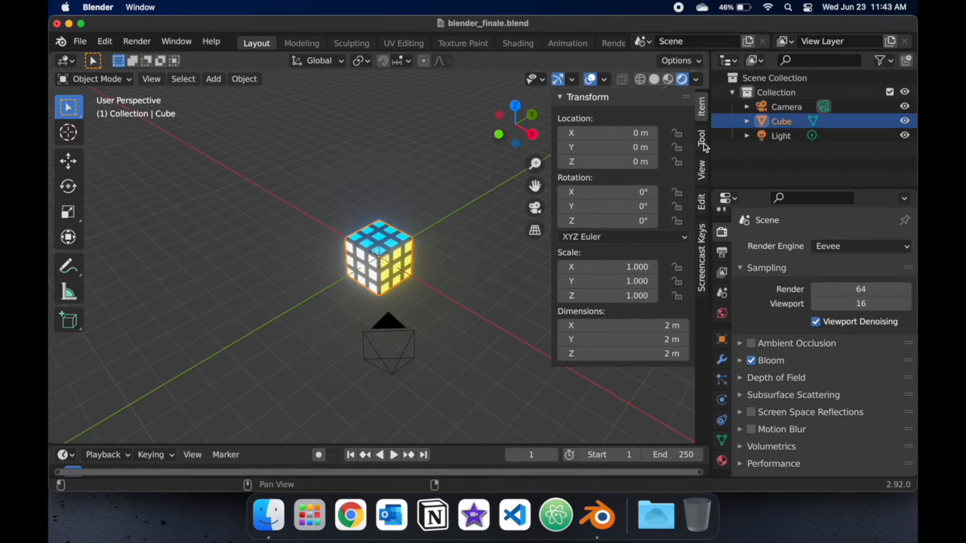
right_click(610, 219)
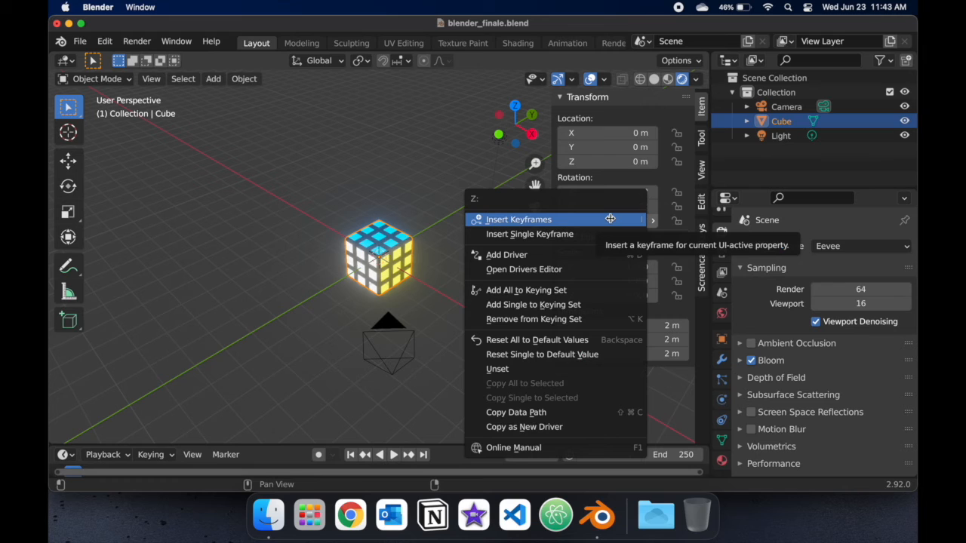
click(568, 222)
drag(310, 441, 308, 360)
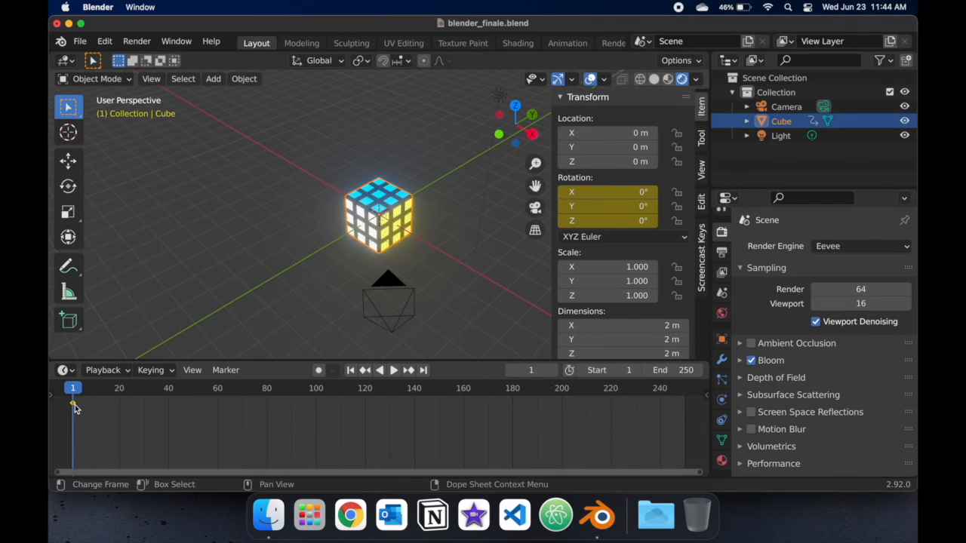
At frame 130, set the cube's Z rotation to 180° and insert keyframes for all channels
click(531, 370)
text(130)
key(Return)
click(613, 221)
text(18)
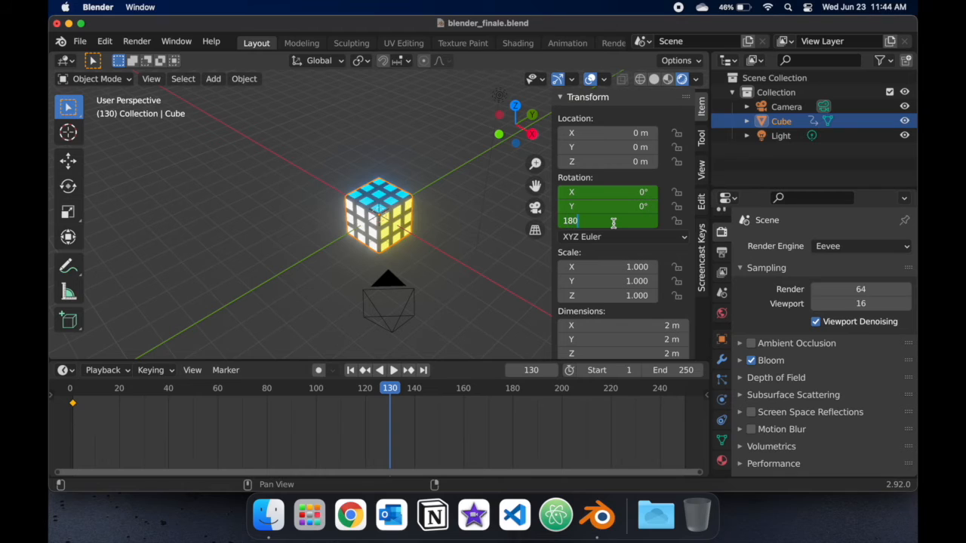
text(0)
key(Return)
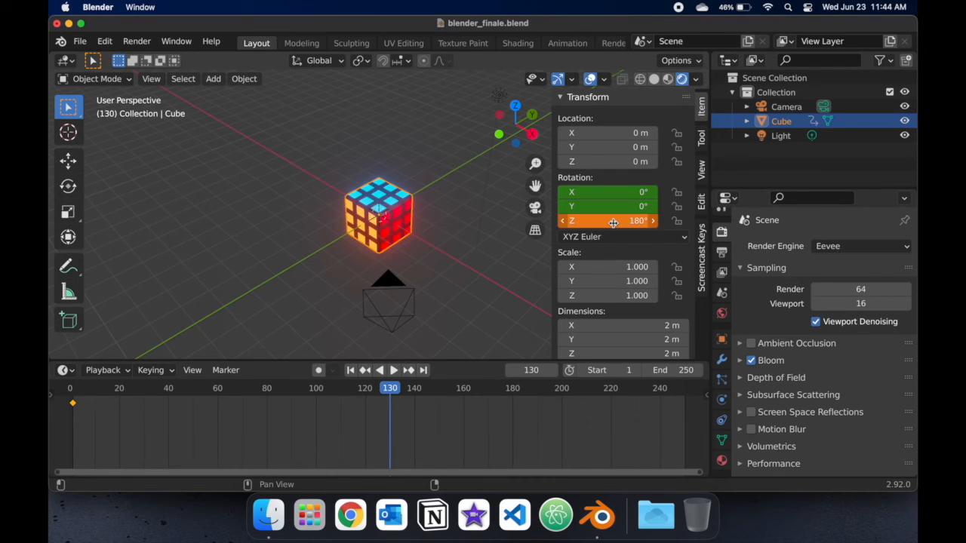
key(i)
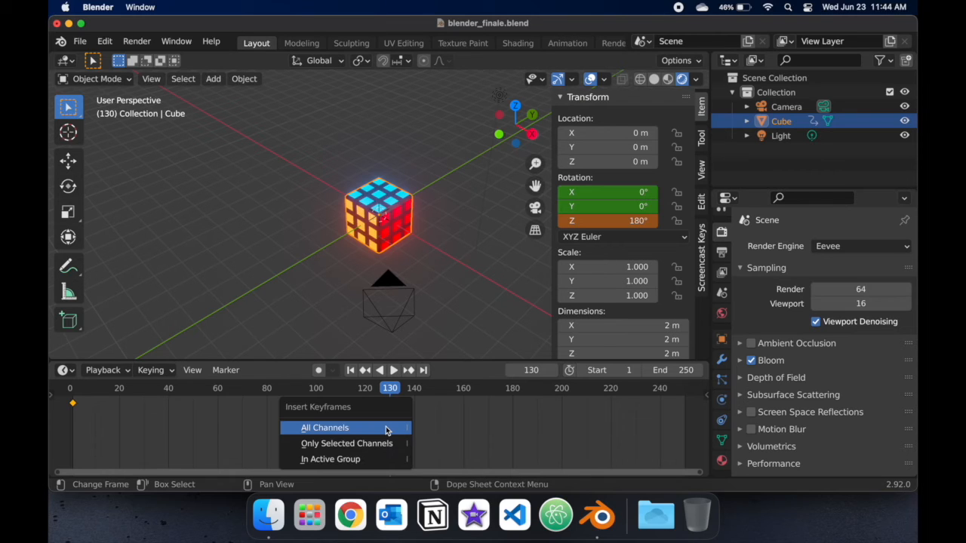
click(386, 427)
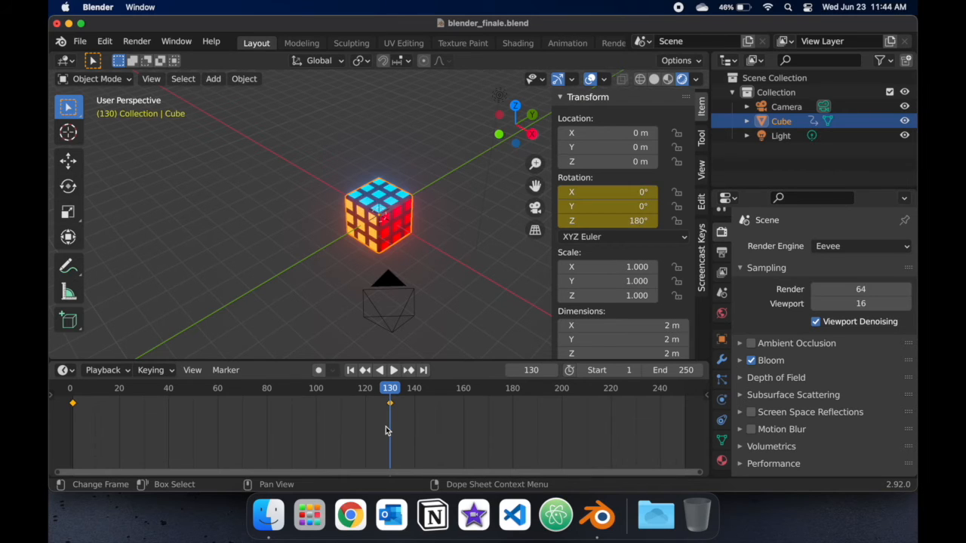
At frame 250, set the cube's Z rotation to 360° and insert keyframes for its rotation
click(423, 371)
click(616, 220)
text(360)
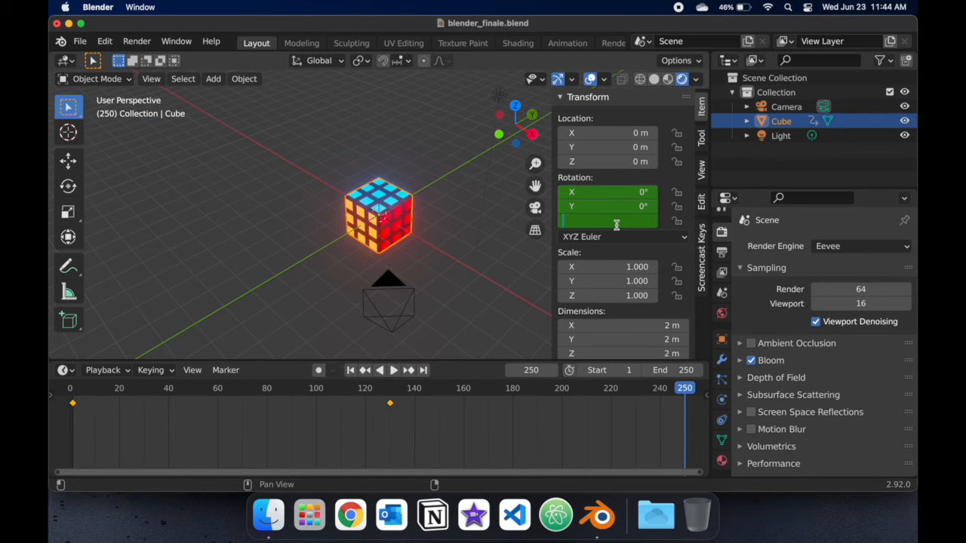
key(Return)
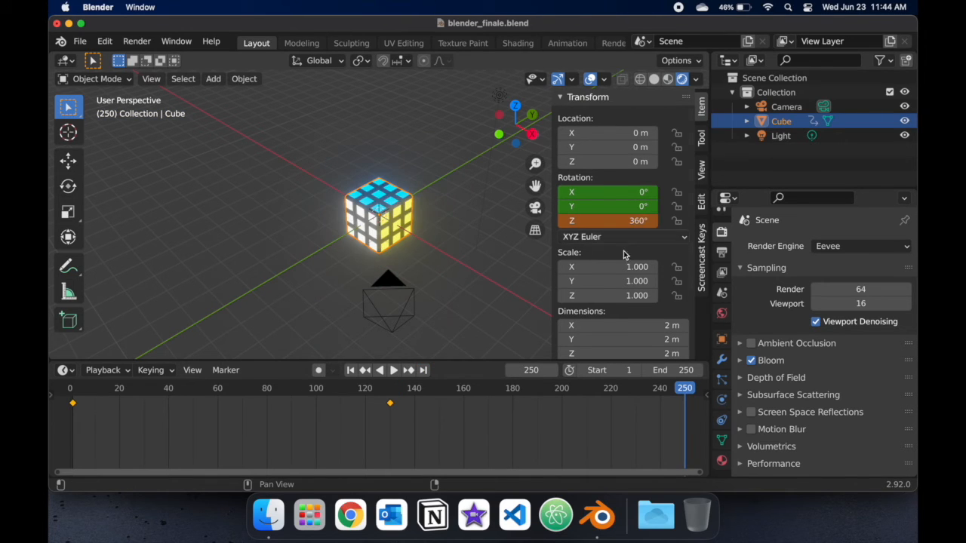
key(i)
click(678, 411)
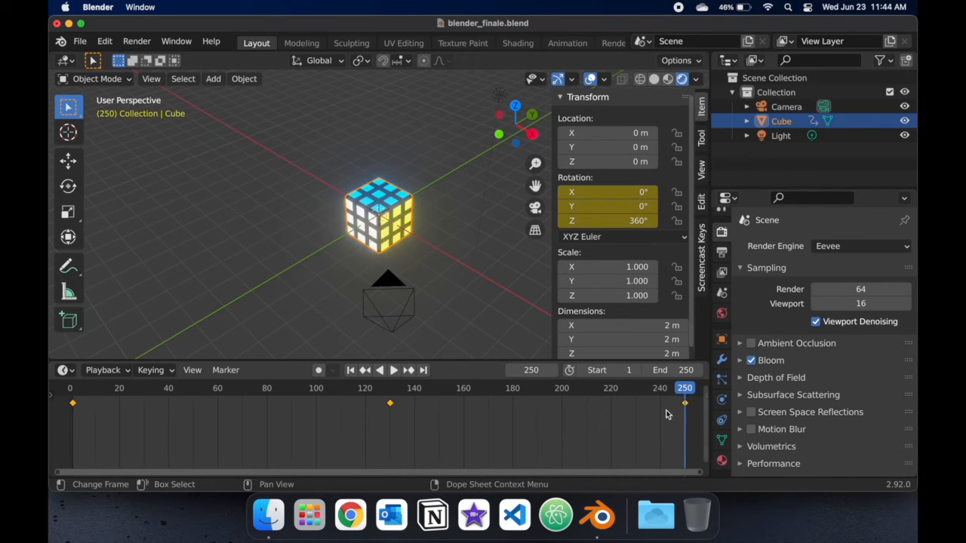
Play the cube's rotation animation from frame 1, stop it and return to the first frame
click(351, 370)
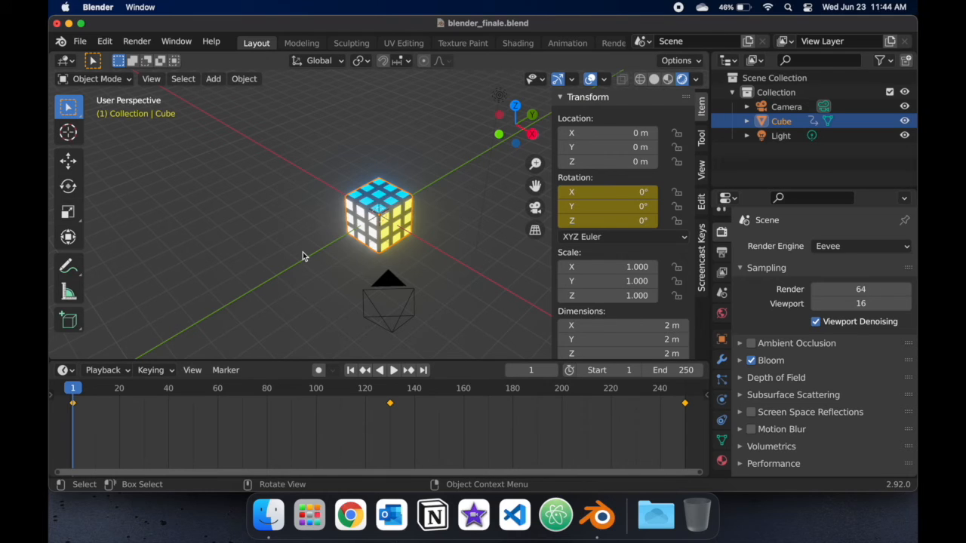
click(393, 373)
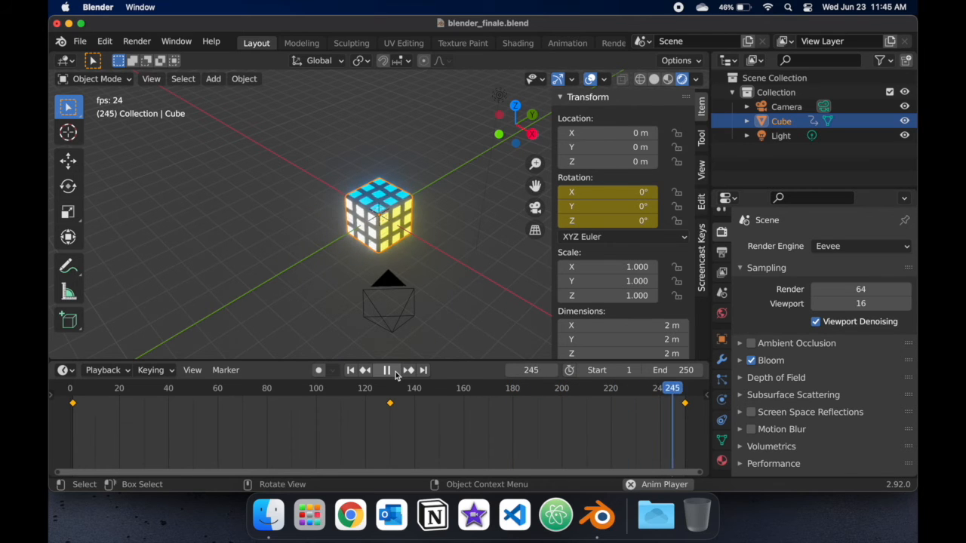
click(386, 371)
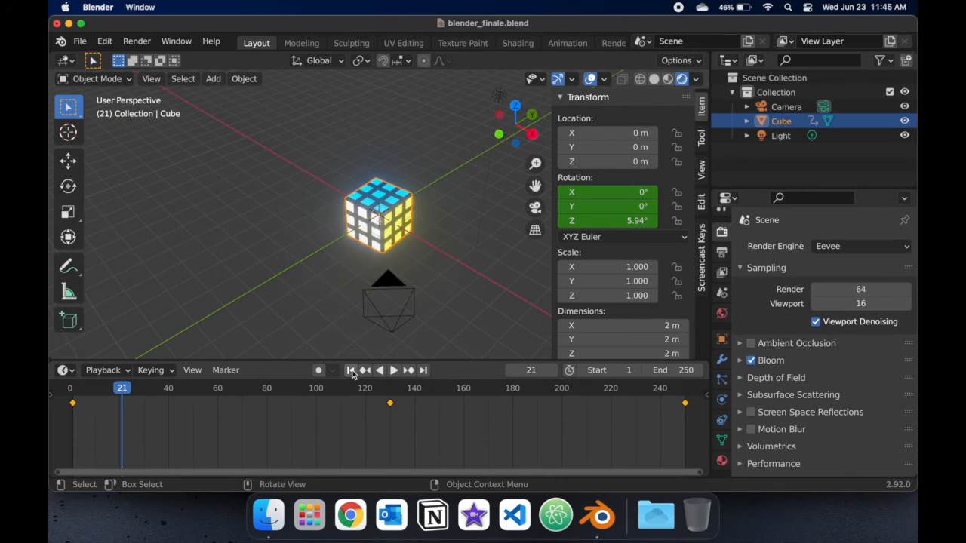
click(351, 370)
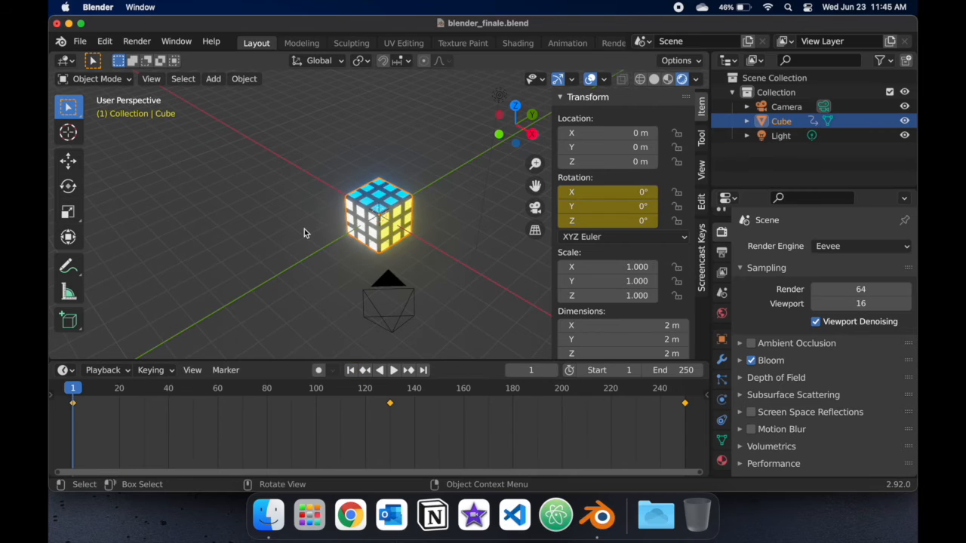
Save blender_finale.blend and briefly check the scene through the camera
key(ctrl)
key(ctrl+s)
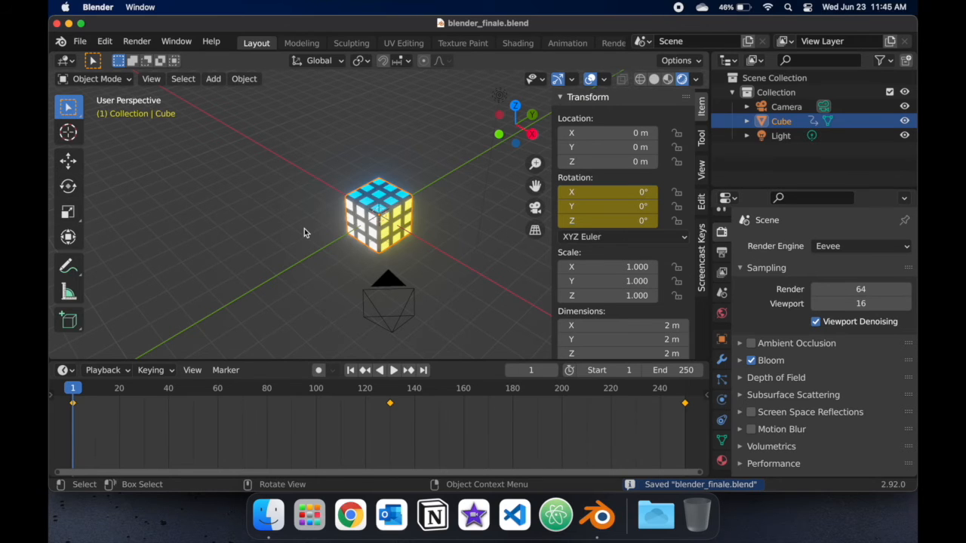
key(KP_0)
key(KP_0)
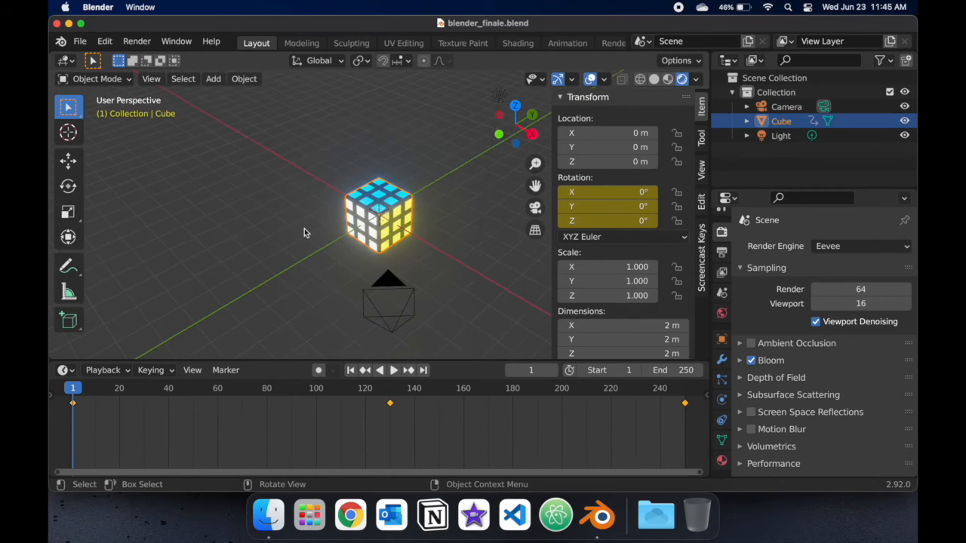
Add a plane mesh as a floor under the cube and scale it up by about 17.5
click(304, 232)
key(shift+a)
mouse_move(310, 203)
click(395, 205)
key(s)
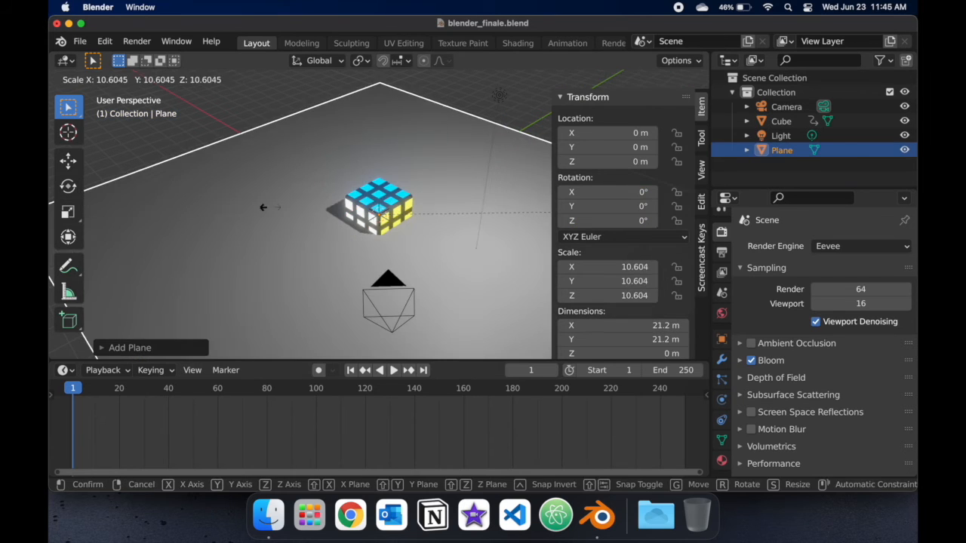
key(Return)
Raise the cube along the Z axis until it sits clear above the plane
click(384, 215)
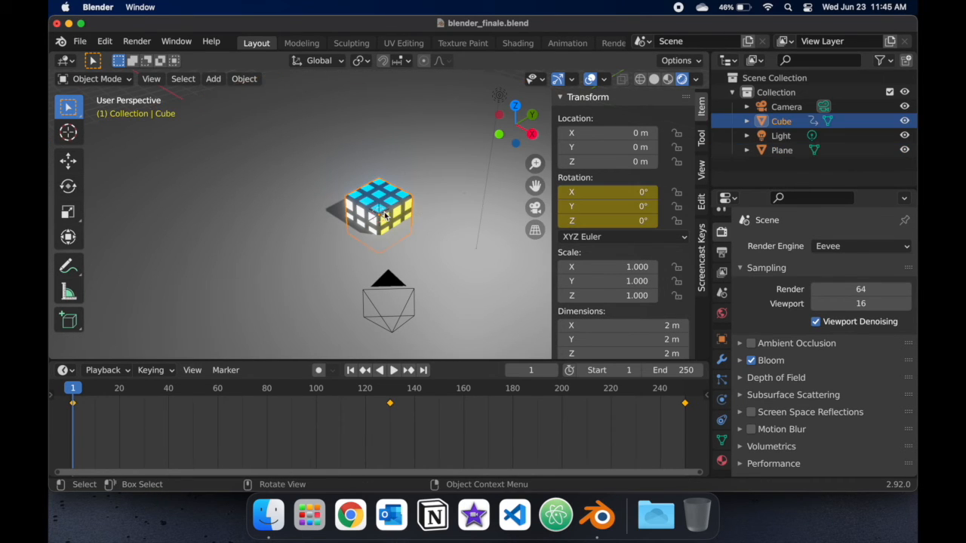
key(g)
key(z)
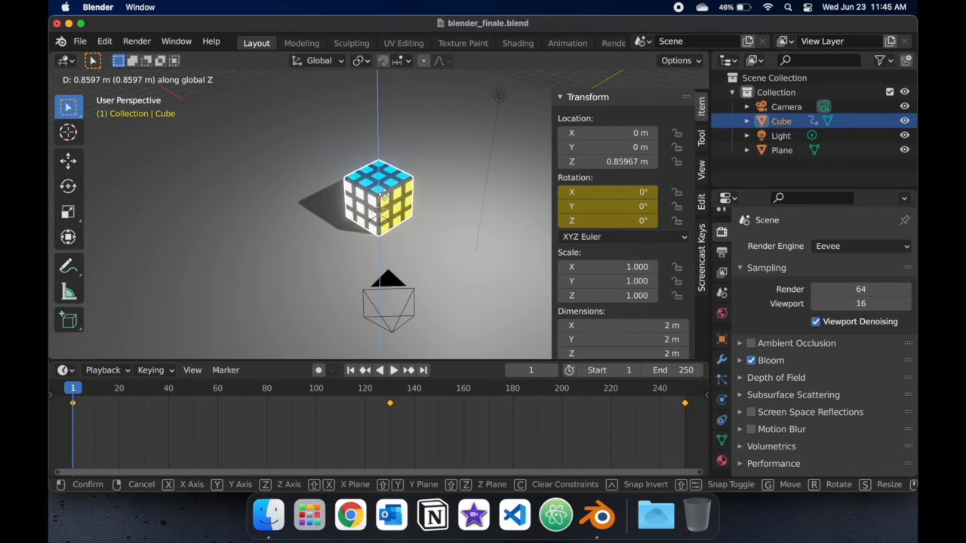
click(430, 186)
click(430, 187)
Lock the camera to the view and reframe it farther back, facing the cube's white side from slightly above
key(KP_0)
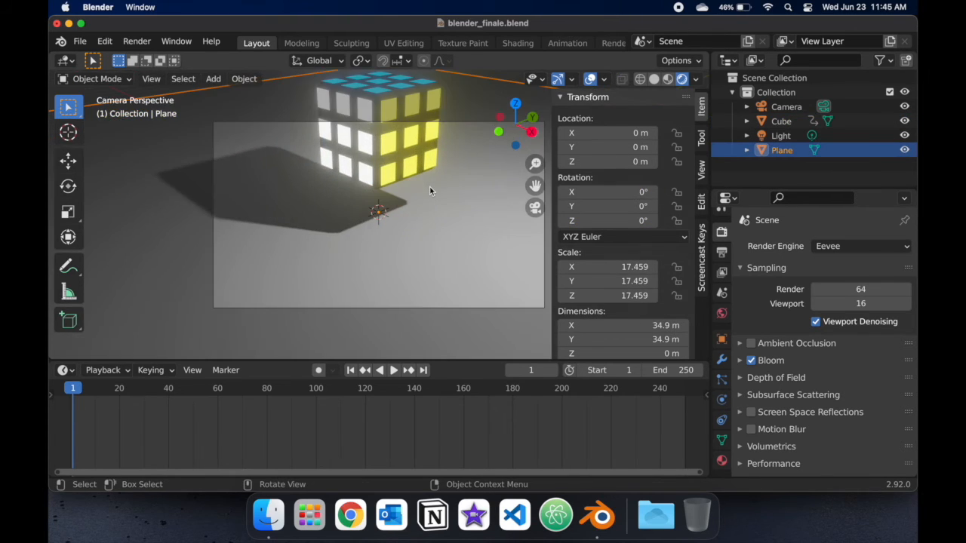
click(703, 204)
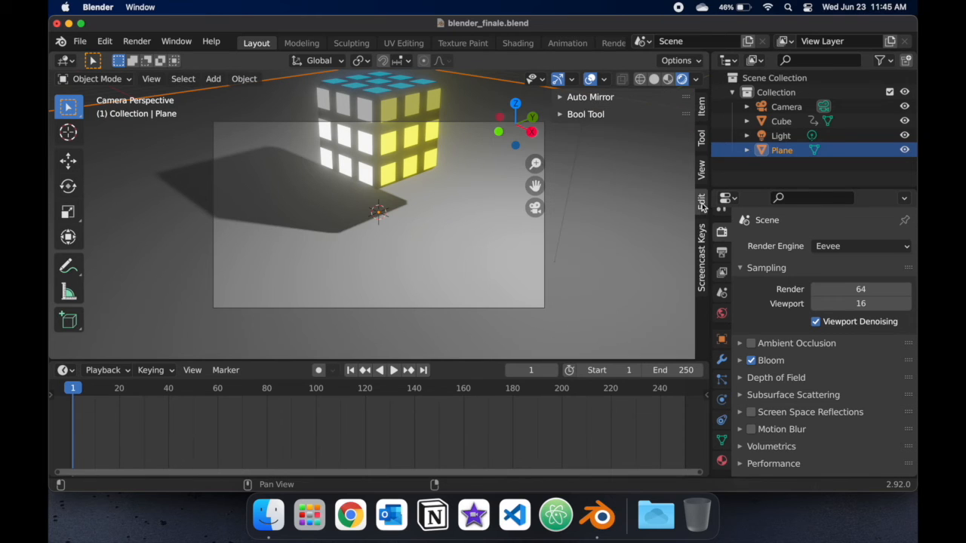
click(700, 138)
click(701, 169)
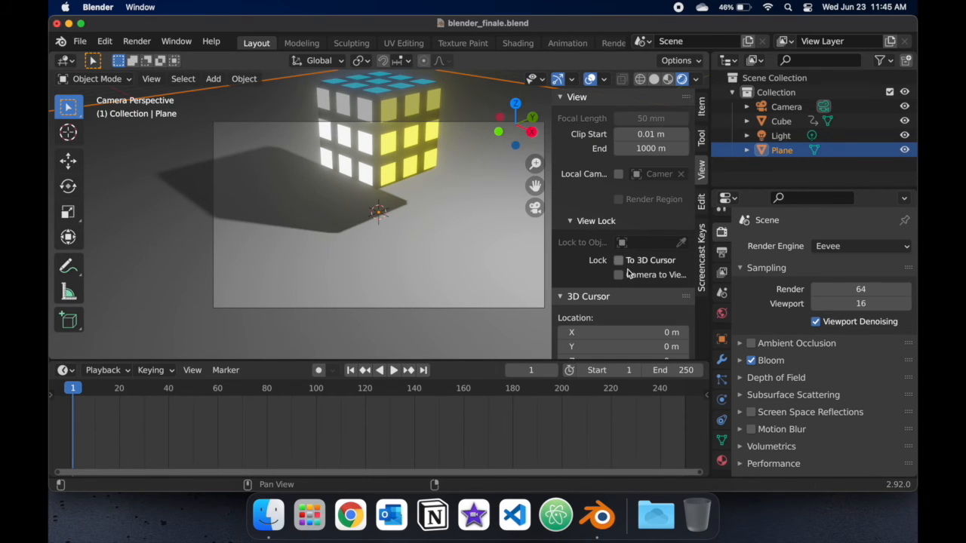
scroll(322, 219, down, 5)
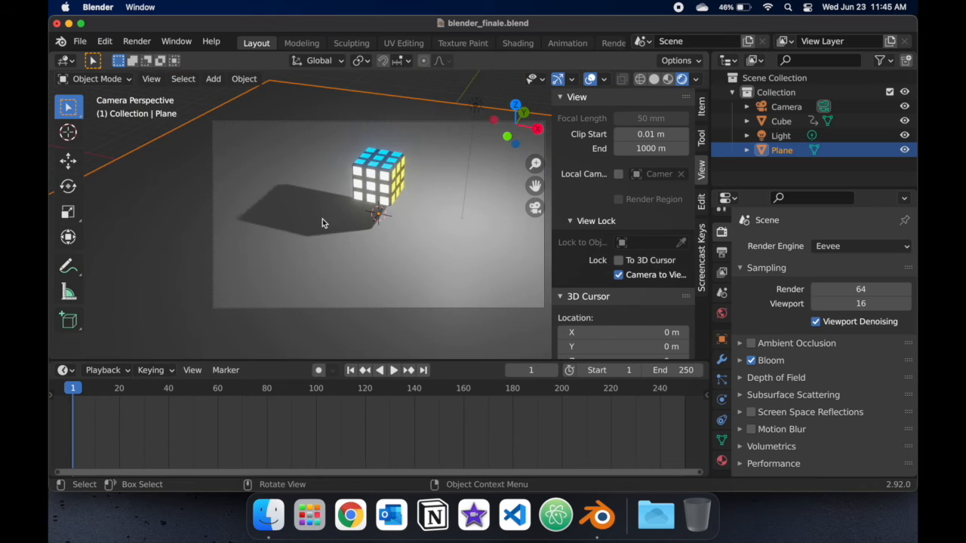
scroll(322, 219, up, 8)
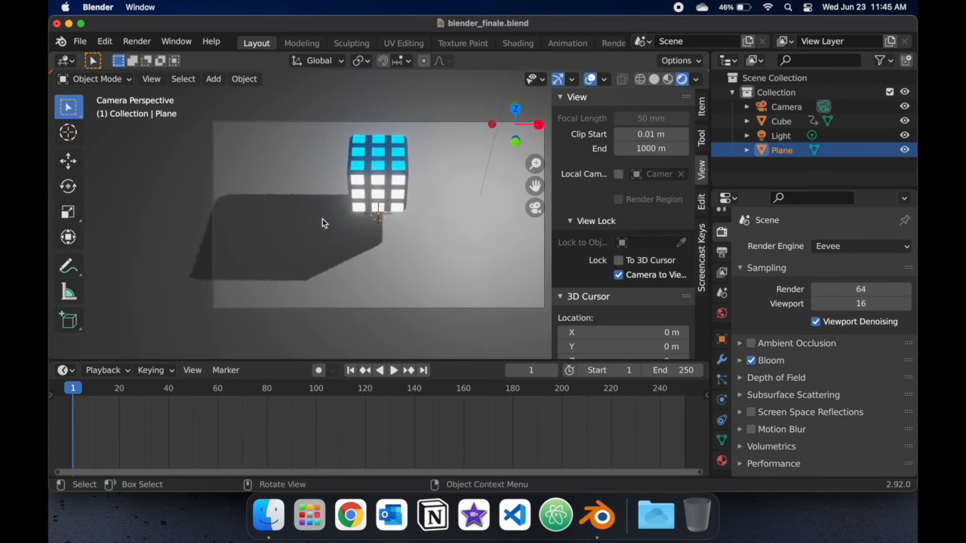
scroll(322, 219, left, 5)
scroll(322, 222, right, 6)
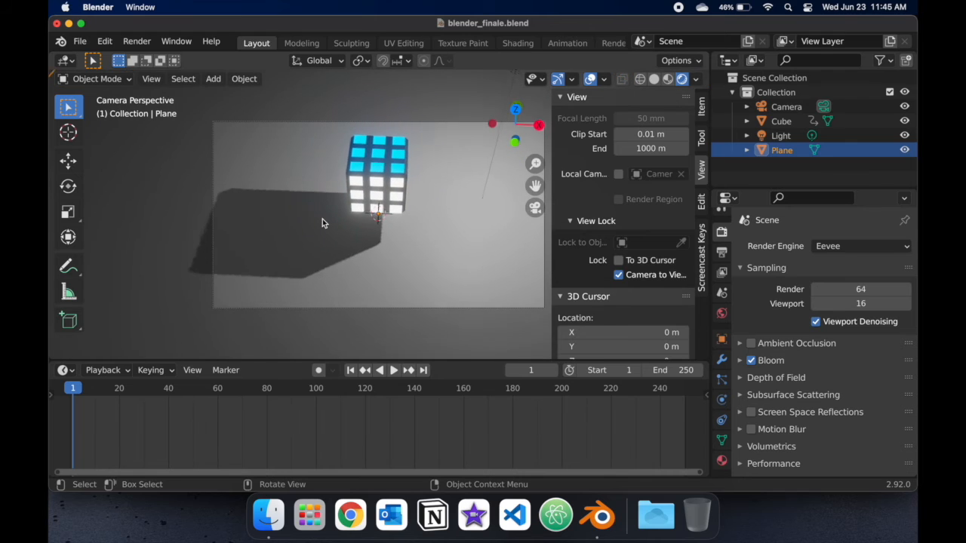
scroll(322, 222, right, 2)
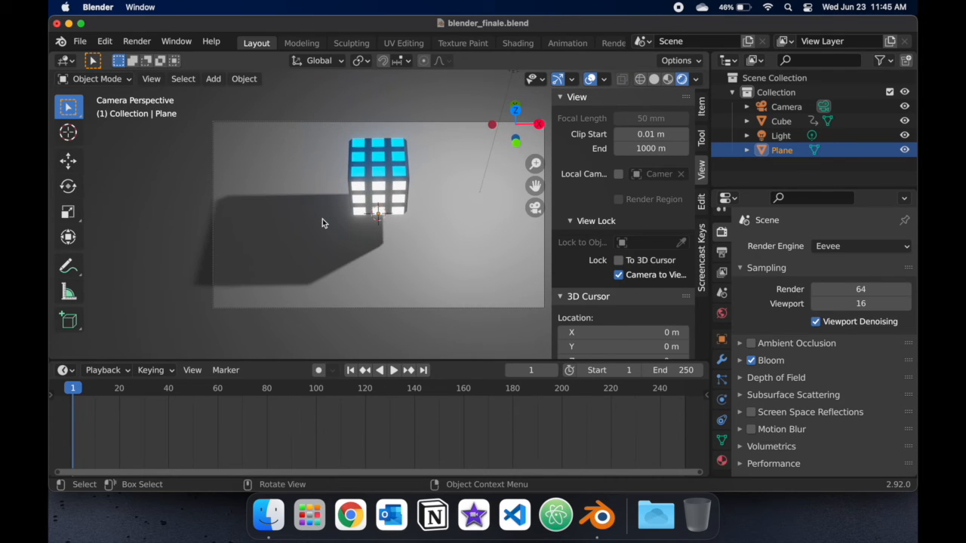
In top view, move the light farther from the cube on its +X side, nearly in line with the X axis
key(KP_0)
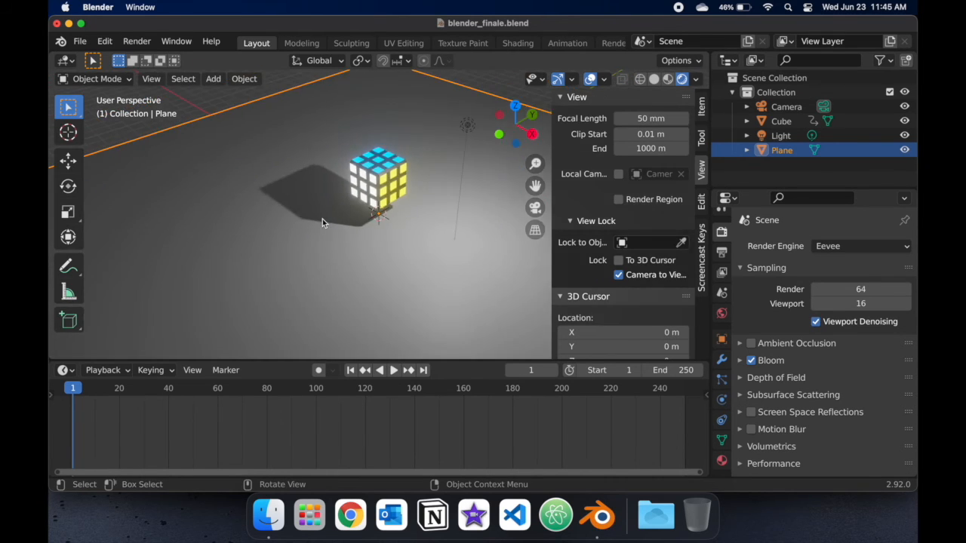
scroll(322, 219, down, 4)
click(414, 180)
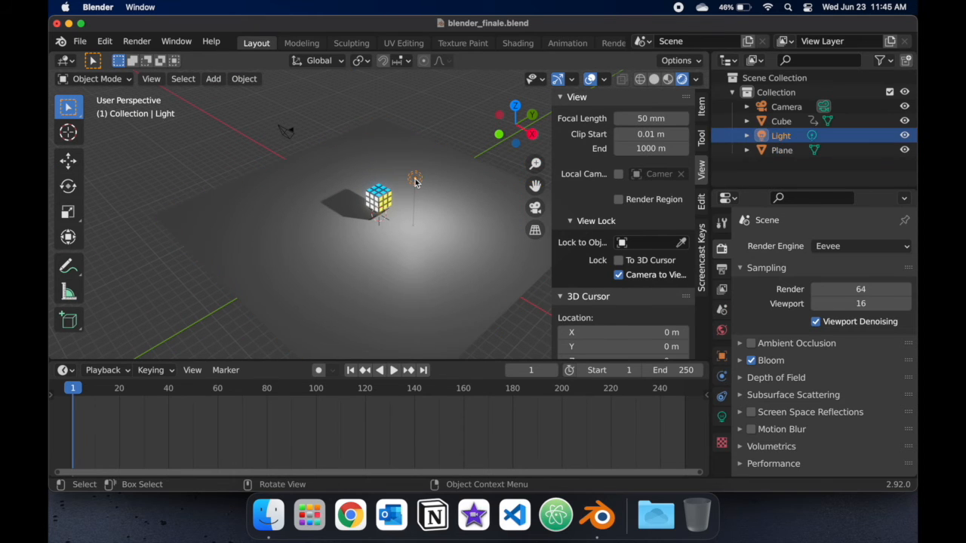
key(KP_7)
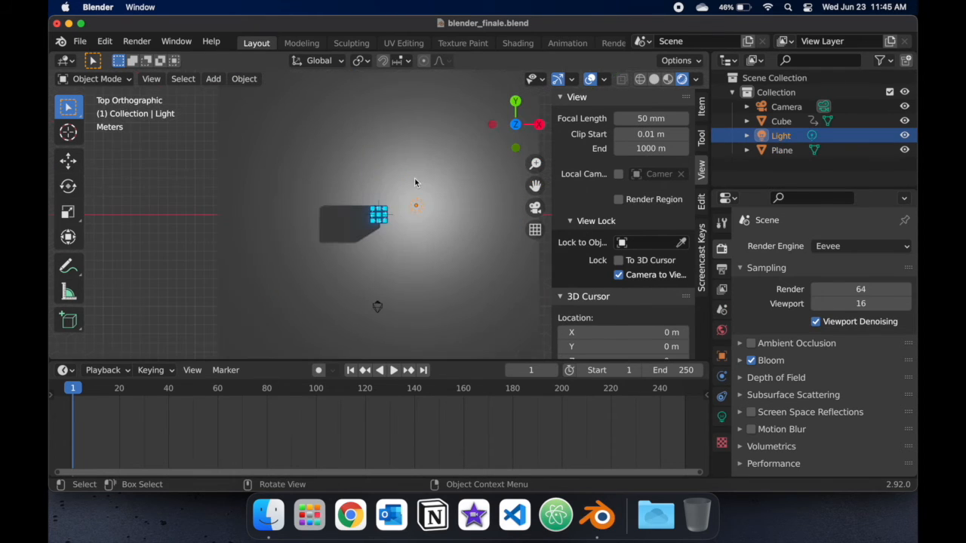
key(g)
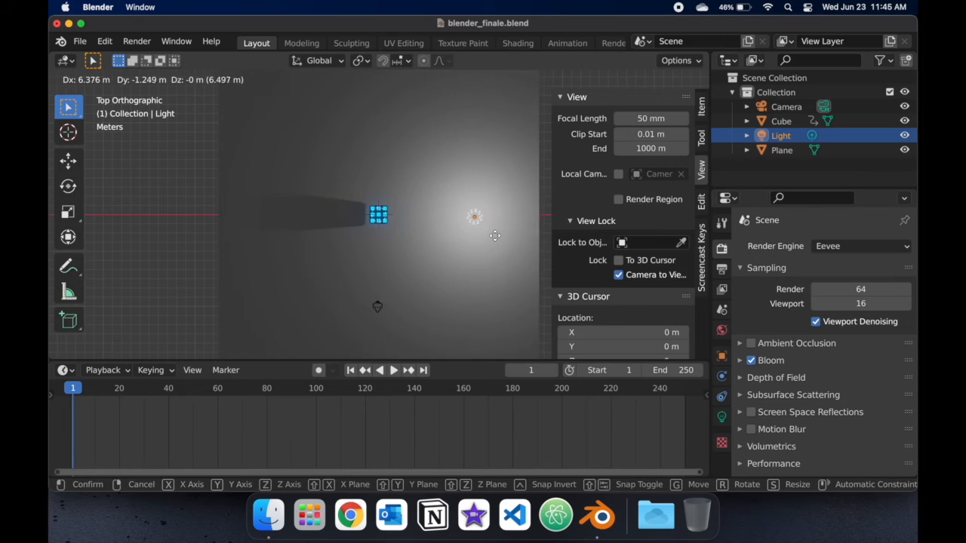
click(475, 234)
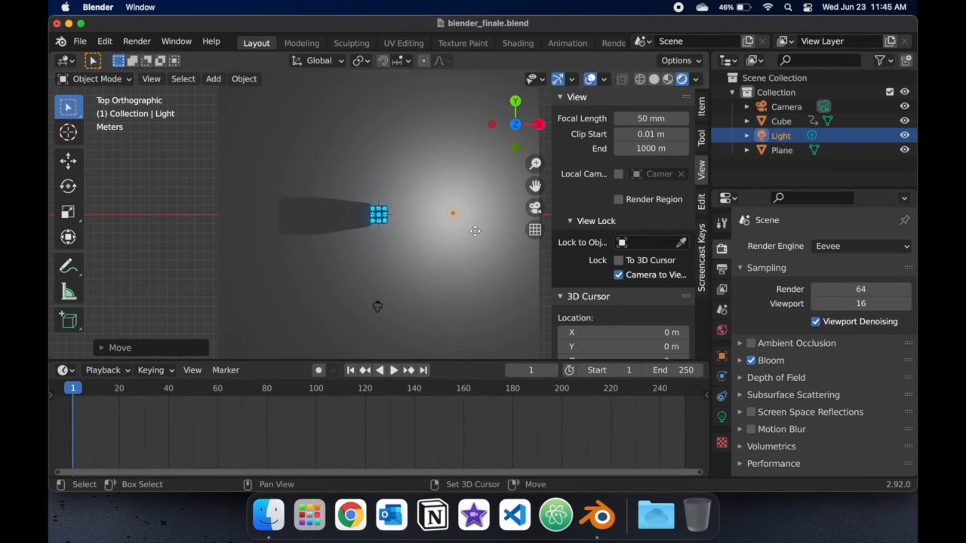
Duplicate the light twice, placing one copy beyond the cube along +Y and one toward −X and −Y, and check the camera view
key(shift+d)
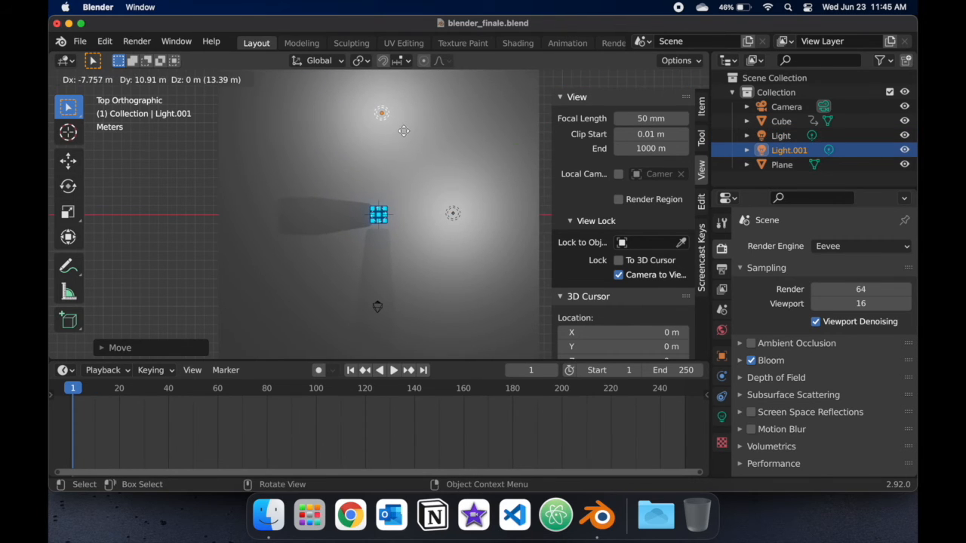
click(406, 130)
key(shift+d)
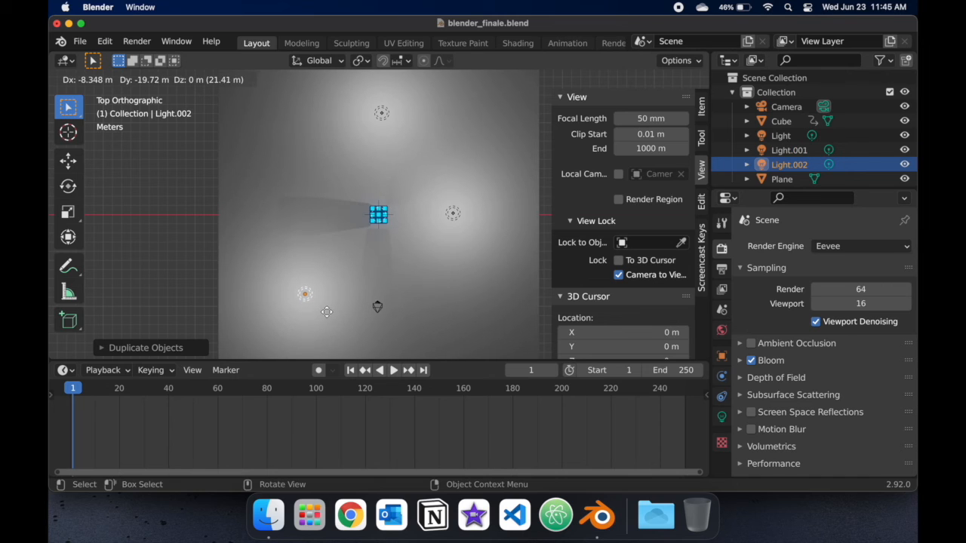
click(326, 310)
click(166, 228)
key(KP_0)
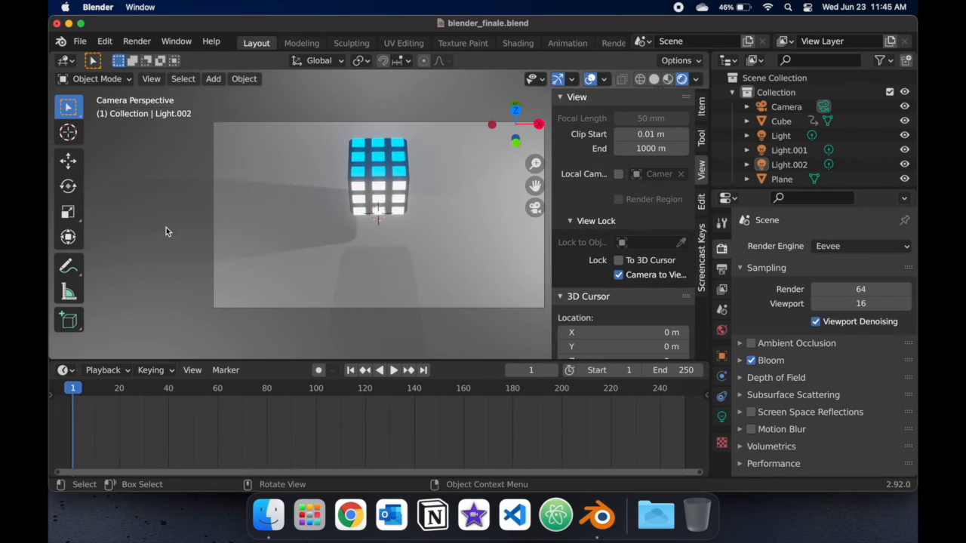
key(KP_0)
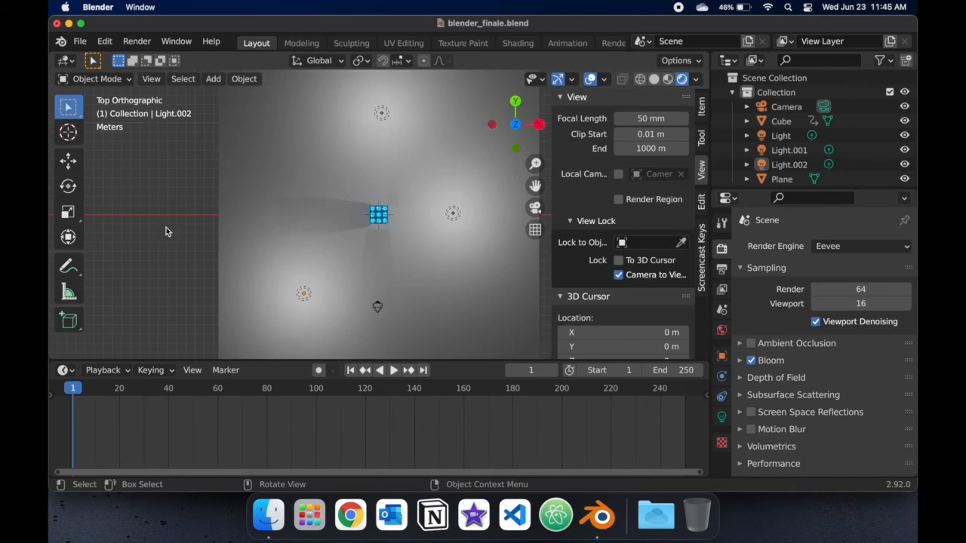
Give the plane a new material with a bright pink base color
click(276, 214)
scroll(721, 434, down, 2)
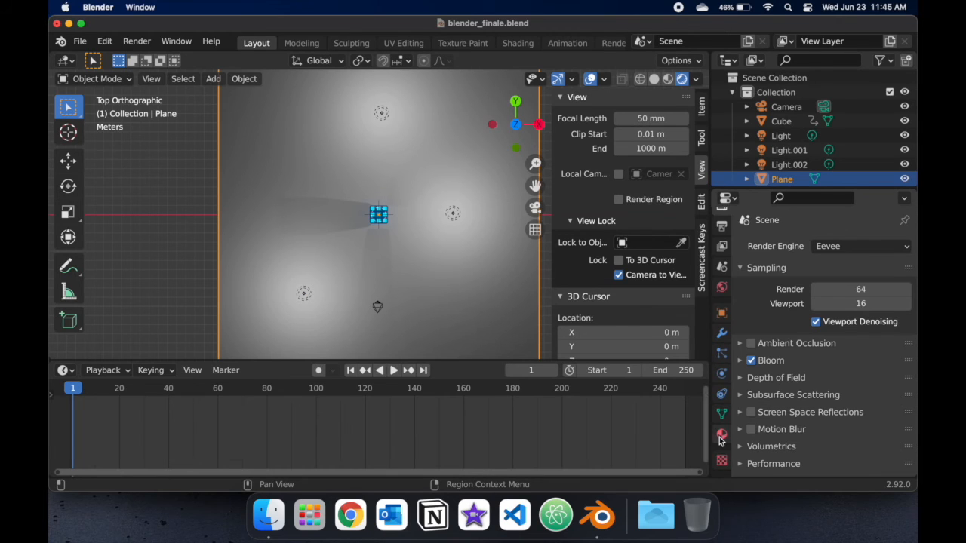
click(721, 433)
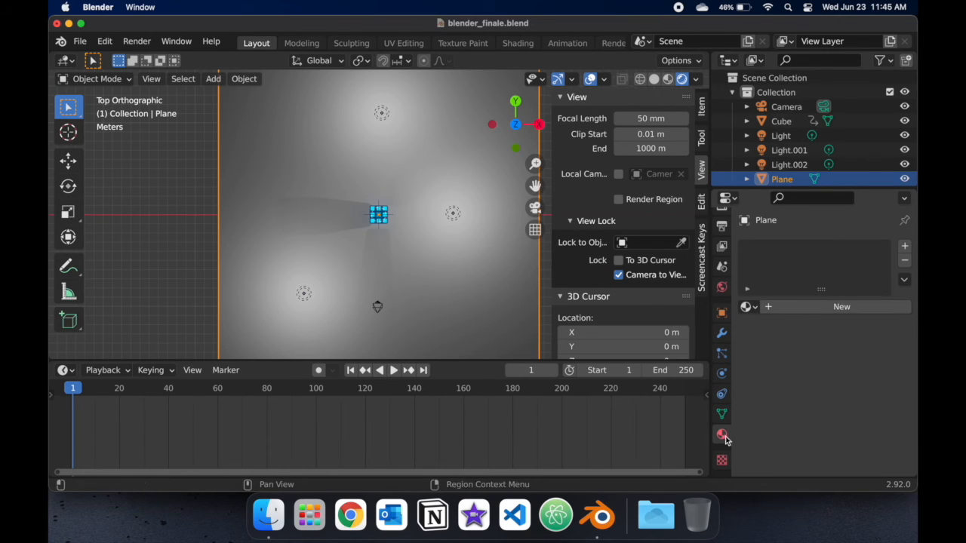
click(798, 309)
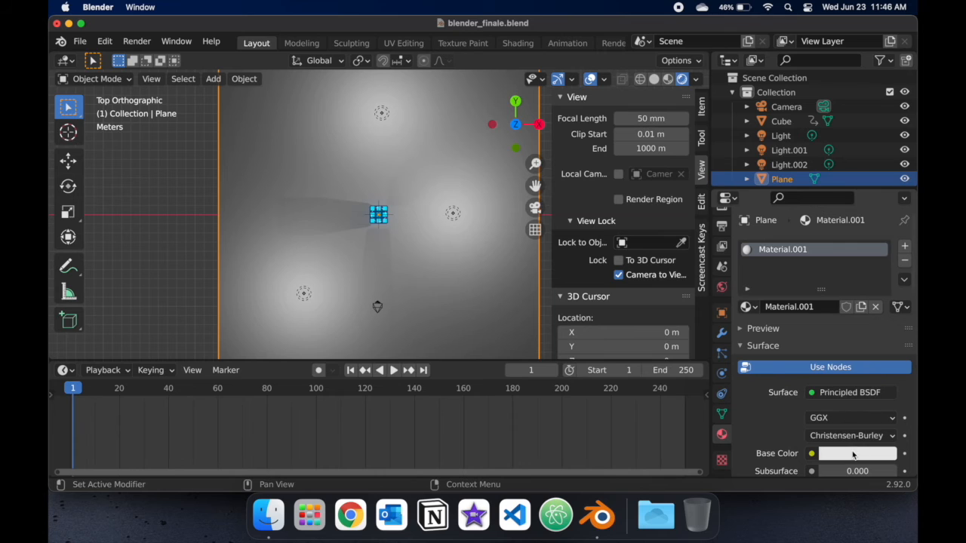
click(853, 454)
drag(820, 298, 847, 317)
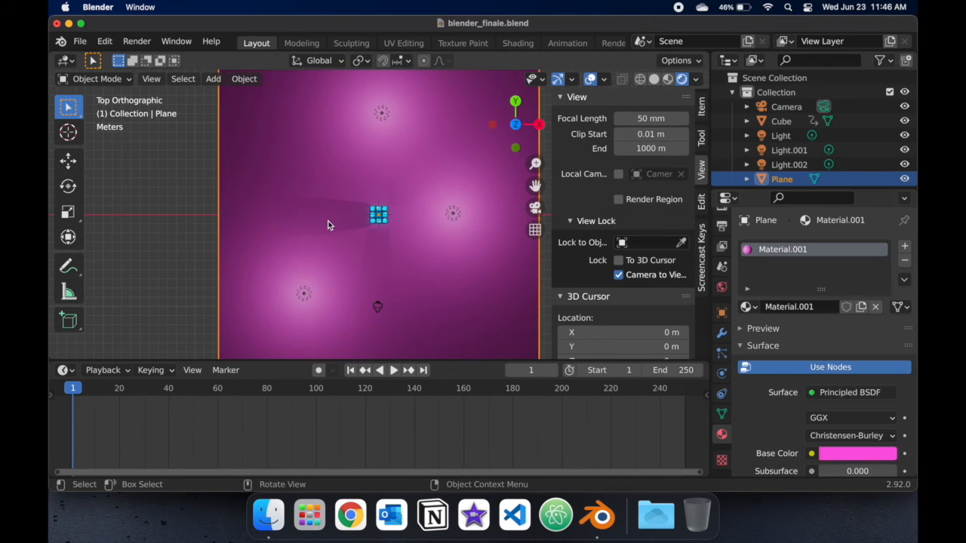
Save blender_finale.blend and play the animation in camera view
key(super+s)
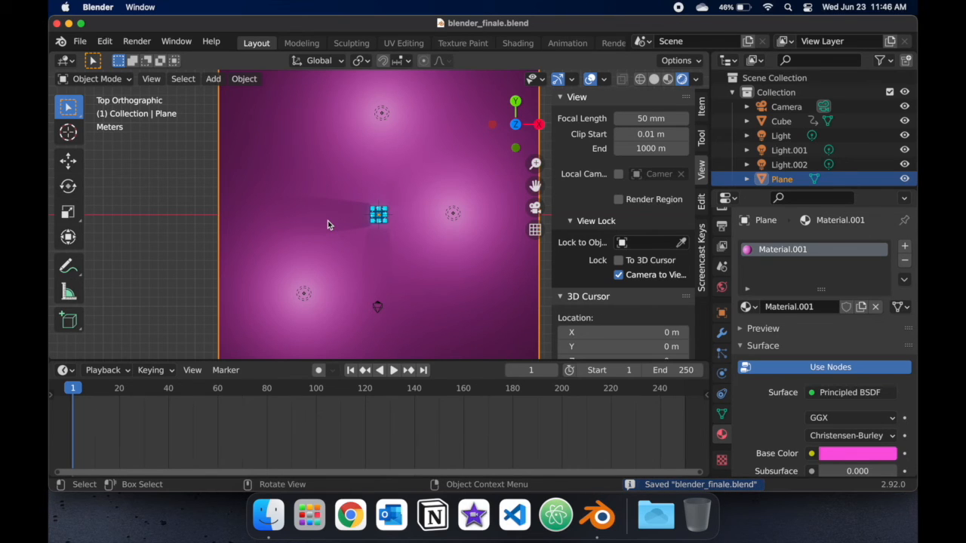
key(KP_0)
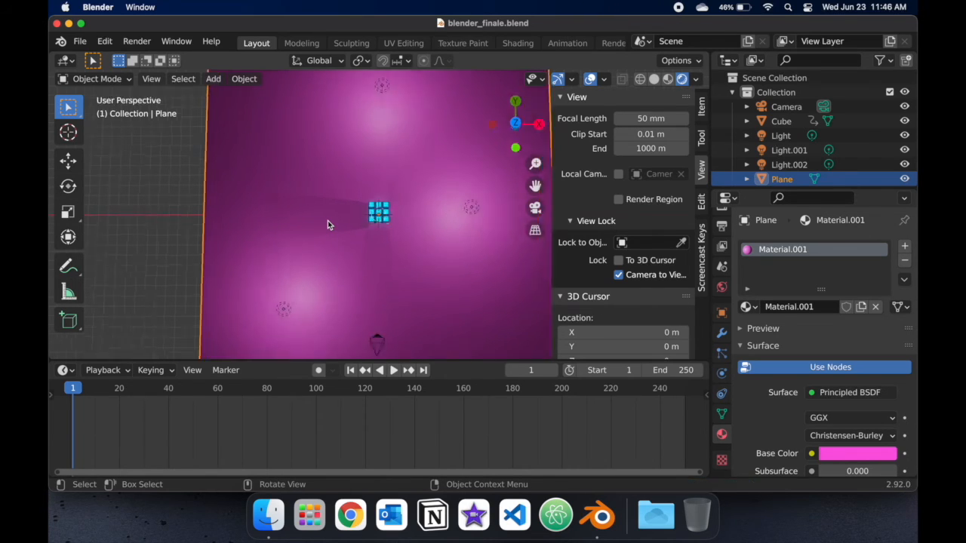
key(space)
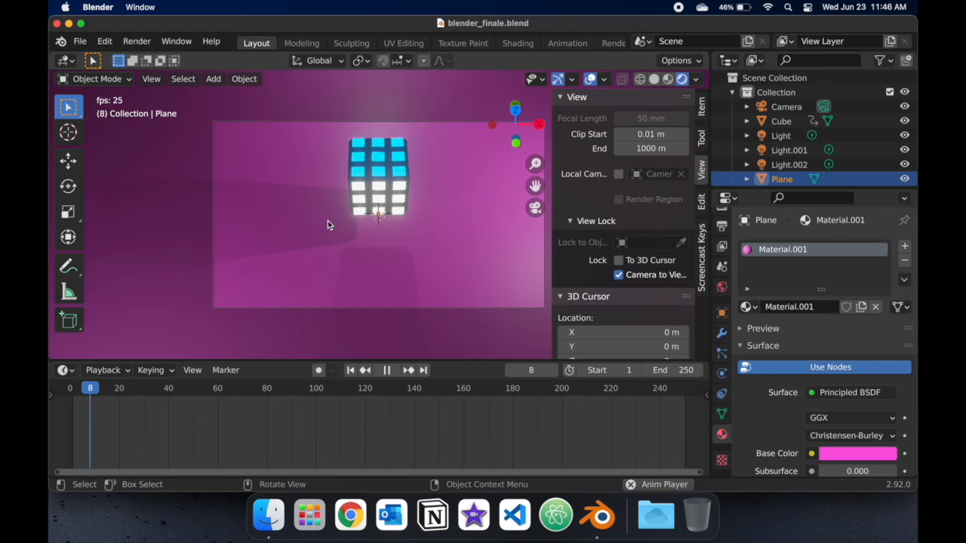
Stop the animation playback, return to frame 1 and save the project
click(386, 370)
click(350, 370)
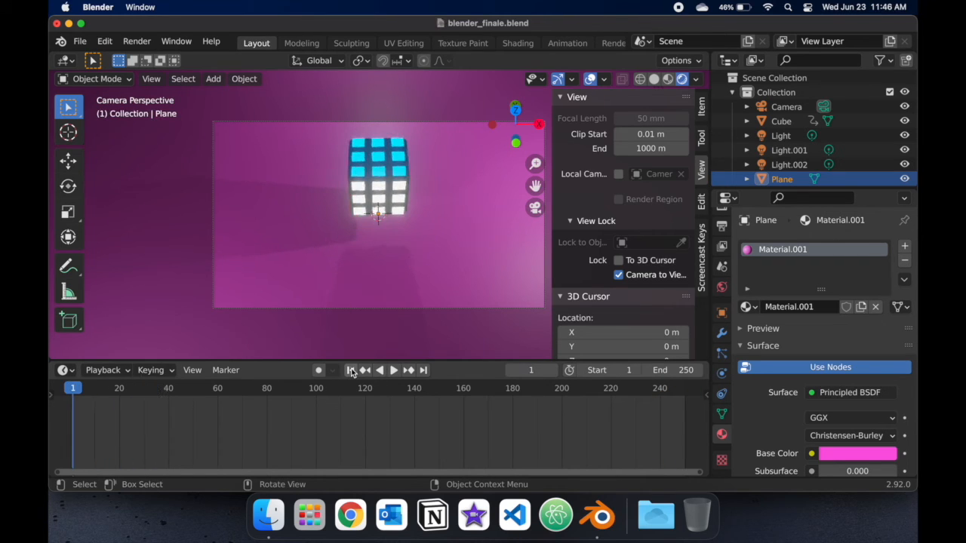
key(super+s)
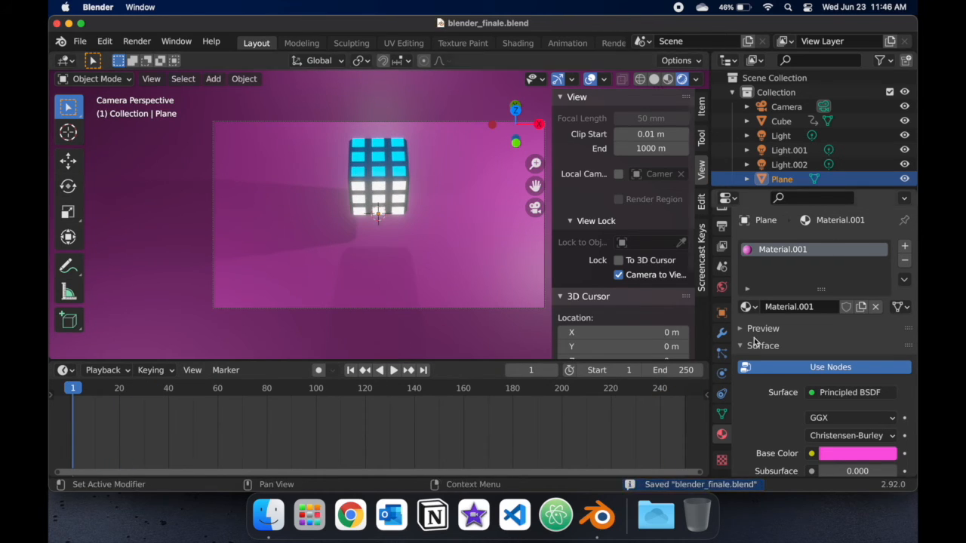
Set the render output path to animation_finale in the user's folder, replacing the temporary directory
scroll(723, 229, up, 1)
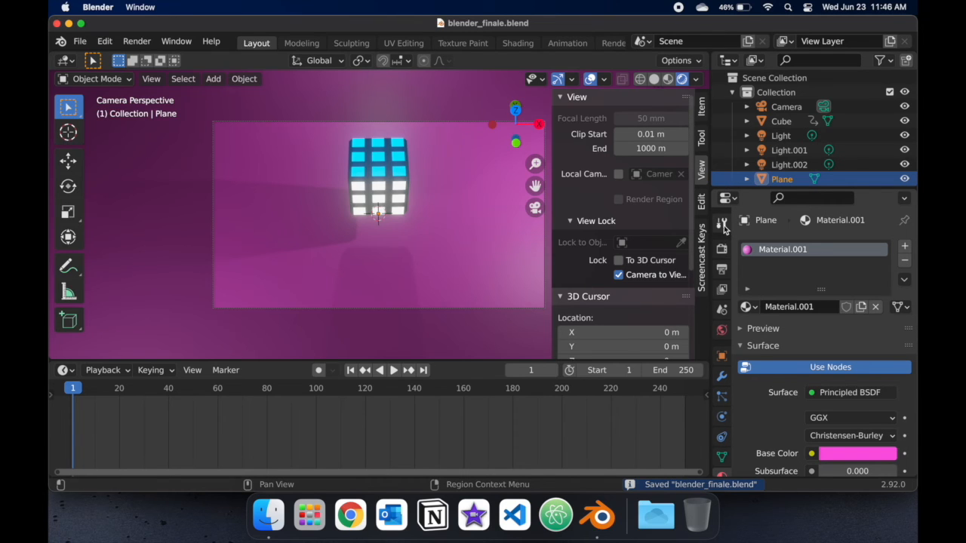
click(721, 272)
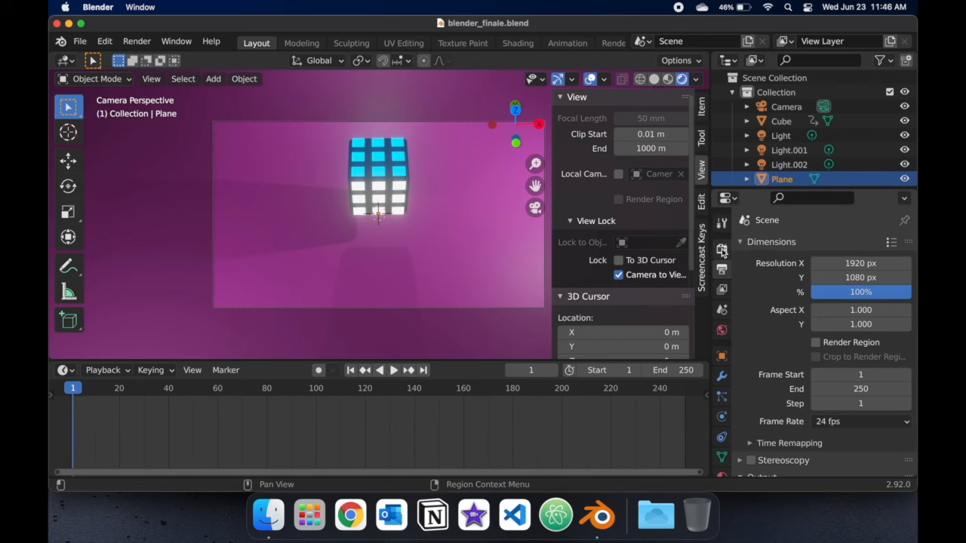
scroll(759, 367, down, 6)
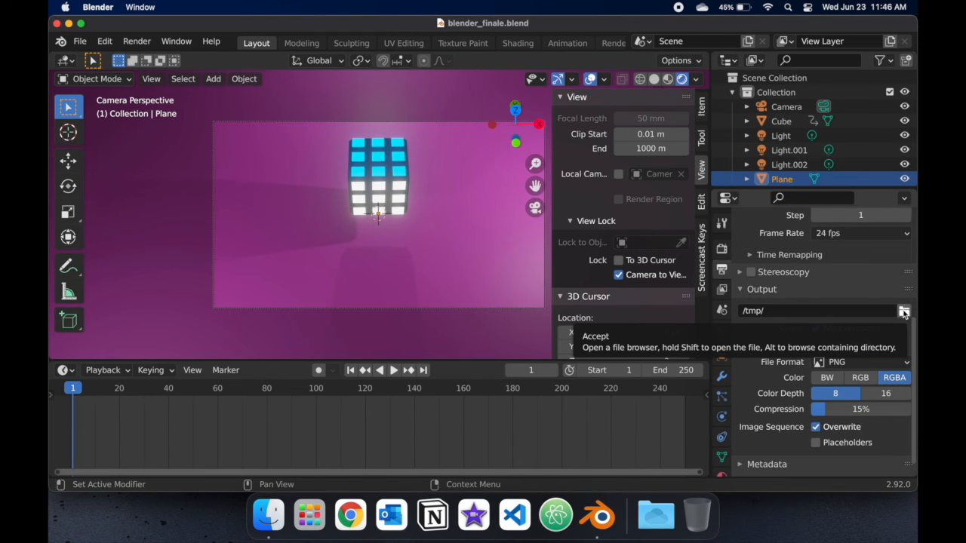
click(902, 312)
click(903, 312)
click(781, 477)
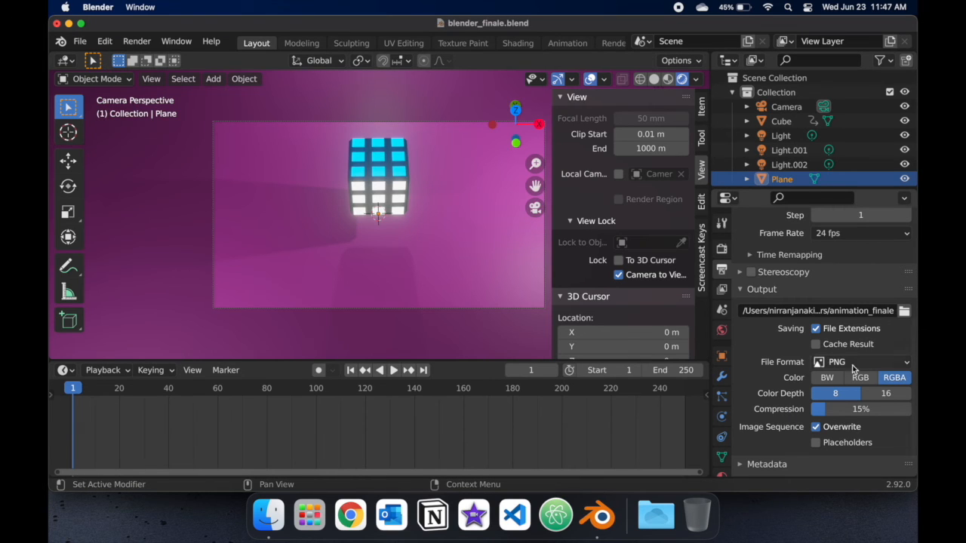
Set the output file format to FFmpeg Video with MPEG-4 as the encoding container
click(856, 365)
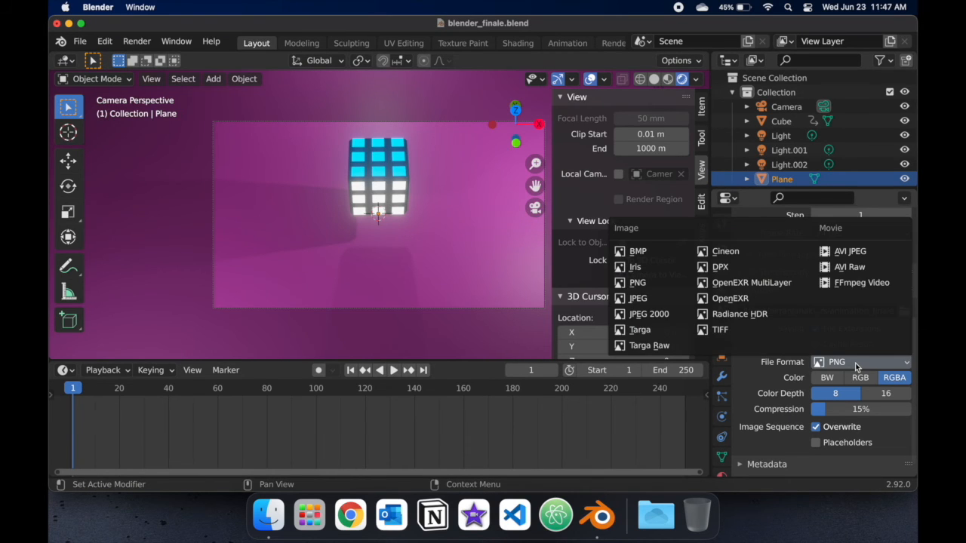
click(862, 284)
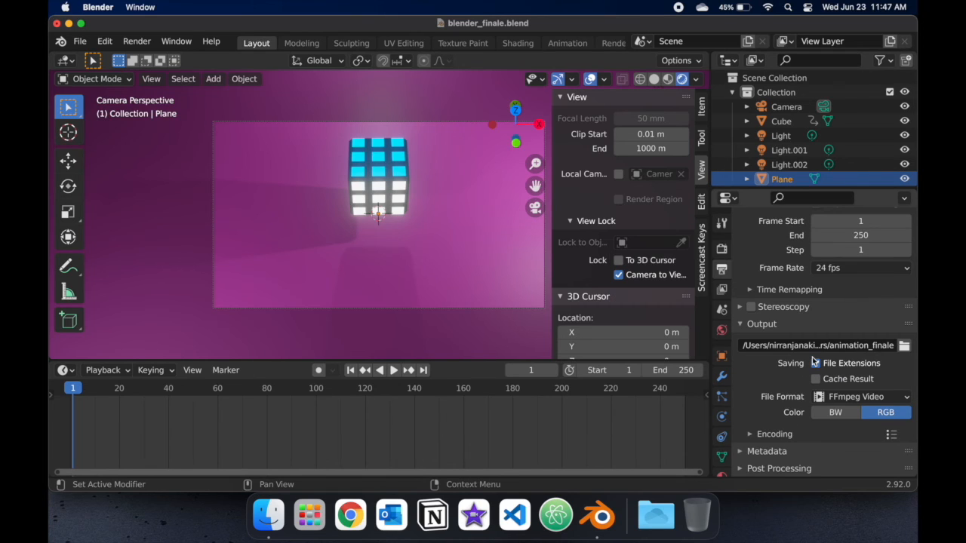
click(758, 435)
scroll(852, 293, down, 5)
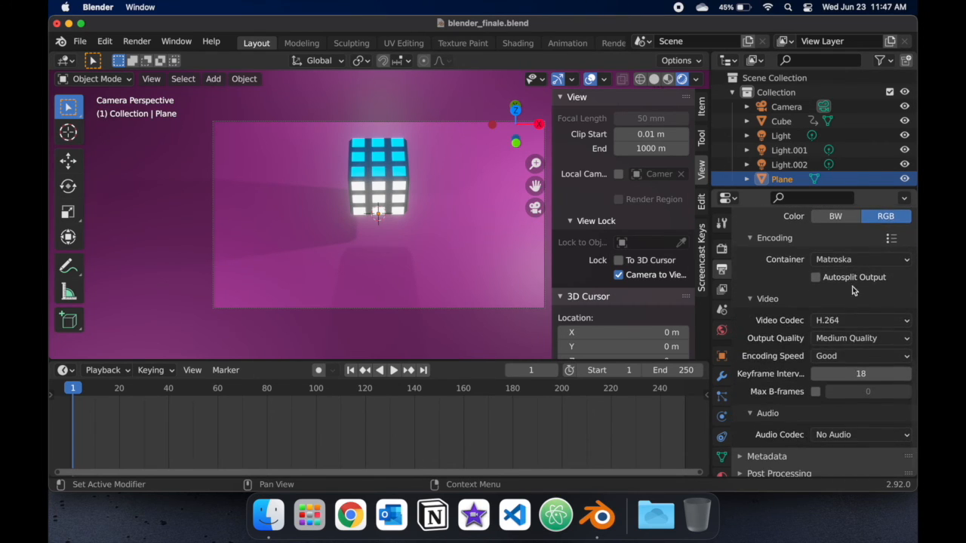
click(862, 261)
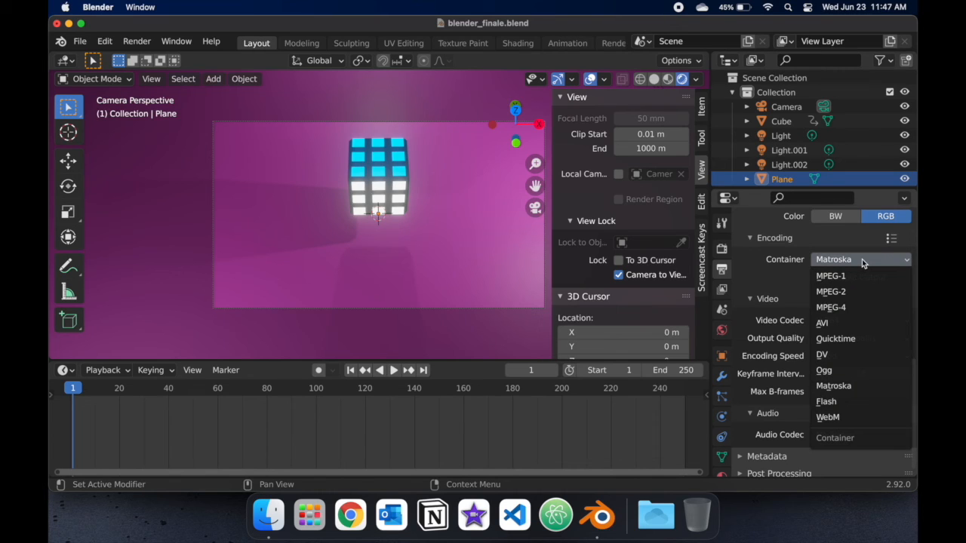
click(859, 306)
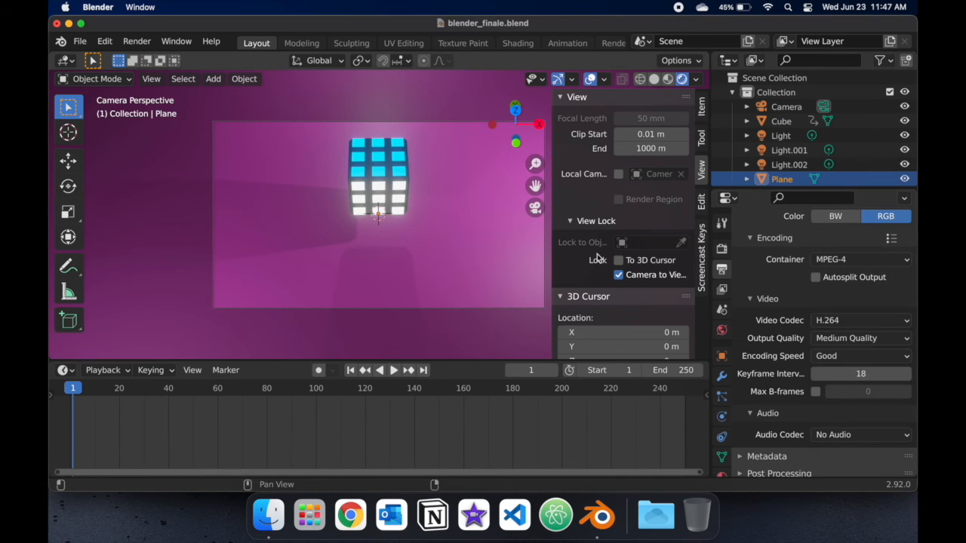
Save the project and render the full animation, closing the render window and saving again when rendering ends
key(super+s)
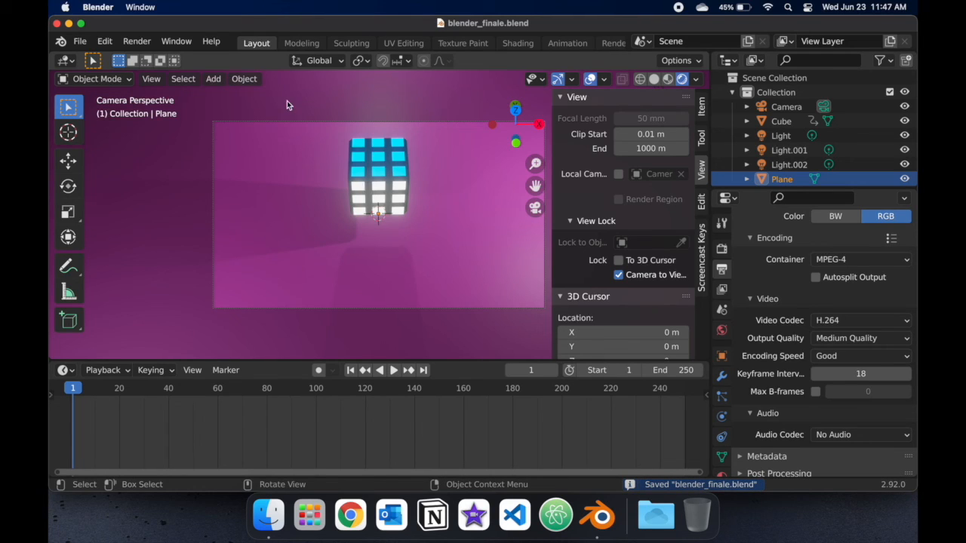
click(148, 44)
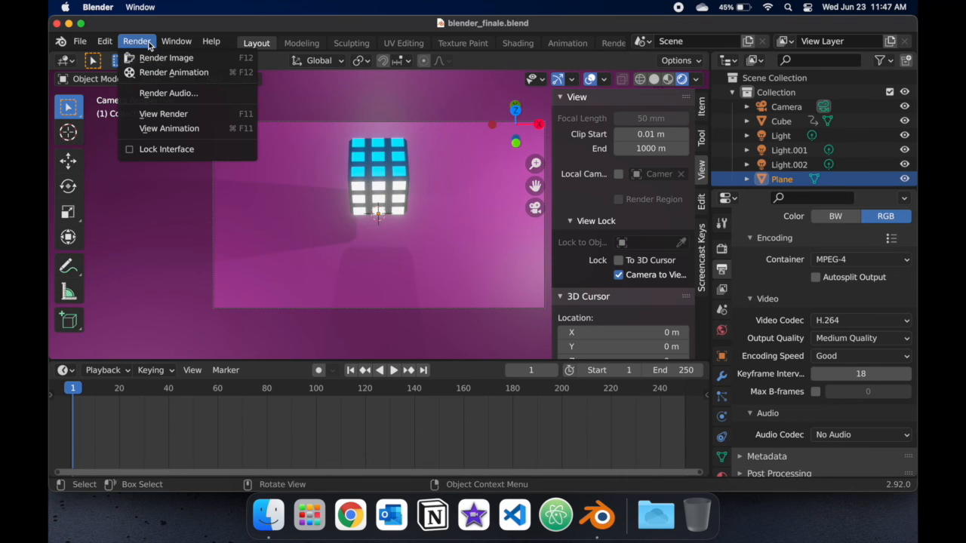
click(162, 73)
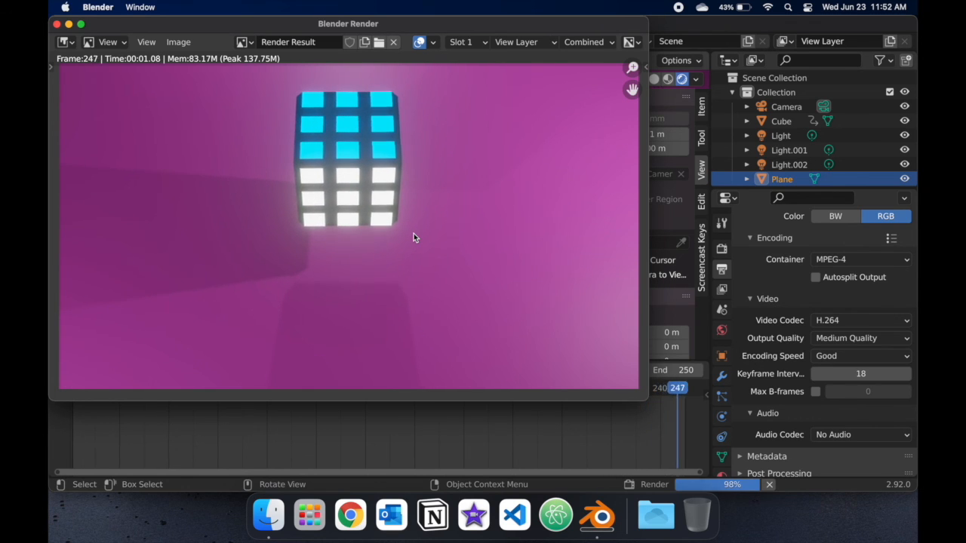
key(Escape)
key(super+s)
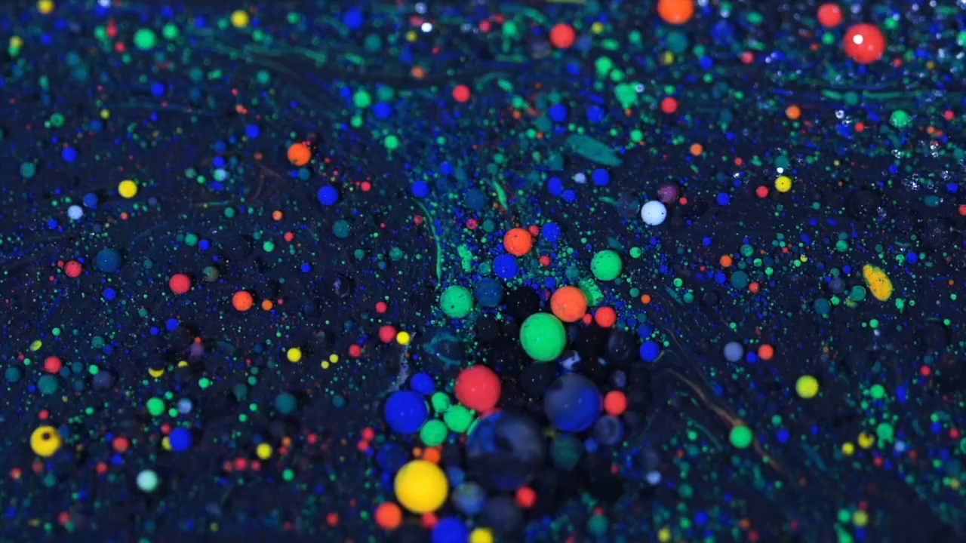